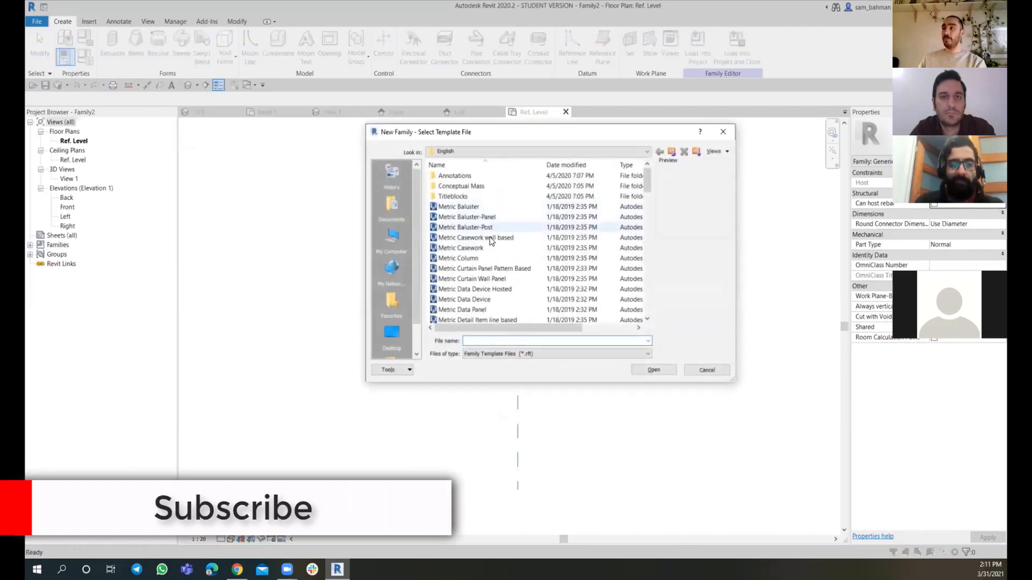
Step: Look through the metric family templates down to the Generic Model types and dismiss the template selection without choosing one
{"action": "scroll", "coordinate": [489, 247], "scroll_direction": "down", "scroll_amount": 4}
{"action": "scroll", "coordinate": [485, 271], "scroll_direction": "down", "scroll_amount": 2}
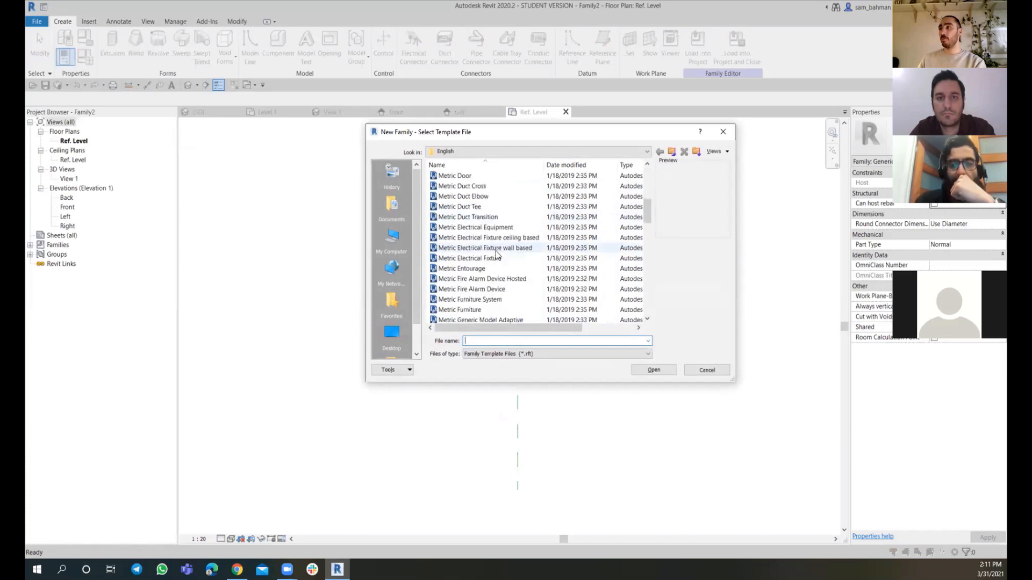
{"action": "scroll", "coordinate": [495, 253], "scroll_direction": "down", "scroll_amount": 2}
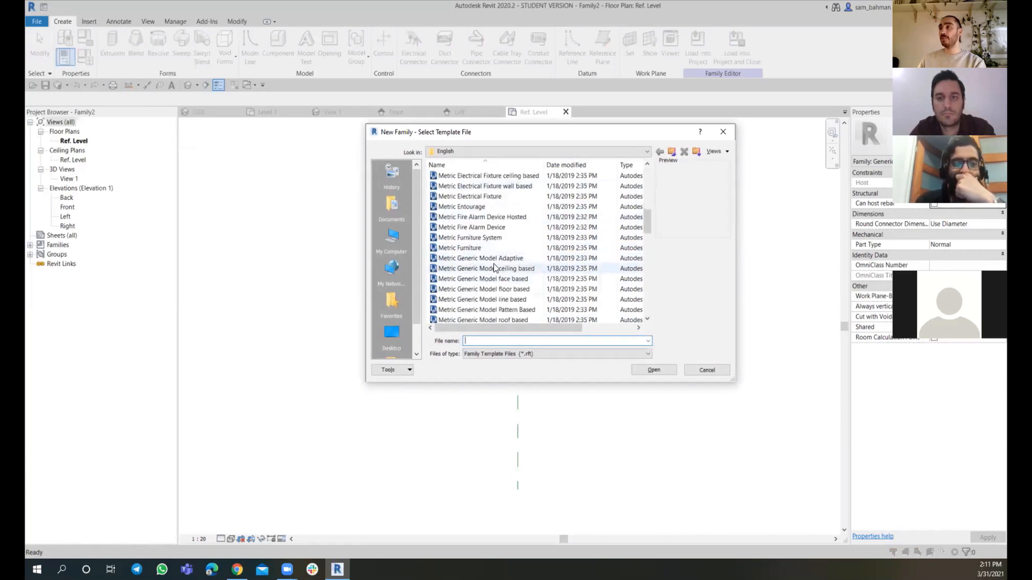
{"action": "scroll", "coordinate": [493, 267], "scroll_direction": "down", "scroll_amount": 2}
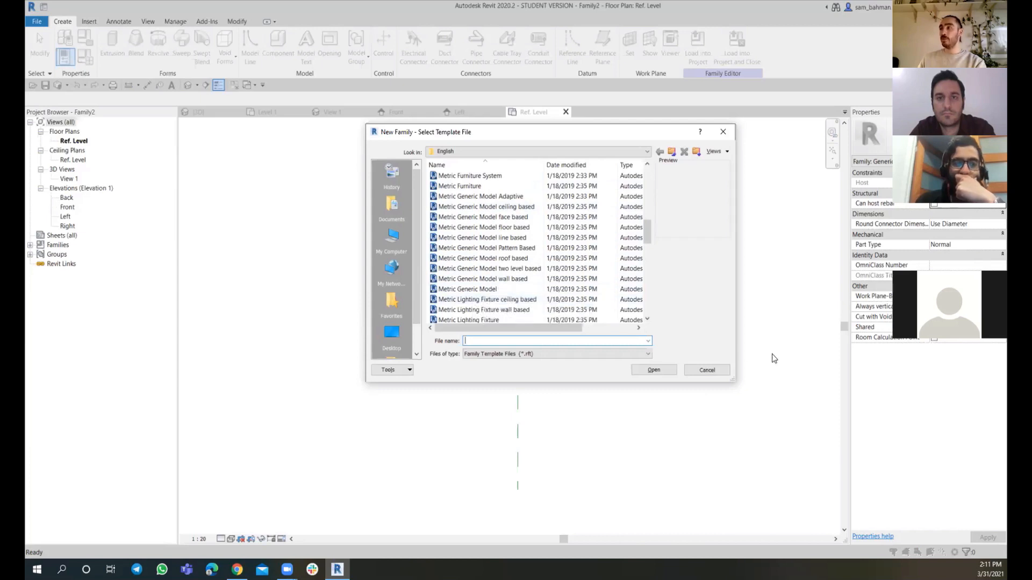
{"action": "left_click", "coordinate": [708, 370]}
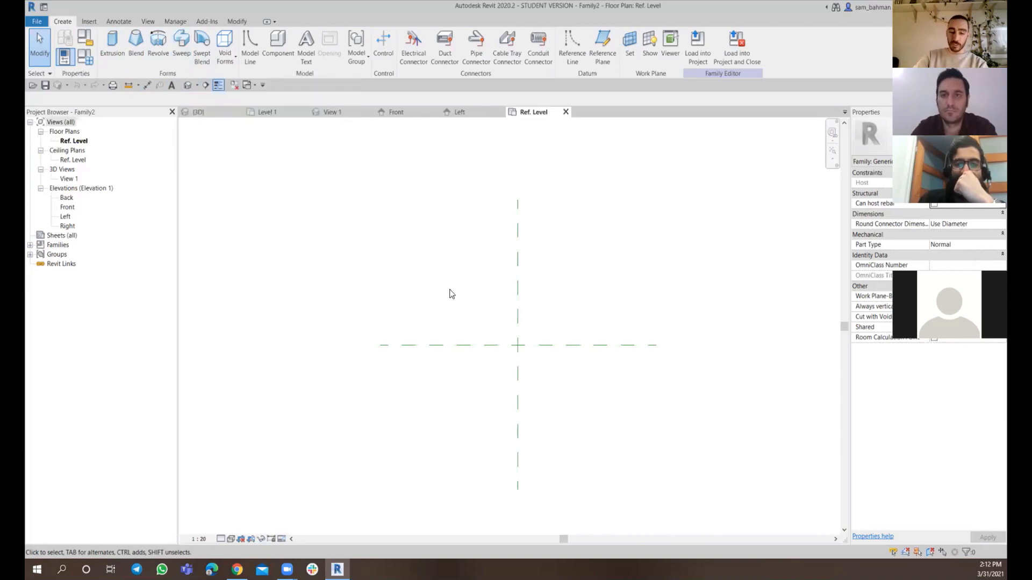
Step: Set the project's length units to meters with 2 decimal places and the unit symbol m
{"action": "key", "text": "u"}
{"action": "key", "text": "n"}
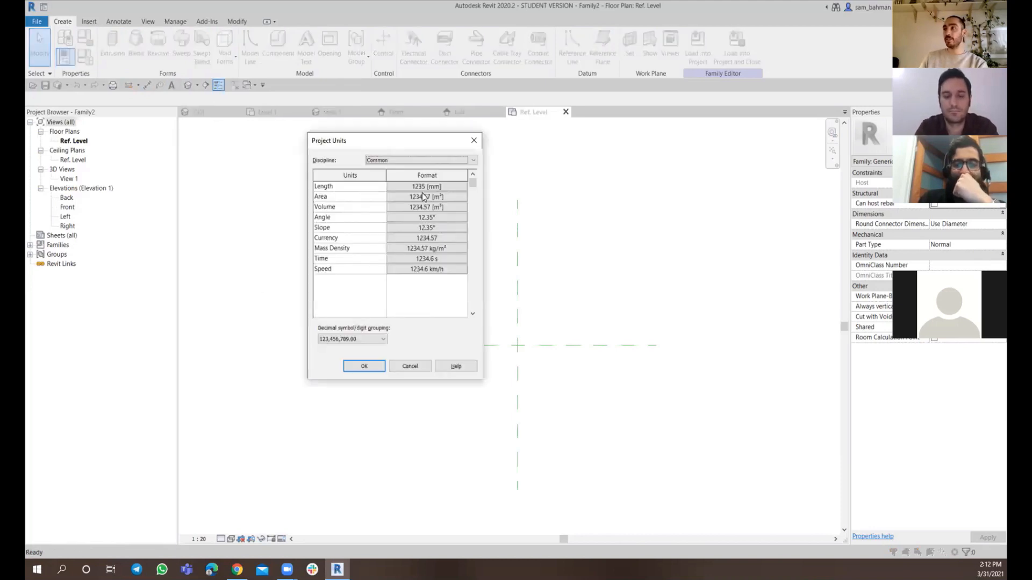
{"action": "left_click", "coordinate": [424, 187]}
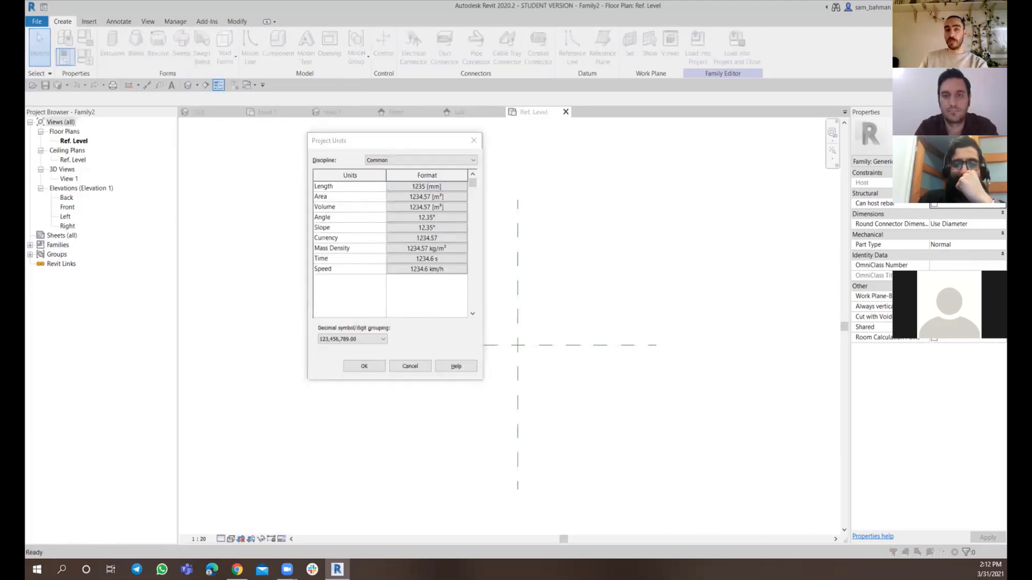
{"action": "left_click", "coordinate": [659, 192]}
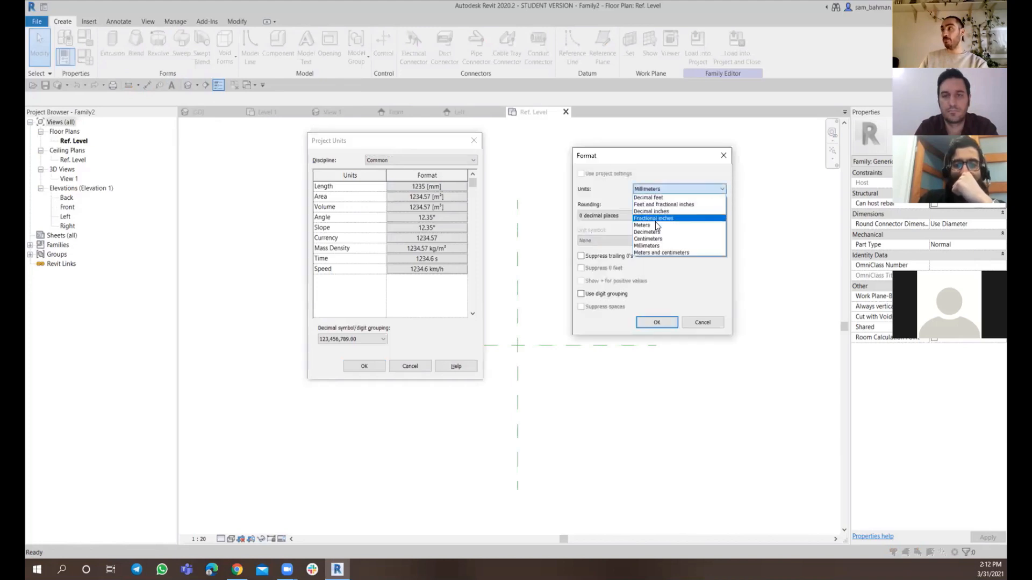
{"action": "left_click", "coordinate": [642, 214]}
{"action": "left_click", "coordinate": [621, 215]}
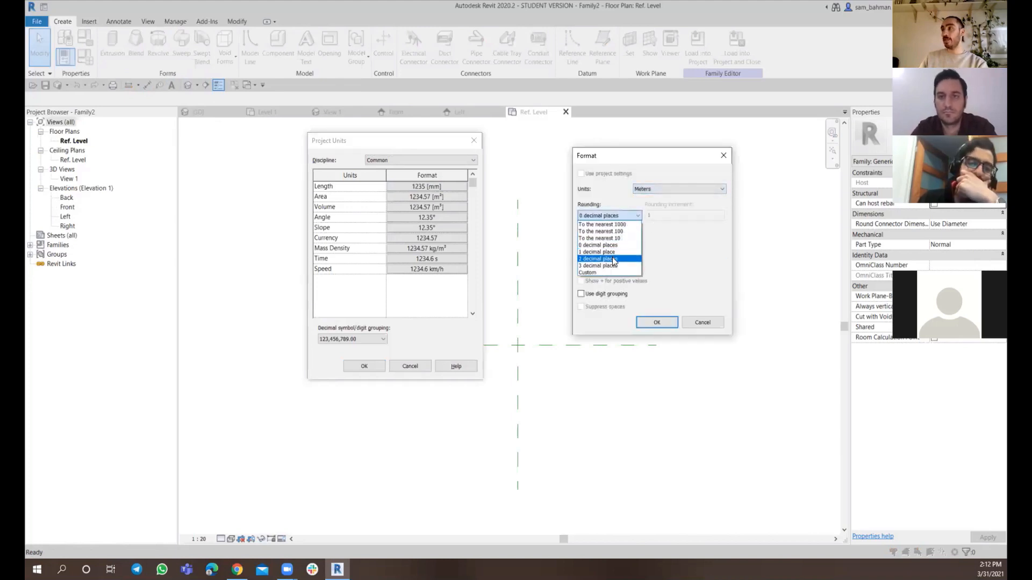
{"action": "left_click", "coordinate": [606, 258]}
{"action": "left_click", "coordinate": [598, 240]}
{"action": "left_click", "coordinate": [600, 256]}
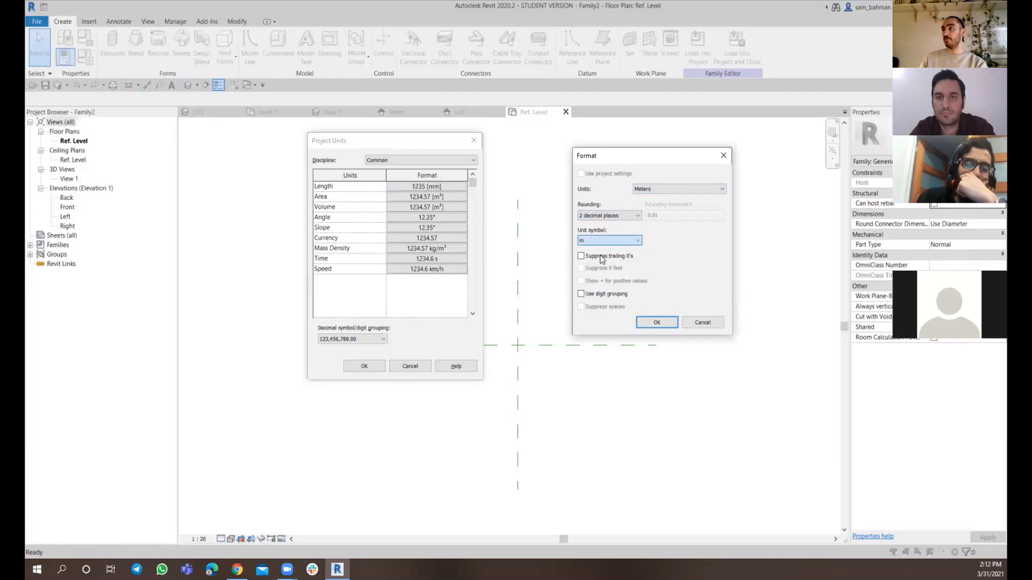
{"action": "left_click", "coordinate": [658, 323]}
{"action": "left_click", "coordinate": [382, 367]}
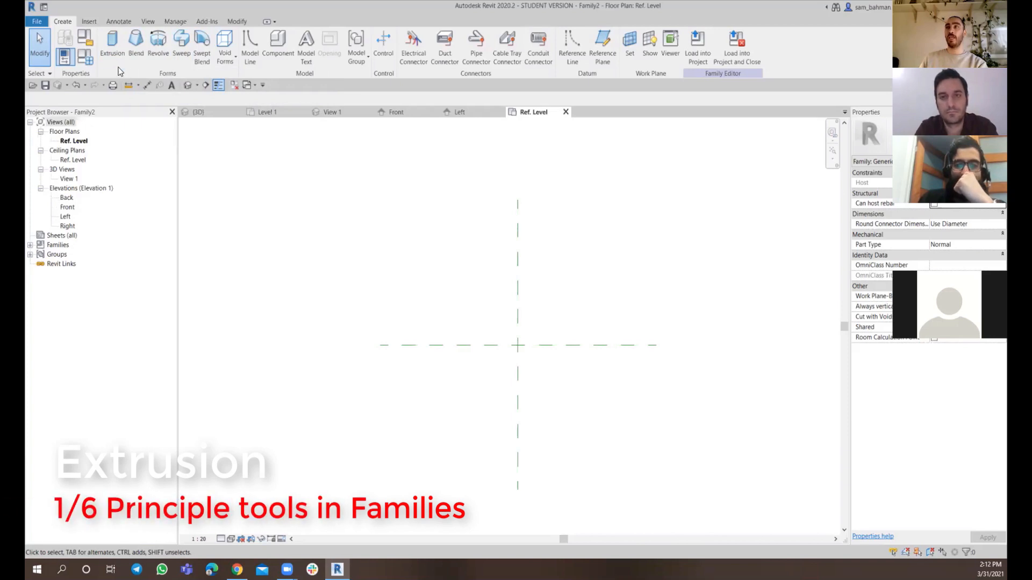
Step: Start an Extrusion and sketch a rectangle about 1.5 m wide and 1.6 m high around the intersection of the reference planes
{"action": "left_click", "coordinate": [113, 46]}
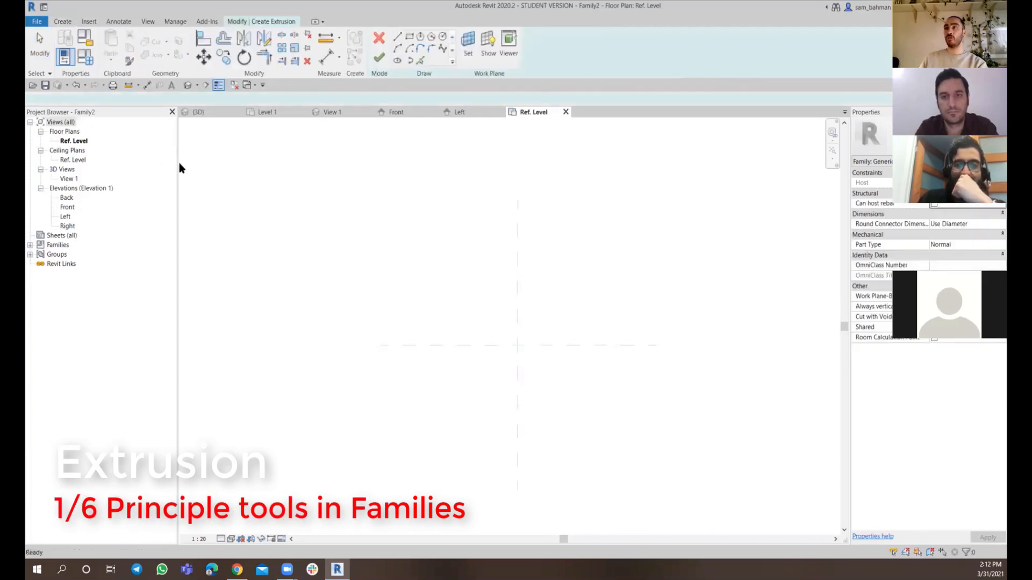
{"action": "left_click", "coordinate": [536, 345]}
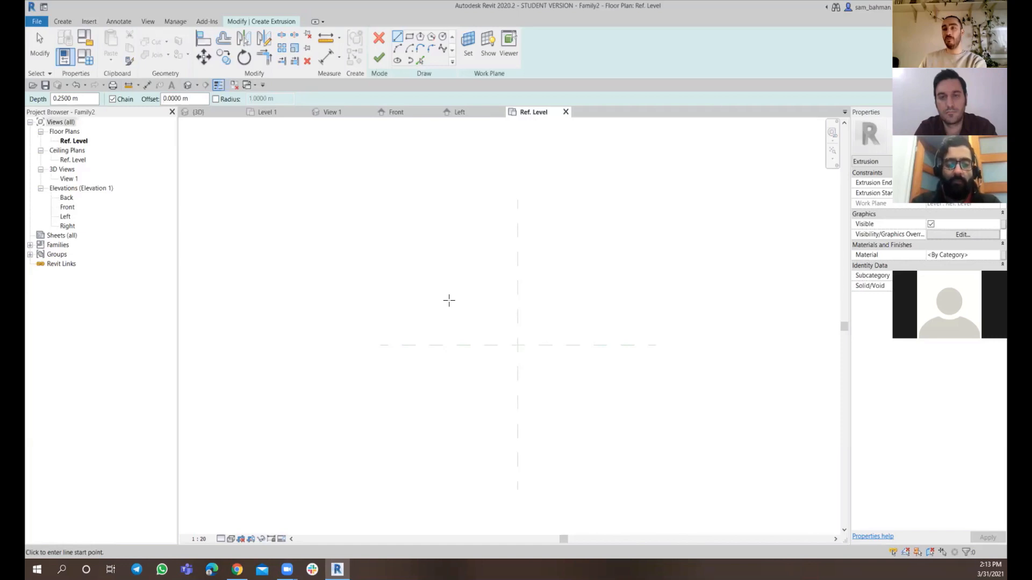
{"action": "left_click", "coordinate": [409, 36]}
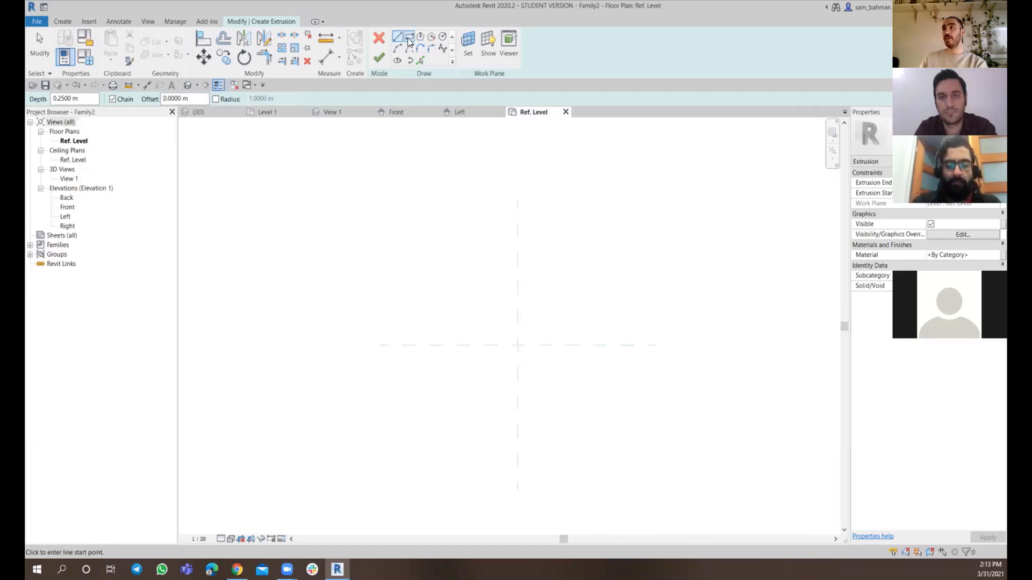
{"action": "left_click", "coordinate": [470, 286]}
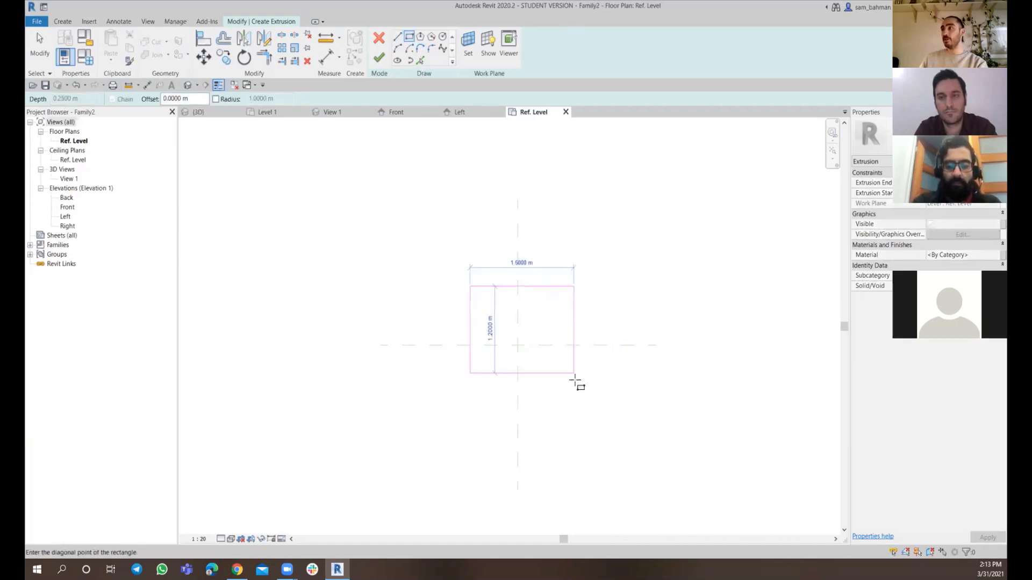
{"action": "left_click", "coordinate": [574, 395]}
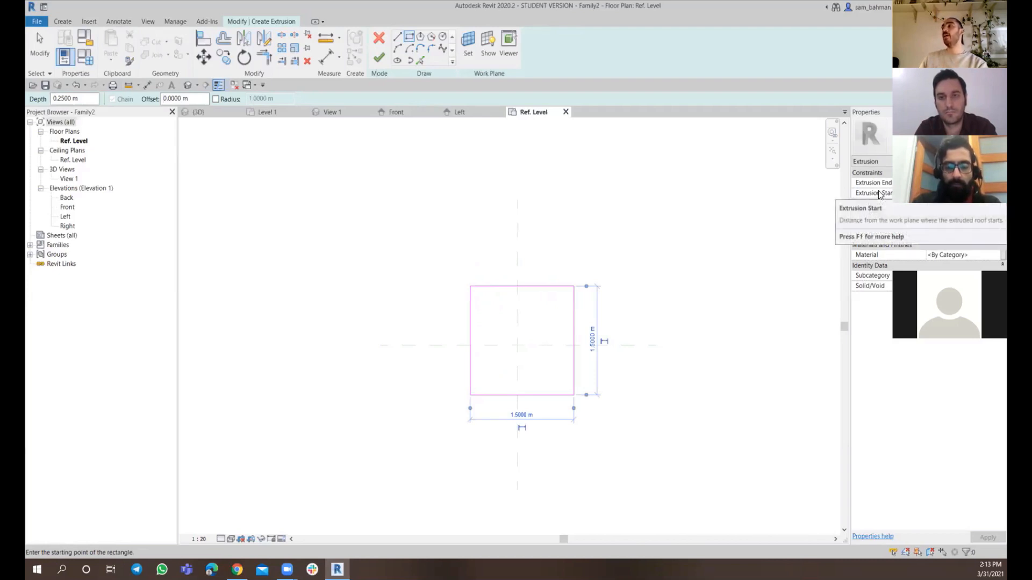
Step: Set the extrusion's depth to 1 m and finish the extrusion
{"action": "left_click", "coordinate": [962, 193]}
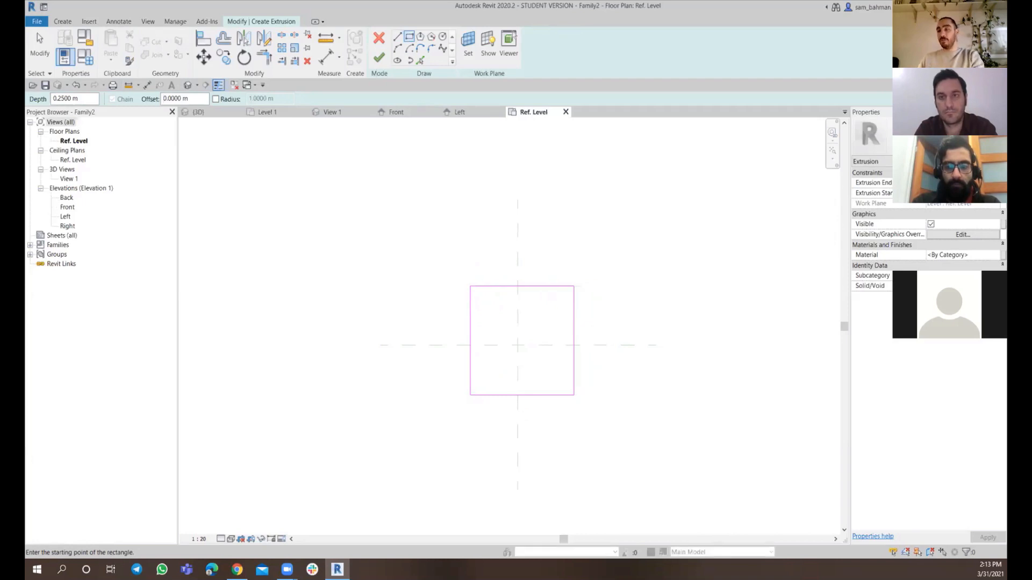
{"action": "type", "text": "1"}
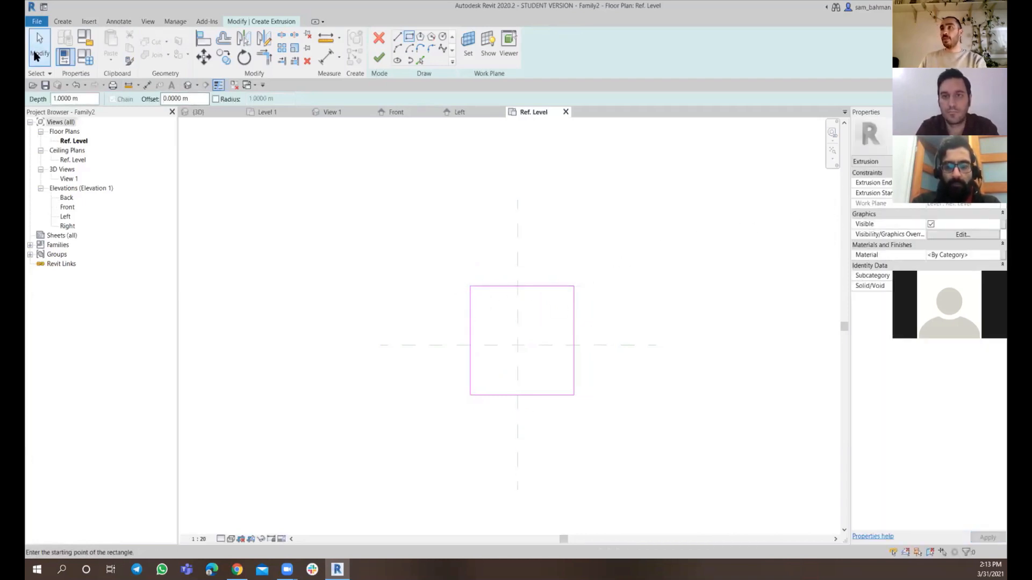
{"action": "left_click", "coordinate": [37, 51]}
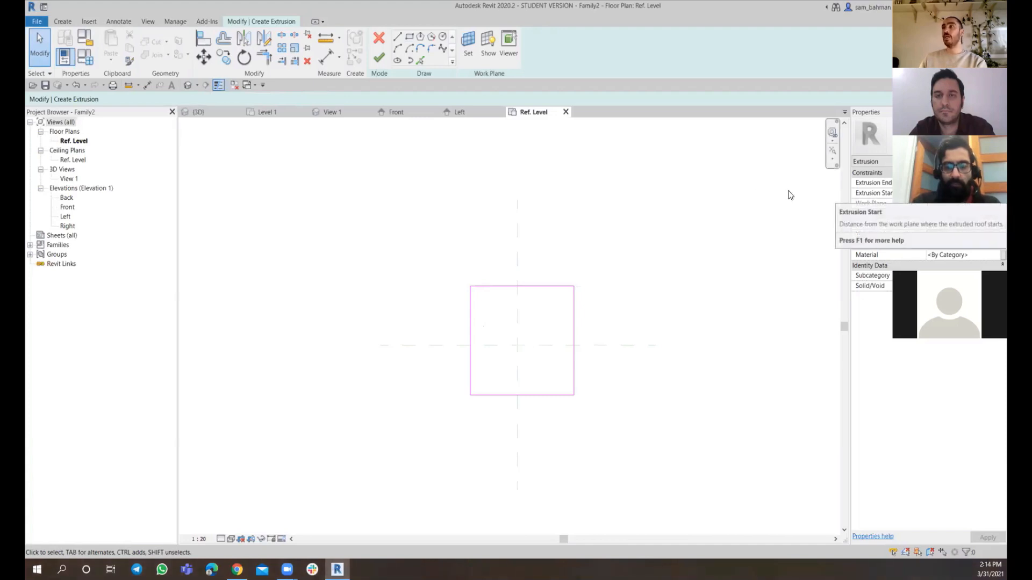
{"action": "left_click", "coordinate": [377, 62]}
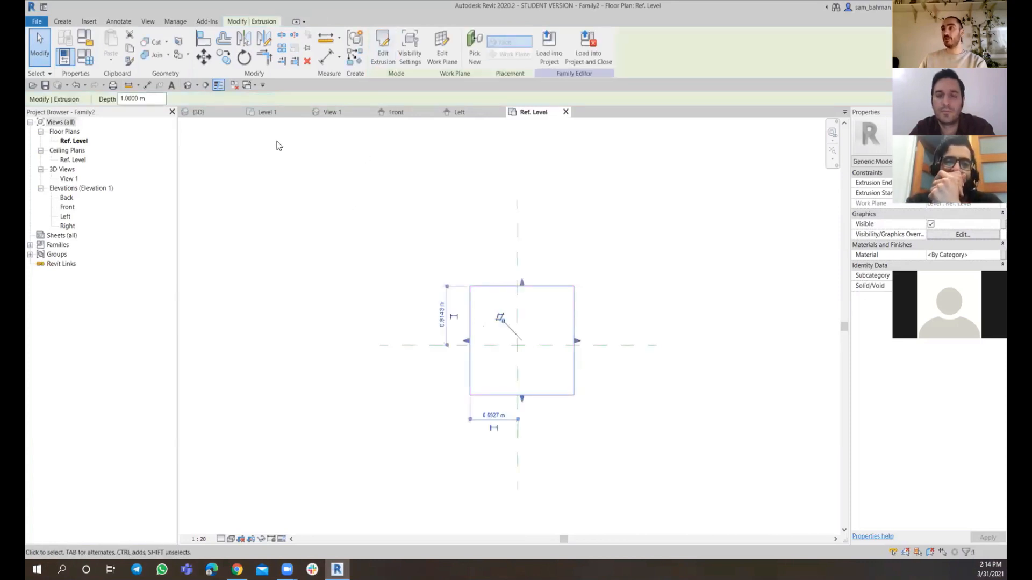
Step: Open the default 3D view of the family to show the extruded box
{"action": "left_click", "coordinate": [188, 84]}
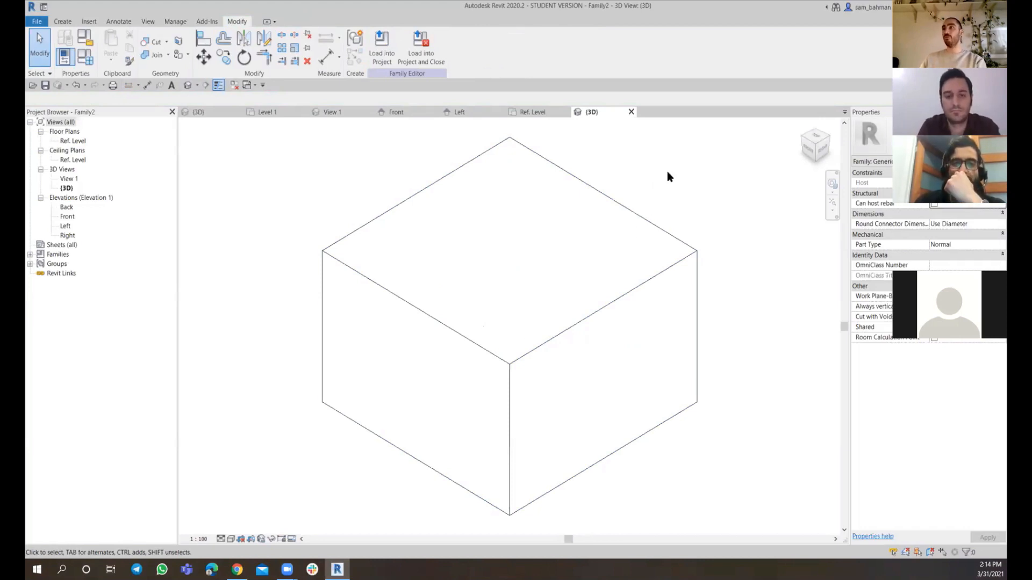
{"action": "left_click", "coordinate": [64, 22]}
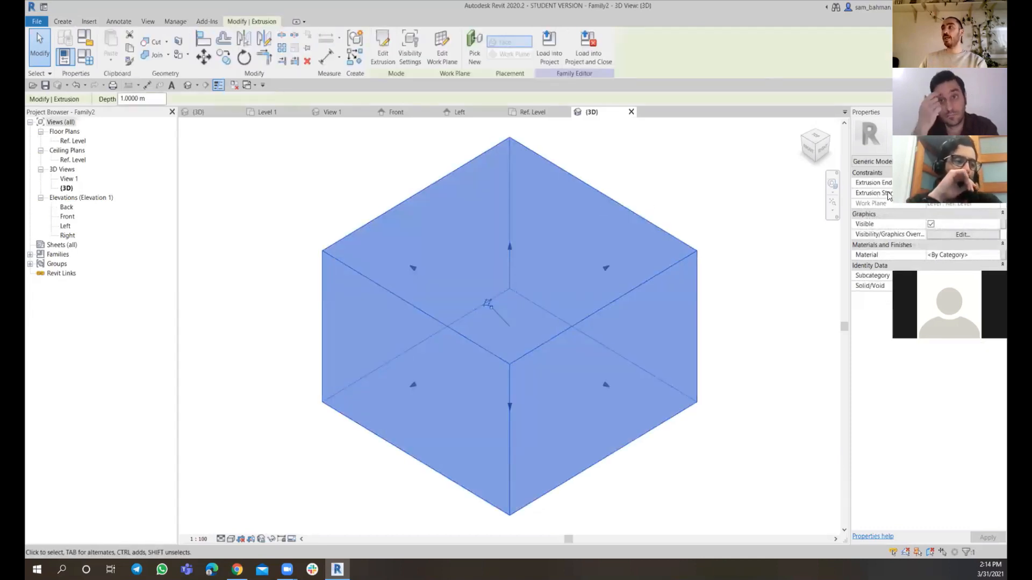
{"action": "left_click", "coordinate": [672, 185]}
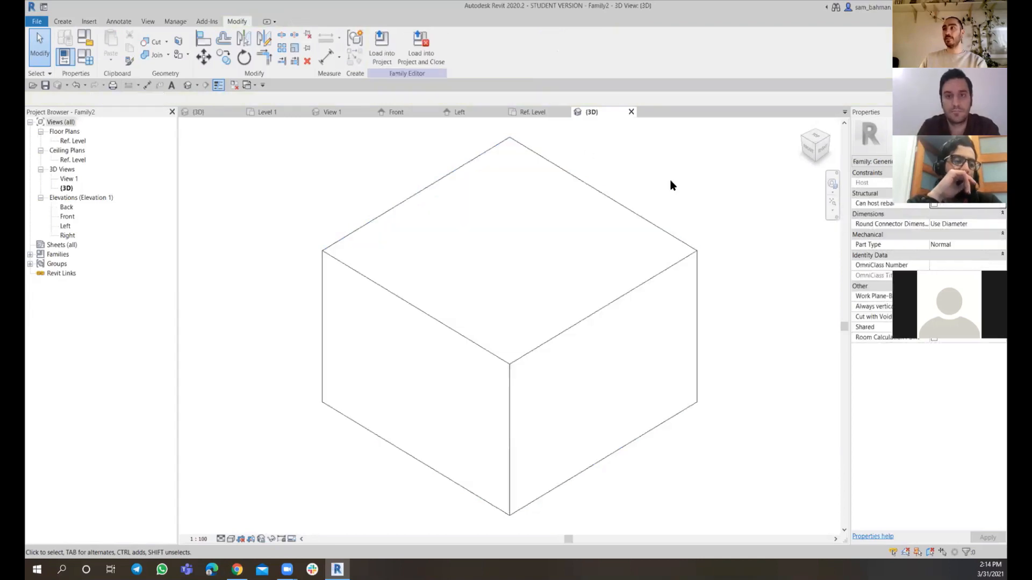
Step: Set the 3D view's visual style to Consistent Colors
{"action": "left_click", "coordinate": [222, 540]}
{"action": "left_click", "coordinate": [235, 519]}
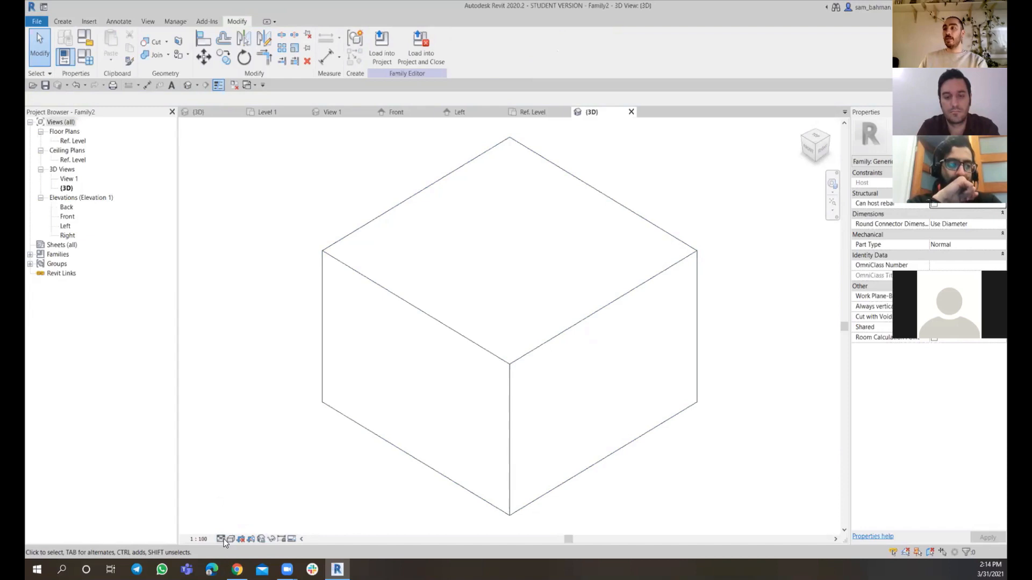
{"action": "left_click", "coordinate": [224, 540]}
{"action": "left_click", "coordinate": [230, 541]}
{"action": "left_click", "coordinate": [231, 540]}
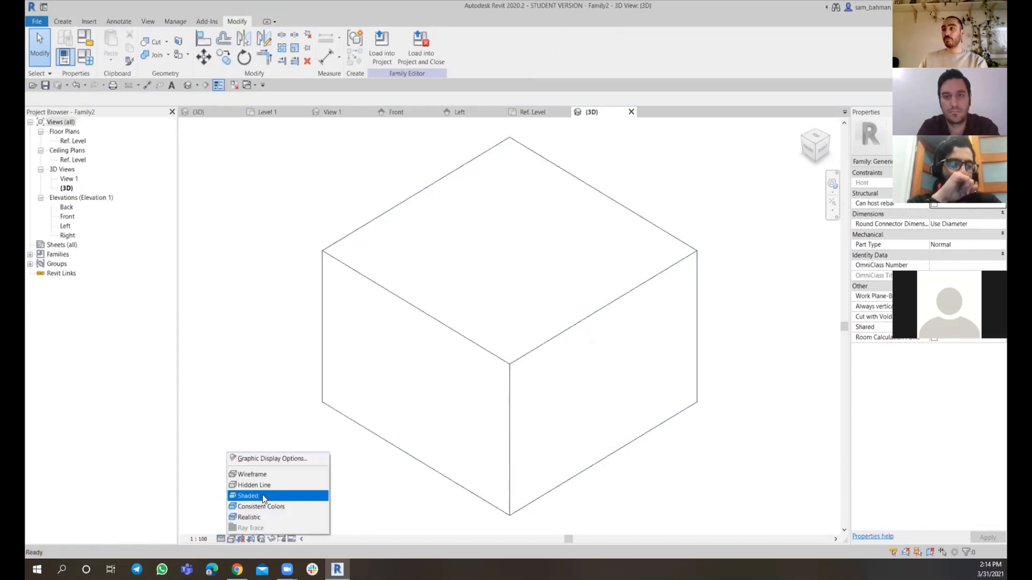
{"action": "left_click", "coordinate": [262, 507]}
Step: Stretch the extruded box outward with its shape handles in the 3D view, to a depth of about 1.47 m, and deselect it
{"action": "left_click", "coordinate": [323, 313]}
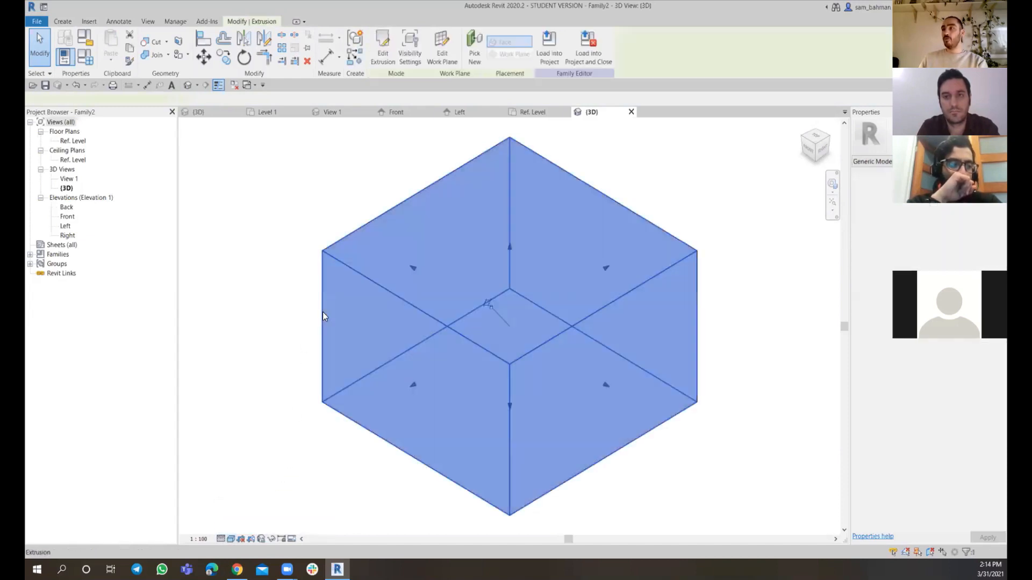
{"action": "left_click_drag", "start_coordinate": [404, 276], "coordinate": [329, 224]}
{"action": "left_click_drag", "start_coordinate": [364, 352], "coordinate": [280, 404]}
{"action": "left_click_drag", "start_coordinate": [528, 403], "coordinate": [661, 483]}
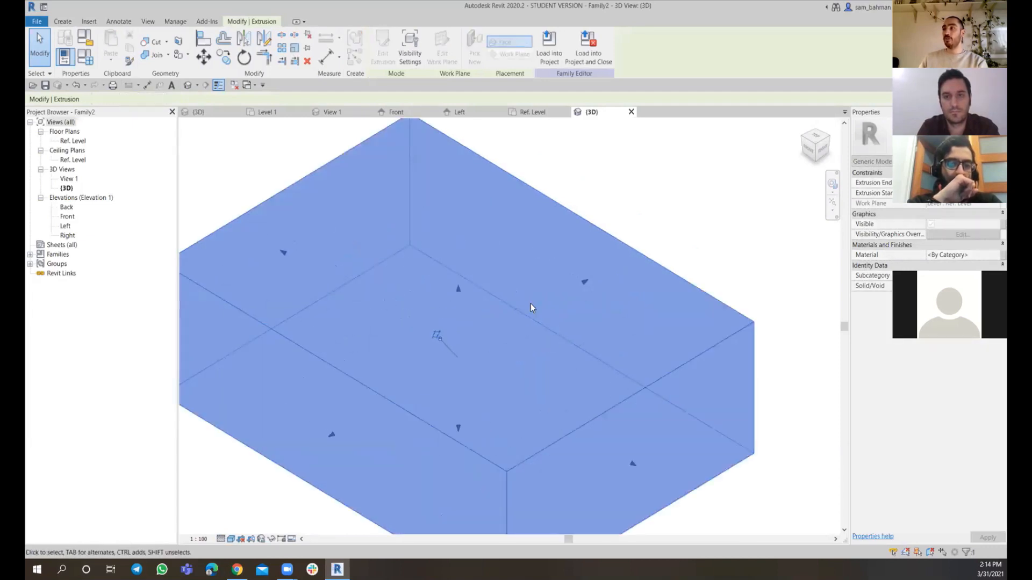
{"action": "scroll", "coordinate": [536, 282], "scroll_direction": "up", "scroll_amount": 2}
{"action": "scroll", "coordinate": [511, 259], "scroll_direction": "down", "scroll_amount": 6}
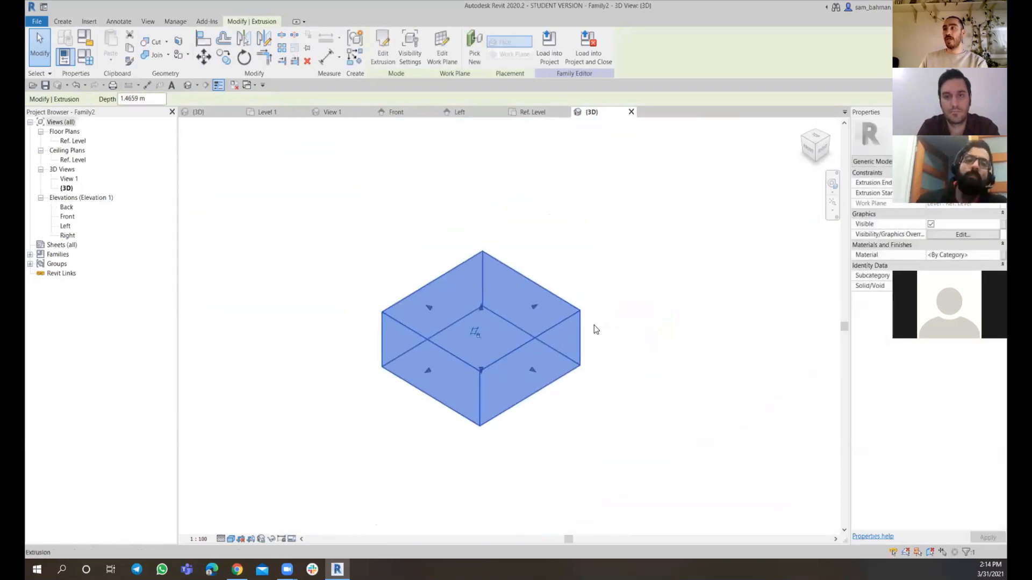
{"action": "scroll", "coordinate": [588, 376], "scroll_direction": "up", "scroll_amount": 2}
{"action": "left_click", "coordinate": [645, 403]}
{"action": "middle_click_drag", "start_coordinate": [645, 403], "coordinate": [703, 385]}
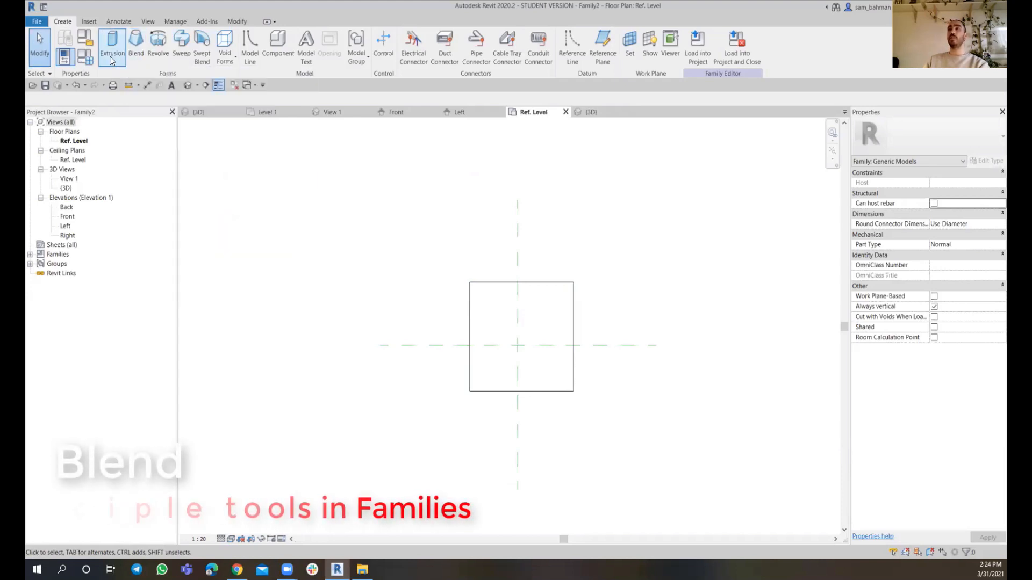
Step: Start a Blend and sketch its base boundary as a rectangle about 1.4 m by 0.8 m just above the box's outline in plan
{"action": "left_click", "coordinate": [136, 46]}
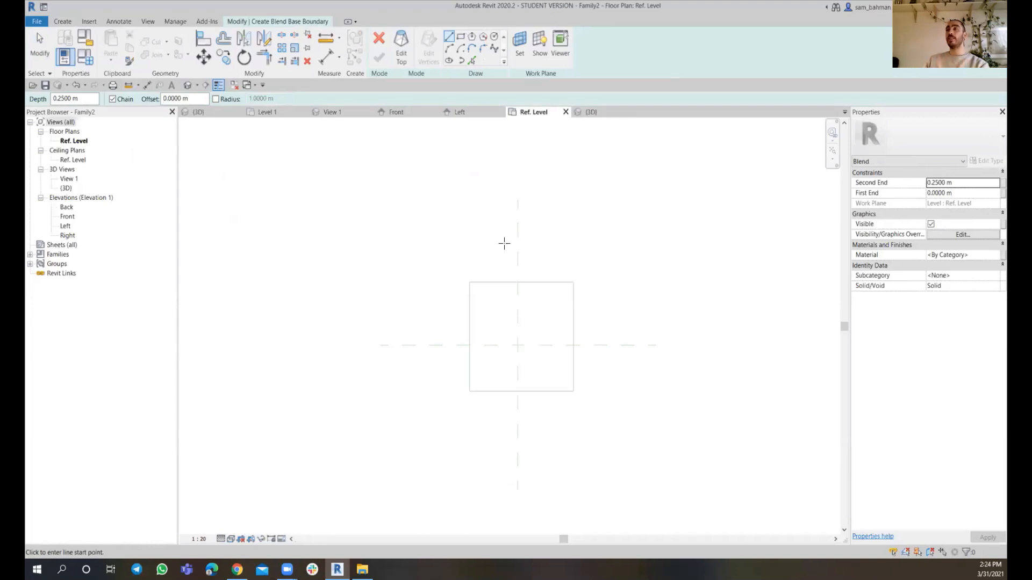
{"action": "middle_click_drag", "start_coordinate": [546, 228], "coordinate": [518, 252]}
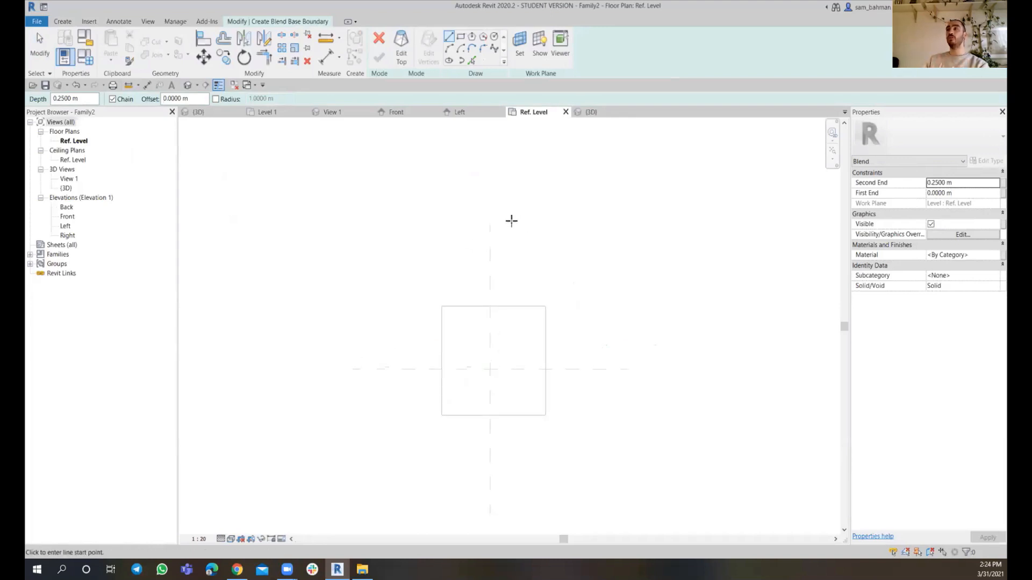
{"action": "left_click", "coordinate": [461, 38]}
{"action": "left_click", "coordinate": [445, 239]}
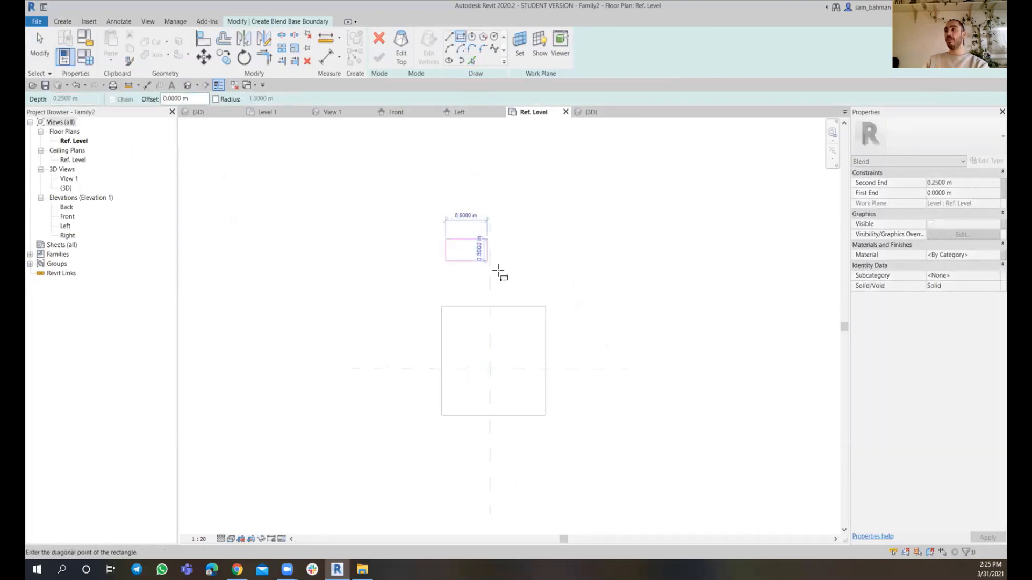
{"action": "left_click", "coordinate": [542, 296]}
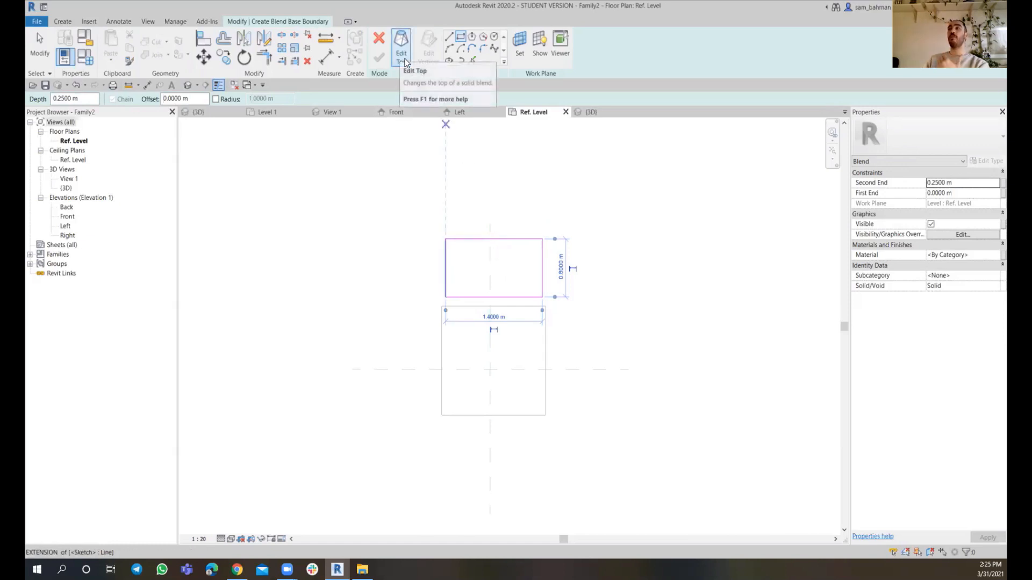
Step: Switch to the blend's top boundary and sketch a six-sided inscribed polygon, radius about 0.37 m, centred inside the base rectangle
{"action": "left_click", "coordinate": [402, 43]}
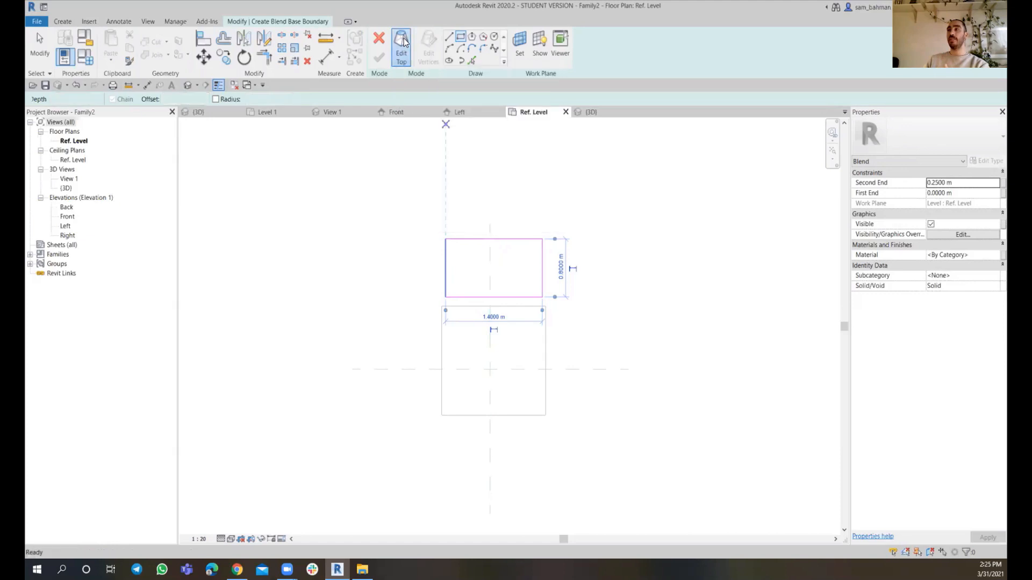
{"action": "left_click", "coordinate": [473, 35]}
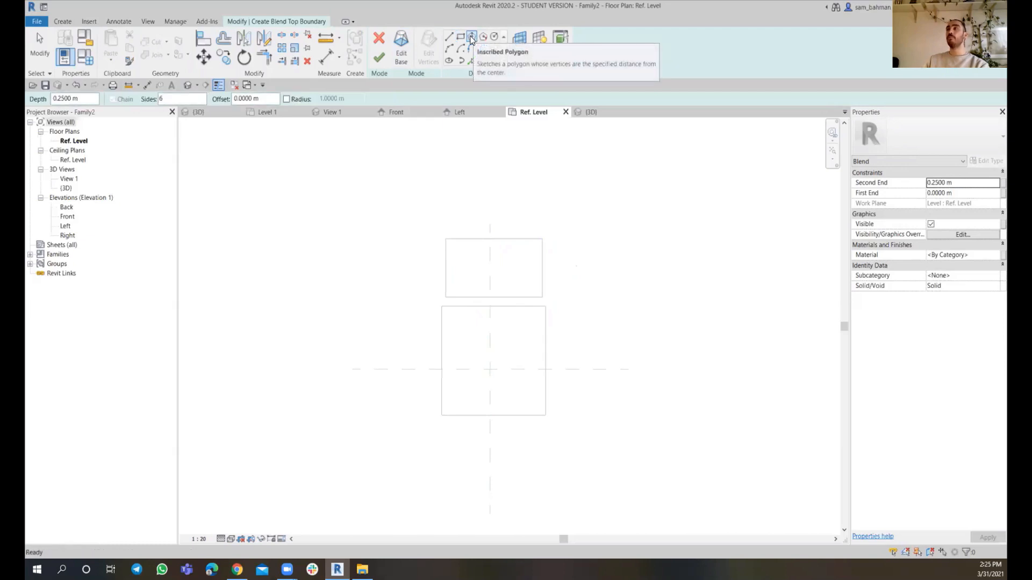
{"action": "left_click", "coordinate": [490, 270]}
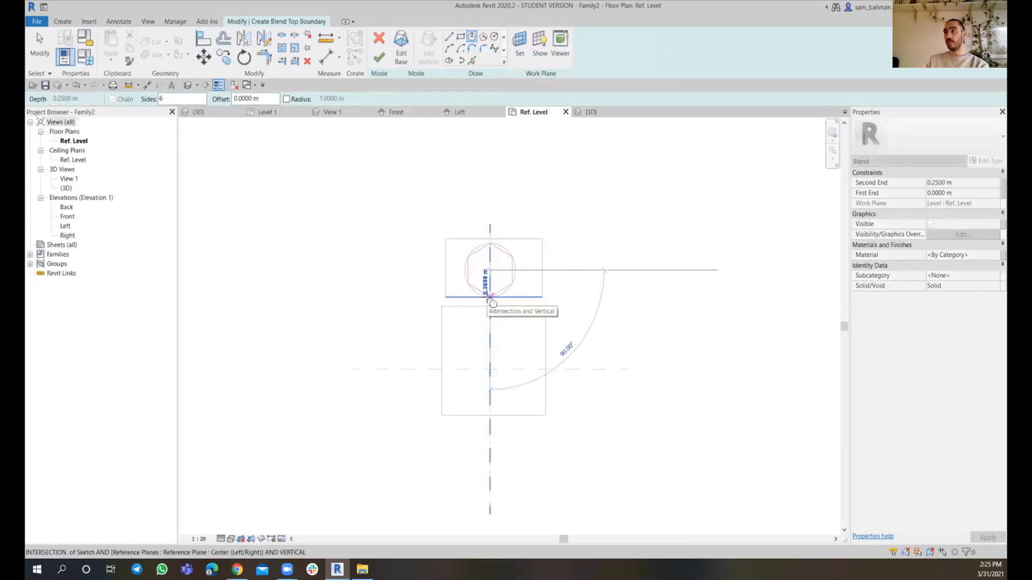
{"action": "left_click", "coordinate": [490, 297]}
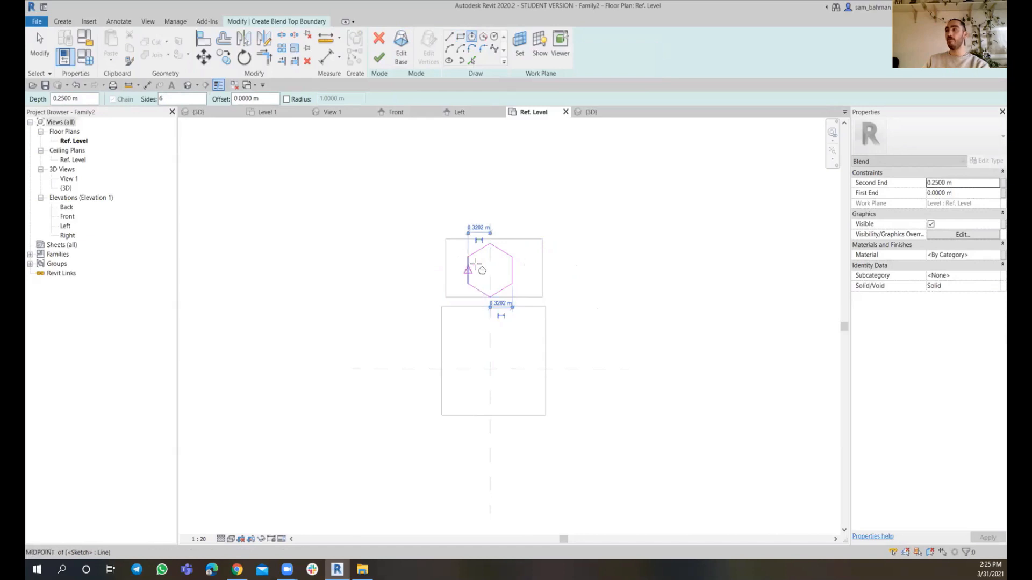
Step: Set the blend's Second End to 1 m and finish the blend
{"action": "left_click", "coordinate": [959, 183]}
{"action": "type", "text": "1"}
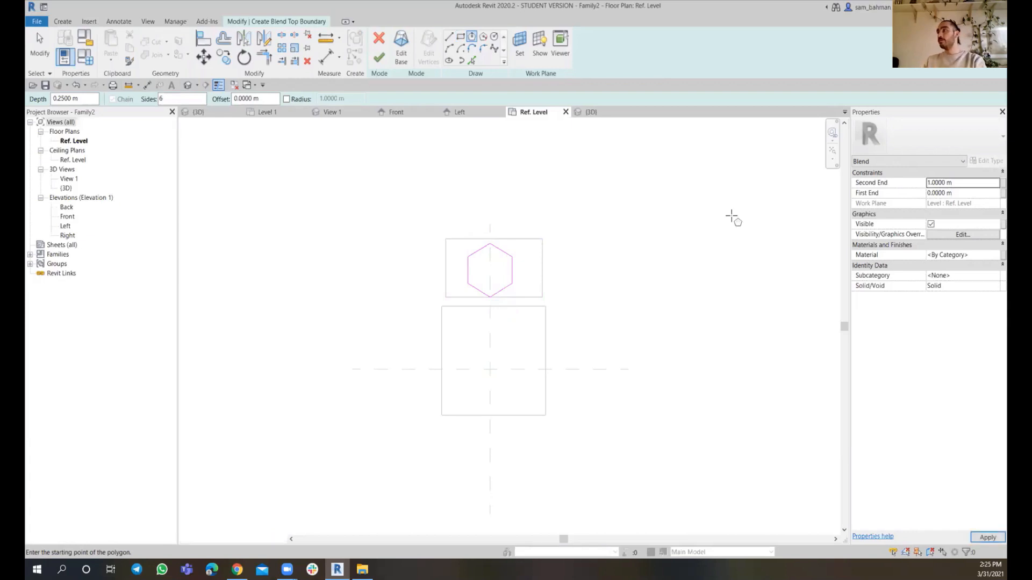
{"action": "left_click", "coordinate": [372, 61]}
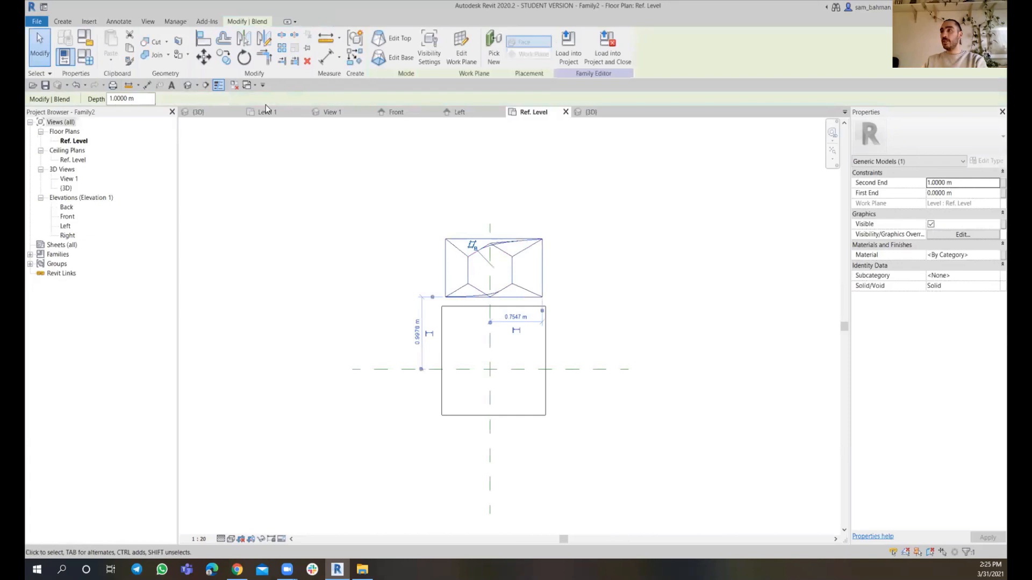
Step: Open the family's 3D view to examine the finished blend beside the box, and clear the selection
{"action": "left_click", "coordinate": [589, 117]}
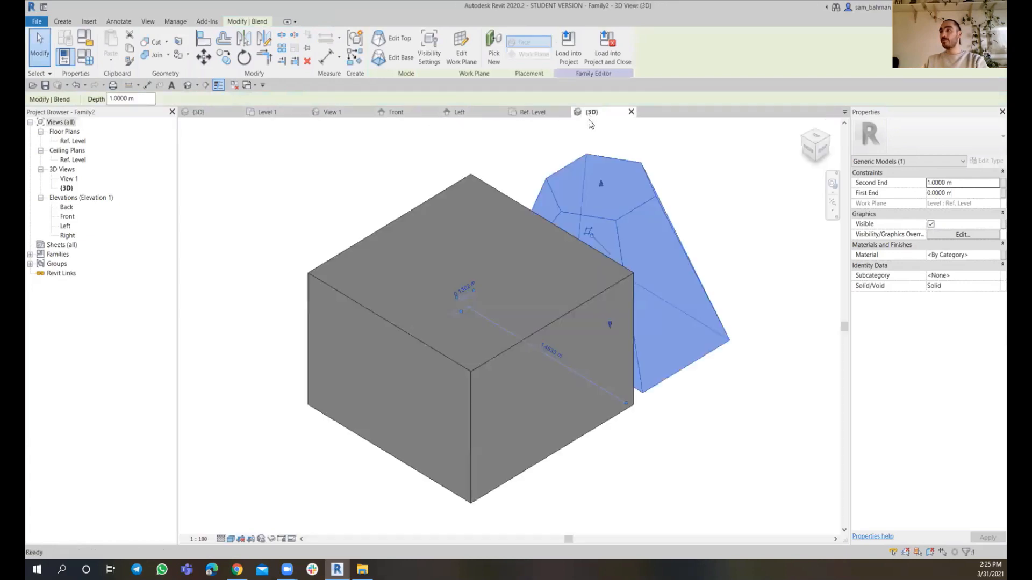
{"action": "scroll", "coordinate": [634, 276], "scroll_direction": "down", "scroll_amount": 3}
{"action": "middle_click_drag", "start_coordinate": [707, 346], "coordinate": [457, 387], "text": "shift"}
{"action": "scroll", "coordinate": [592, 369], "scroll_direction": "up", "scroll_amount": 3}
{"action": "left_click", "coordinate": [749, 354]}
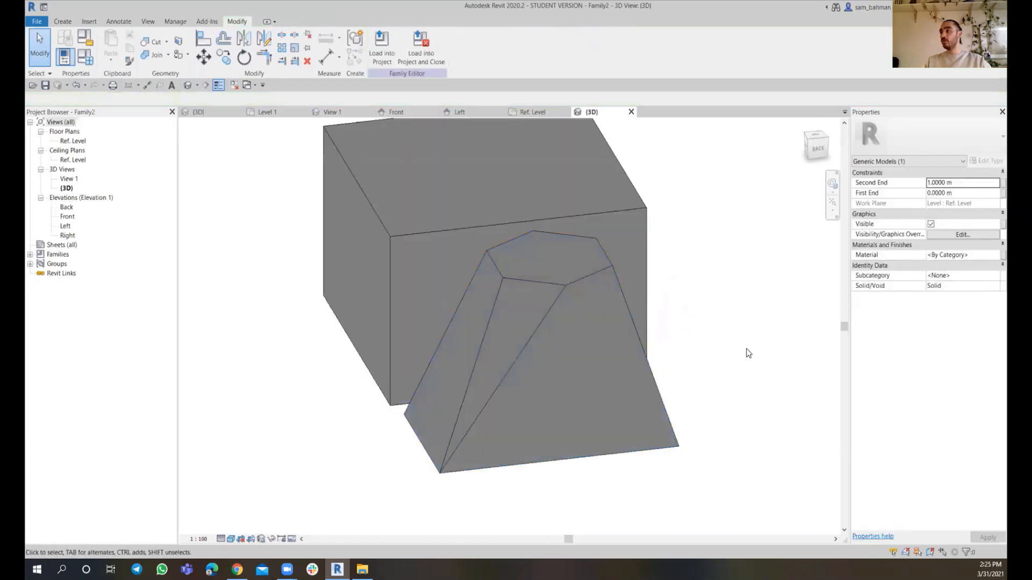
Step: Move the blend away from the box in the 3D view so a clear gap separates them, and deselect it
{"action": "scroll", "coordinate": [705, 376], "scroll_direction": "down", "scroll_amount": 3}
{"action": "middle_click_drag", "start_coordinate": [705, 376], "coordinate": [608, 383], "text": "shift"}
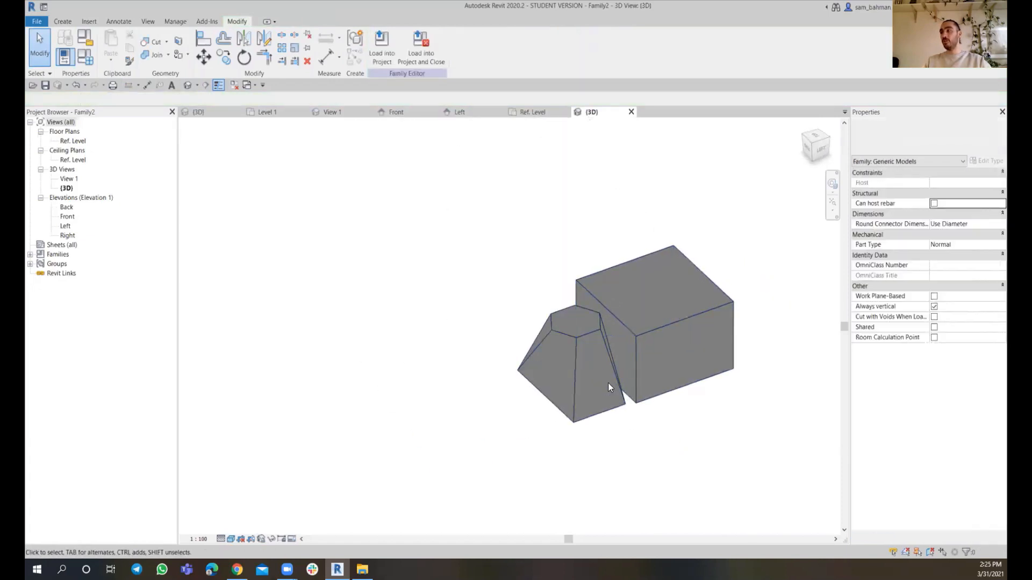
{"action": "left_click", "coordinate": [575, 366]}
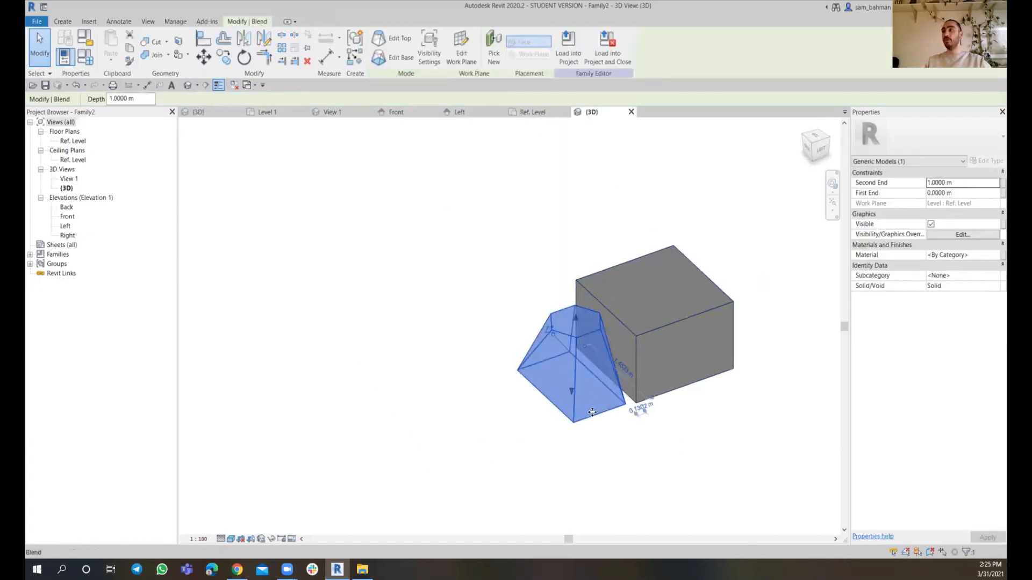
{"action": "left_click_drag", "start_coordinate": [560, 417], "coordinate": [483, 431]}
{"action": "left_click", "coordinate": [597, 473]}
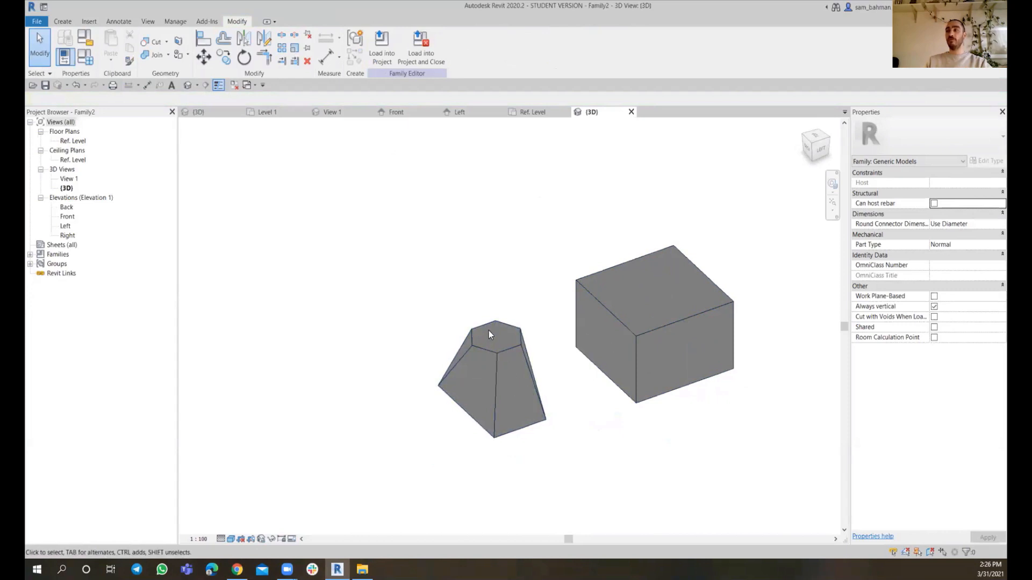
{"action": "left_click", "coordinate": [511, 370]}
{"action": "key", "text": "Escape"}
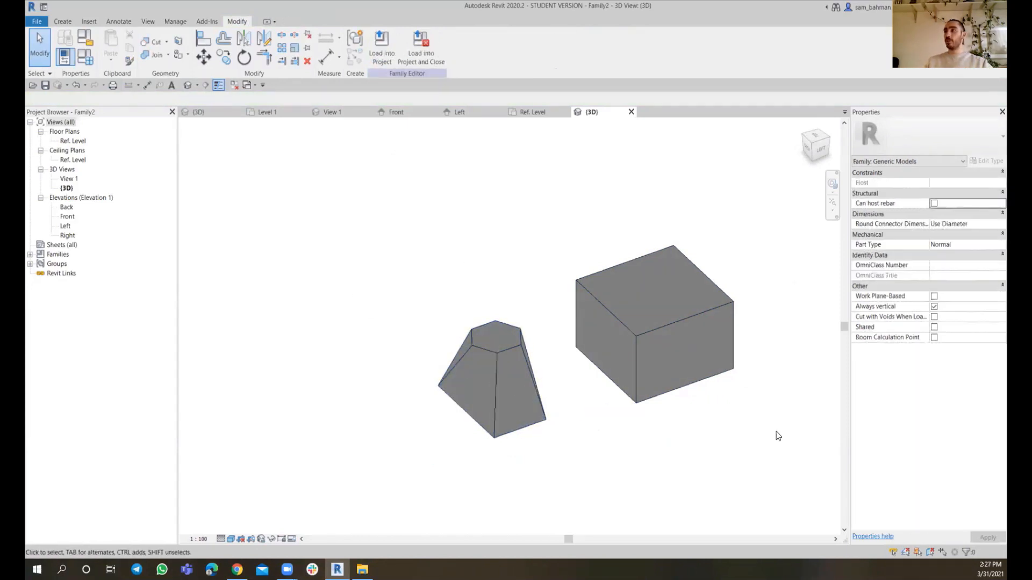
Step: Start a Revolve in the Ref. Level plan and sketch a rectangular boundary about 0.36 m by 1.36 m to the left of the box
{"action": "left_click", "coordinate": [67, 24]}
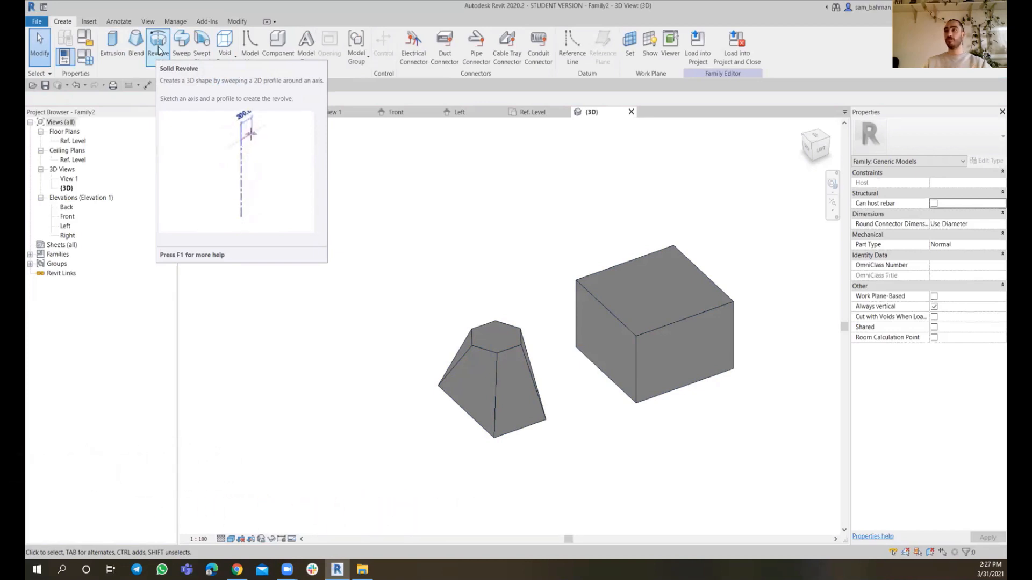
{"action": "left_click", "coordinate": [541, 114]}
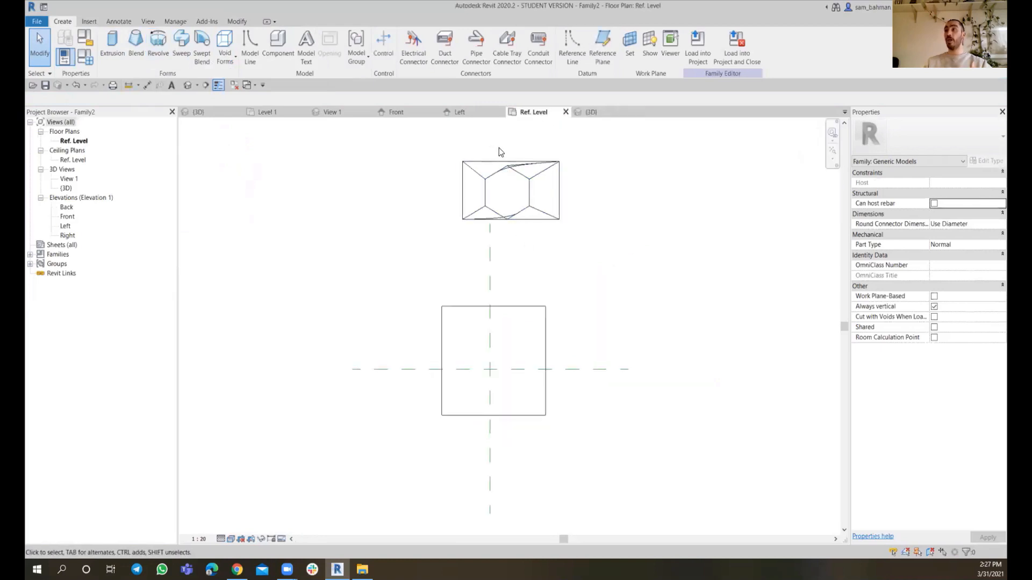
{"action": "left_click", "coordinate": [159, 47]}
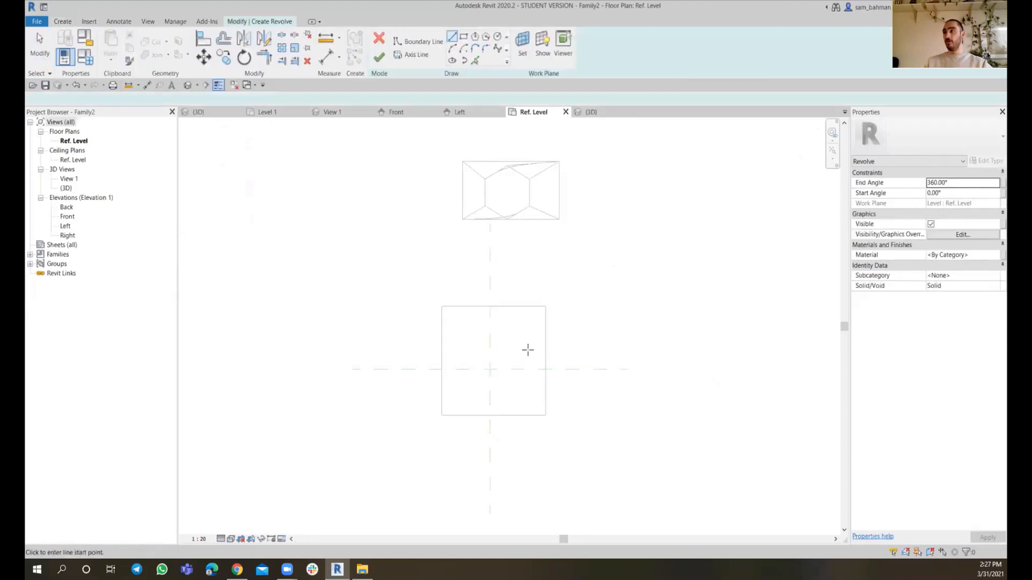
{"action": "mouse_move", "coordinate": [585, 353]}
{"action": "middle_mouse_down"}
{"action": "mouse_move", "coordinate": [589, 337]}
{"action": "mouse_move", "coordinate": [468, 336]}
{"action": "mouse_move", "coordinate": [506, 332]}
{"action": "middle_mouse_up"}
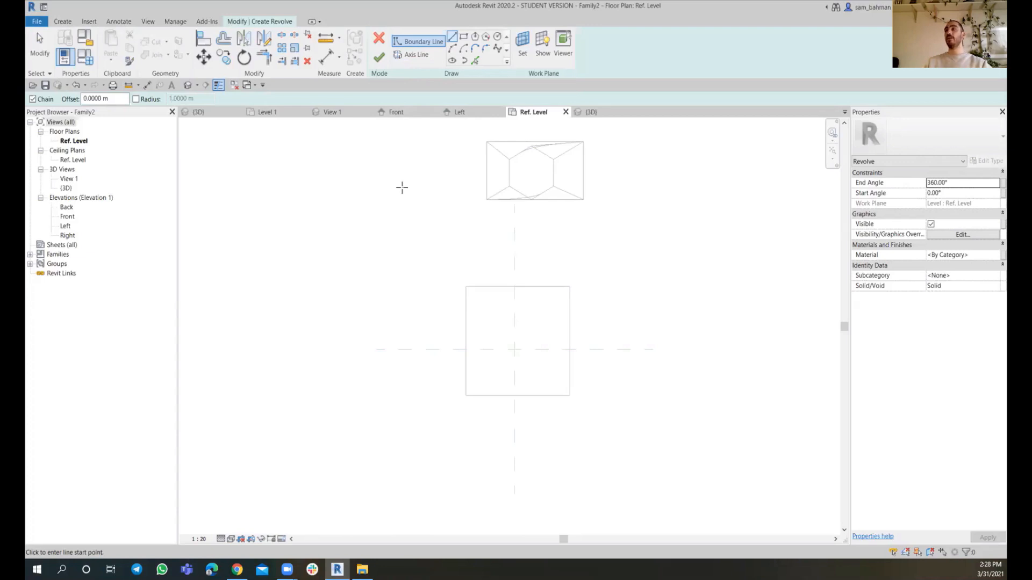
{"action": "left_click", "coordinate": [463, 37]}
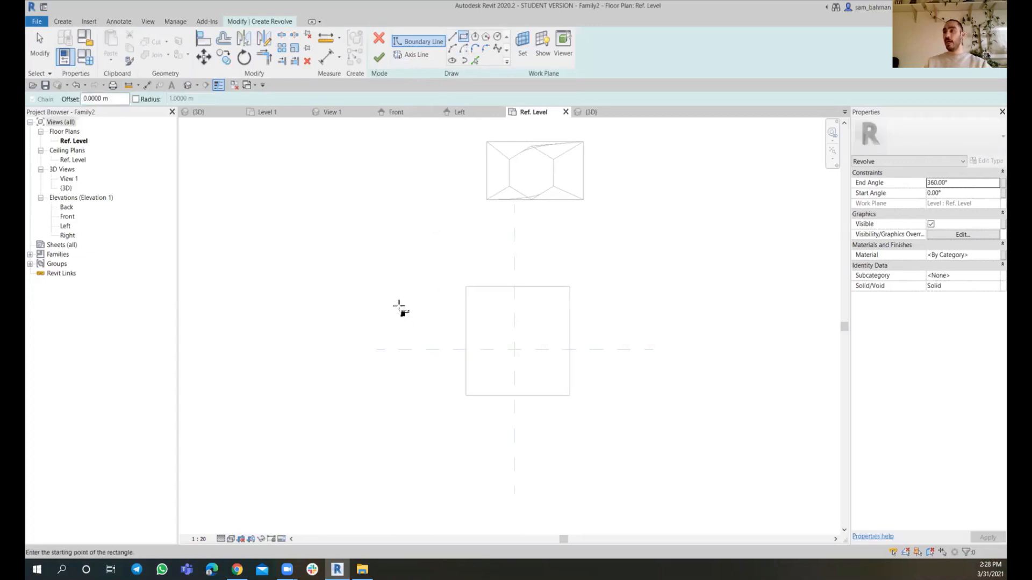
{"action": "scroll", "coordinate": [398, 307], "scroll_direction": "up", "scroll_amount": 2}
{"action": "left_click", "coordinate": [390, 290]}
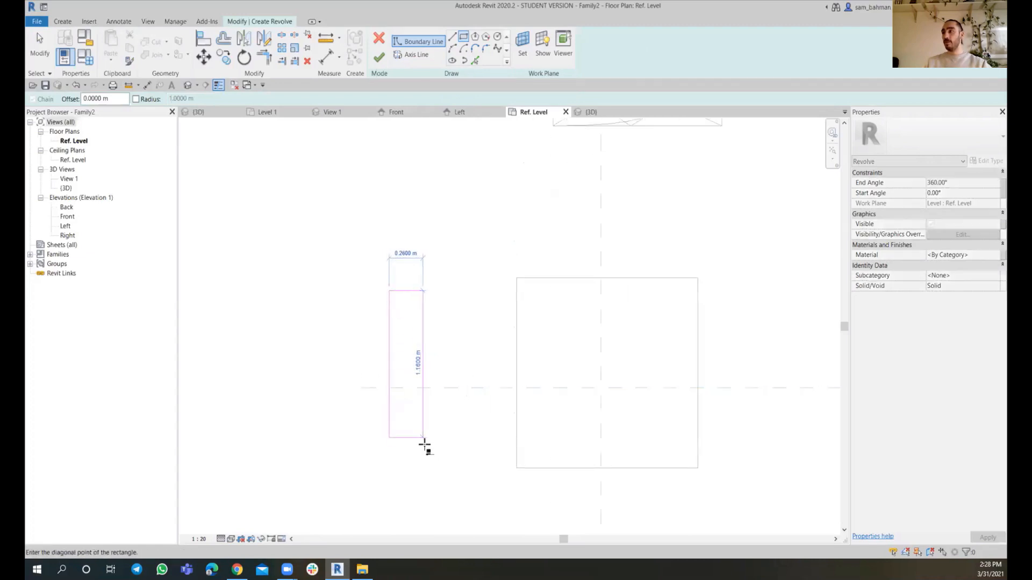
{"action": "left_click", "coordinate": [433, 462]}
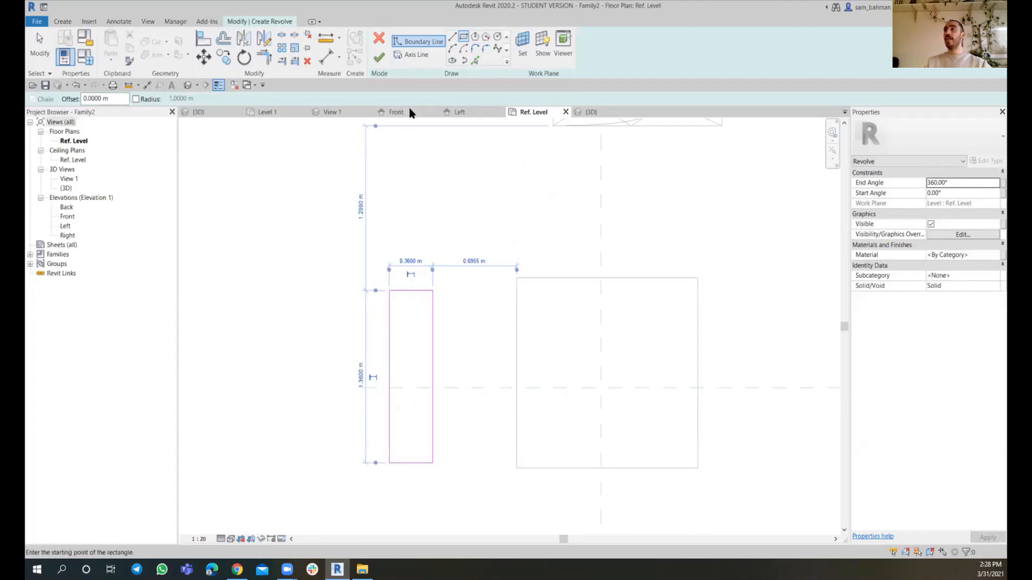
Step: Draw a vertical axis line about 2.5 m long along the profile rectangle's left edge and finish the revolve
{"action": "left_click", "coordinate": [408, 54]}
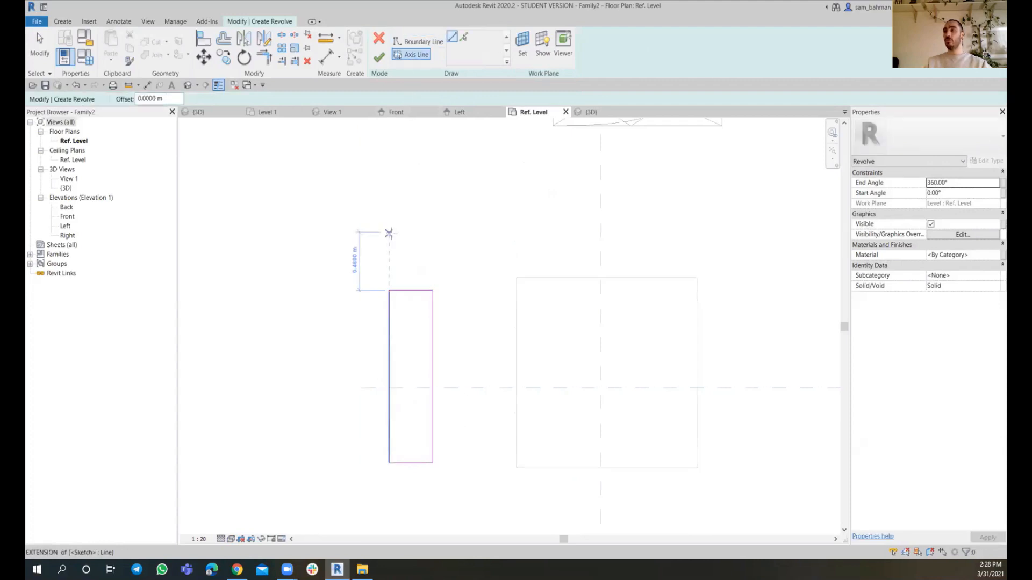
{"action": "left_click", "coordinate": [389, 225]}
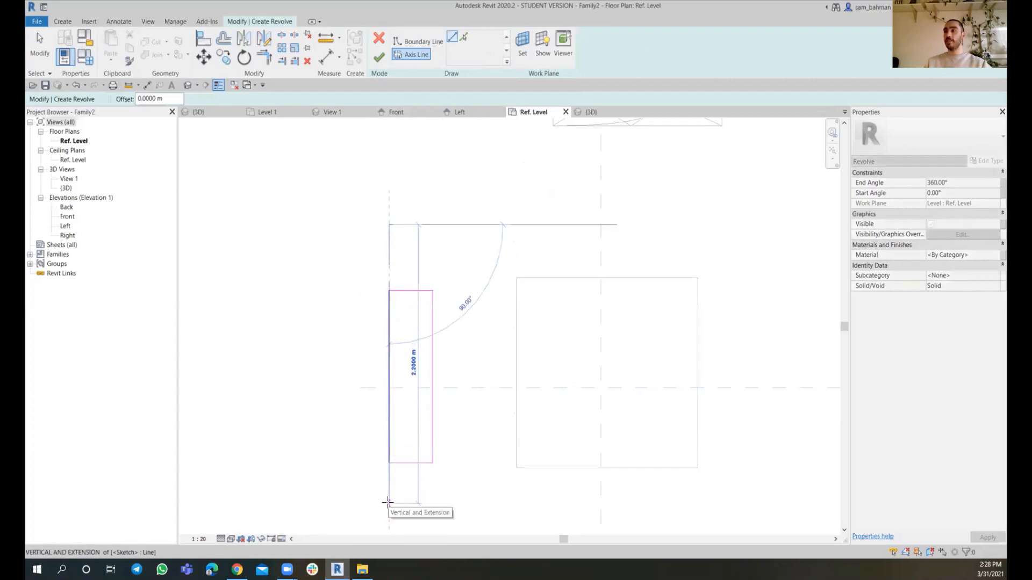
{"action": "middle_click_drag", "start_coordinate": [387, 502], "coordinate": [401, 392]}
{"action": "left_click", "coordinate": [393, 424]}
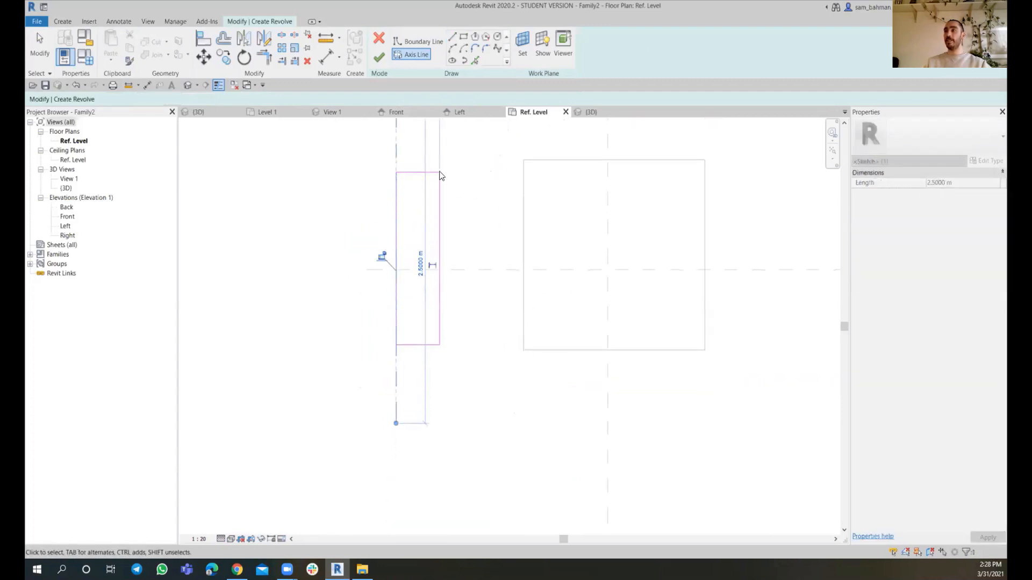
{"action": "middle_click_drag", "start_coordinate": [383, 275], "coordinate": [394, 295]}
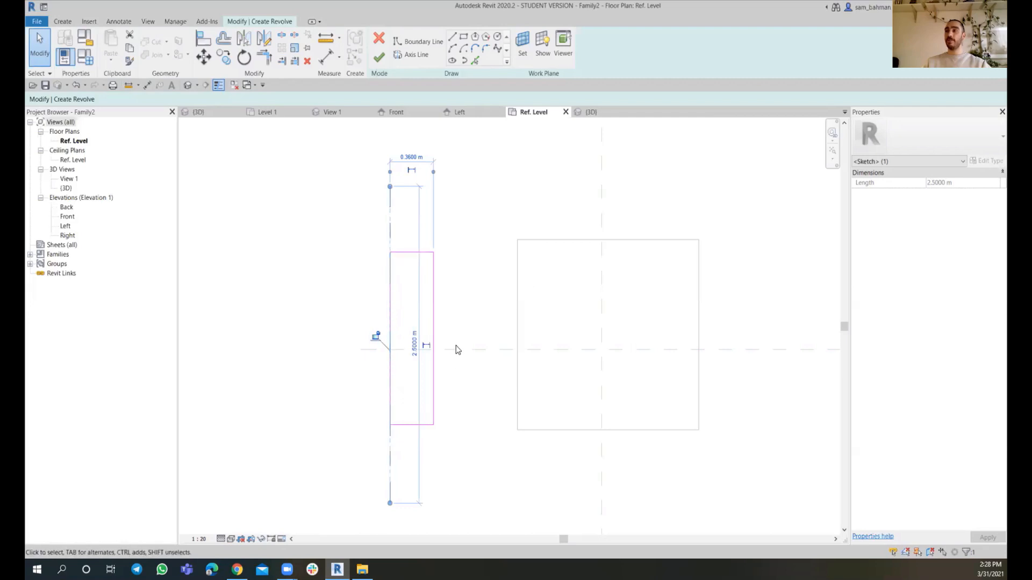
{"action": "left_click", "coordinate": [378, 58]}
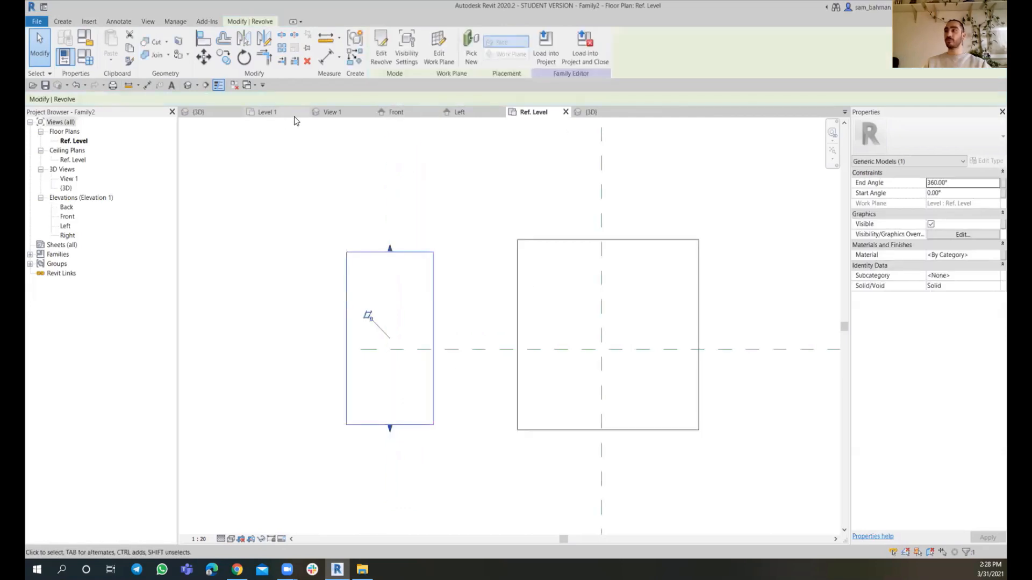
Step: Open the 3D view and examine the revolved solid next to the box and the blend
{"action": "left_click", "coordinate": [591, 112]}
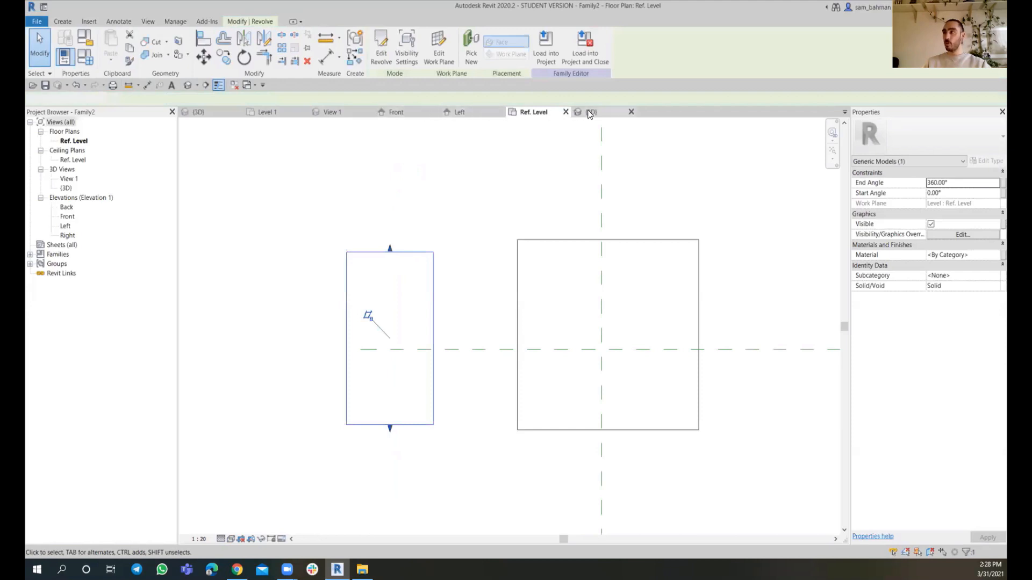
{"action": "left_click", "coordinate": [603, 441]}
{"action": "middle_click_drag", "start_coordinate": [671, 451], "coordinate": [564, 389], "text": "shift"}
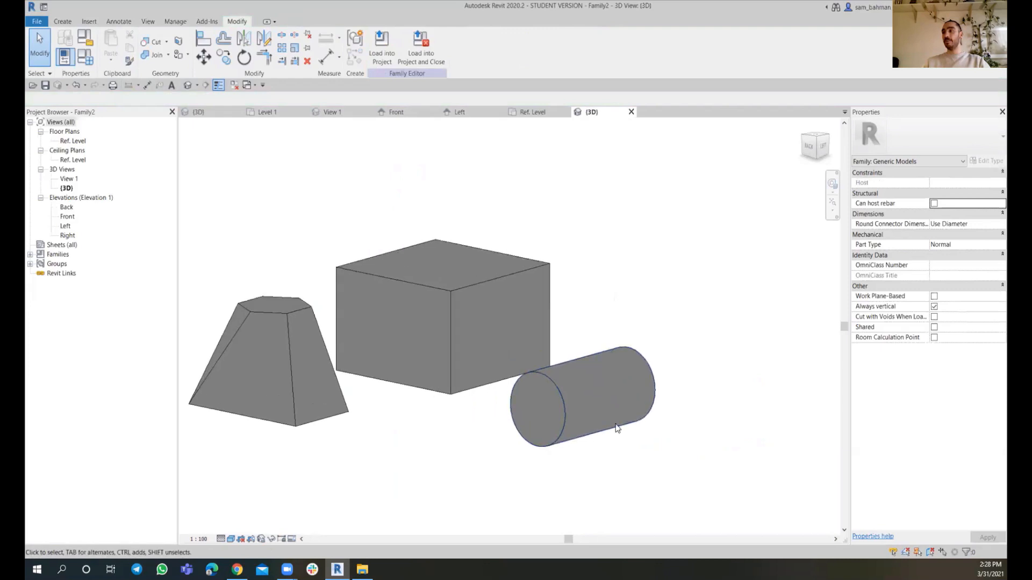
{"action": "middle_click_drag", "start_coordinate": [670, 461], "coordinate": [724, 464], "text": "shift"}
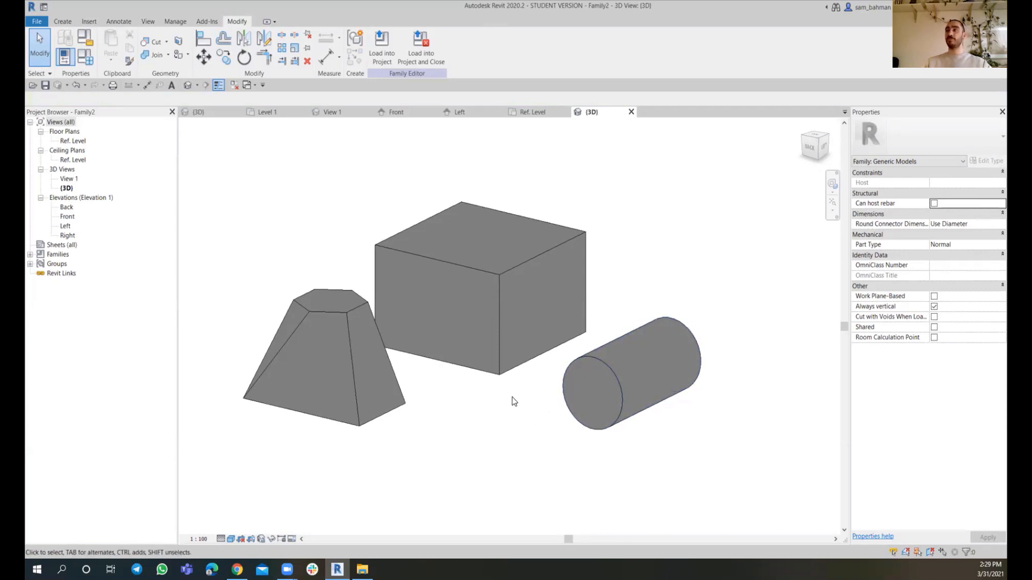
Step: Return to the Ref. Level plan and inspect the Center (Front/Back) and vertical centre reference planes, leaving nothing selected
{"action": "left_click", "coordinate": [530, 113]}
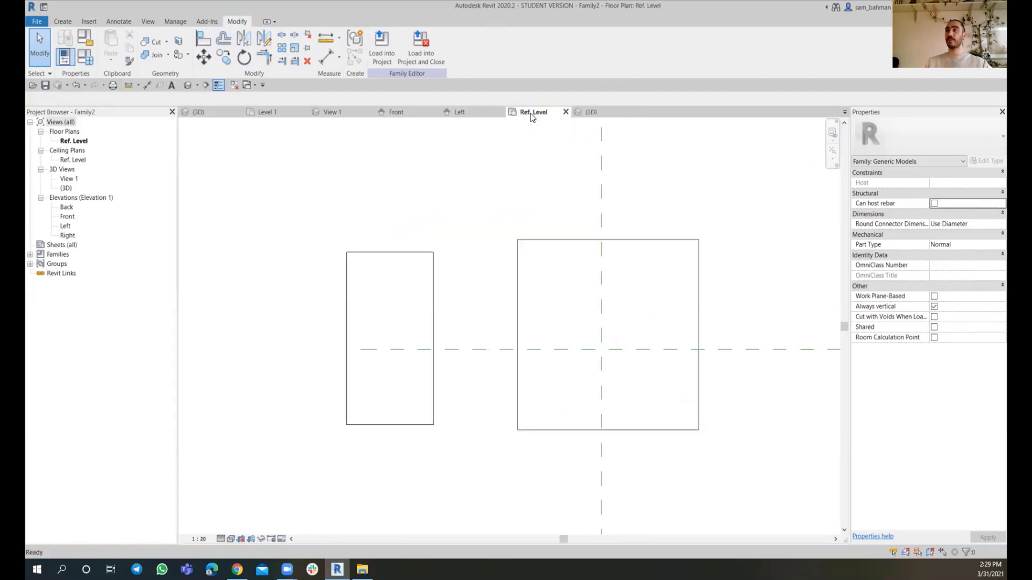
{"action": "scroll", "coordinate": [483, 293], "scroll_direction": "down", "scroll_amount": 4}
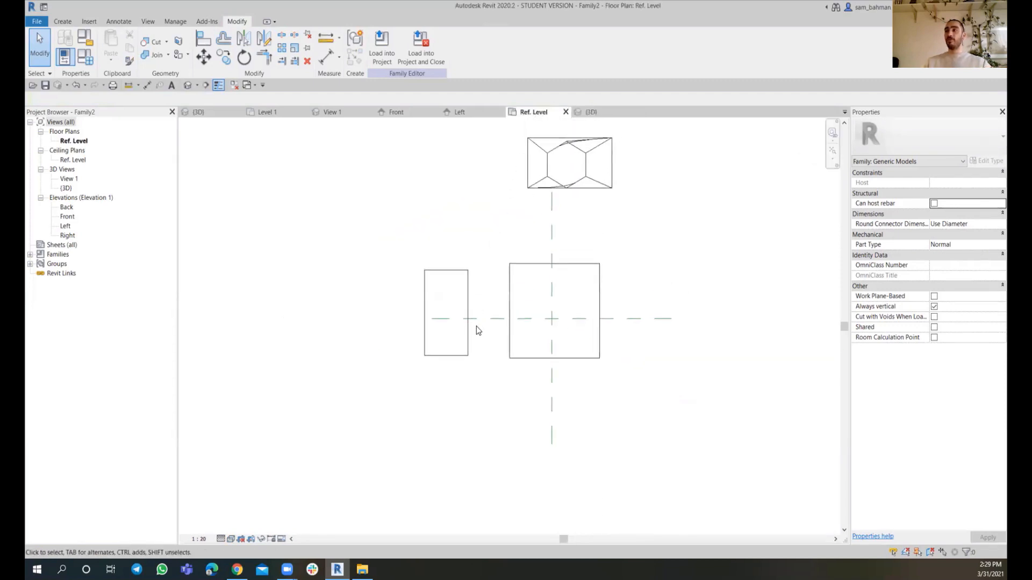
{"action": "middle_click_drag", "start_coordinate": [491, 300], "coordinate": [475, 339]}
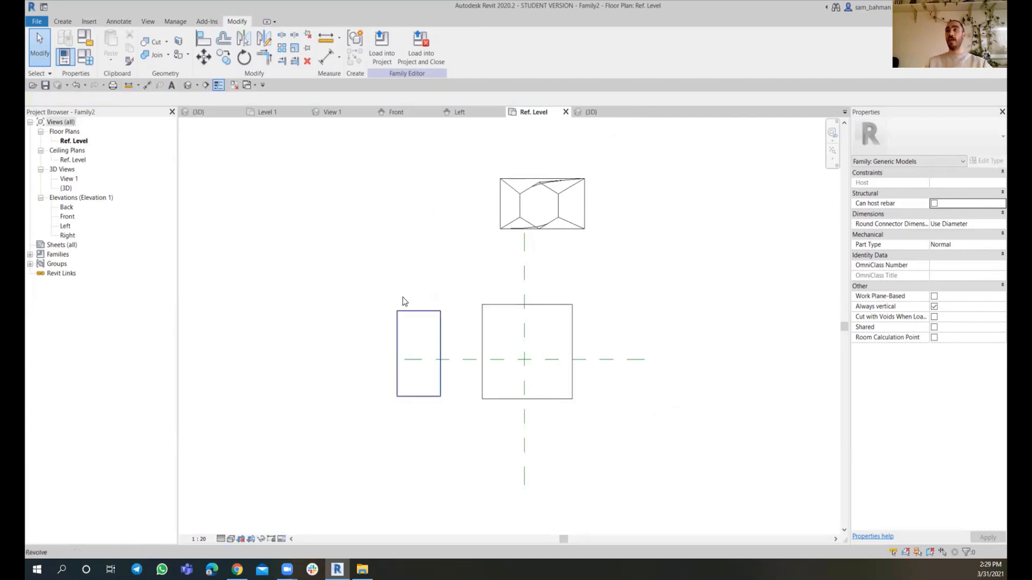
{"action": "left_click", "coordinate": [62, 21]}
{"action": "middle_click_drag", "start_coordinate": [344, 280], "coordinate": [317, 281]}
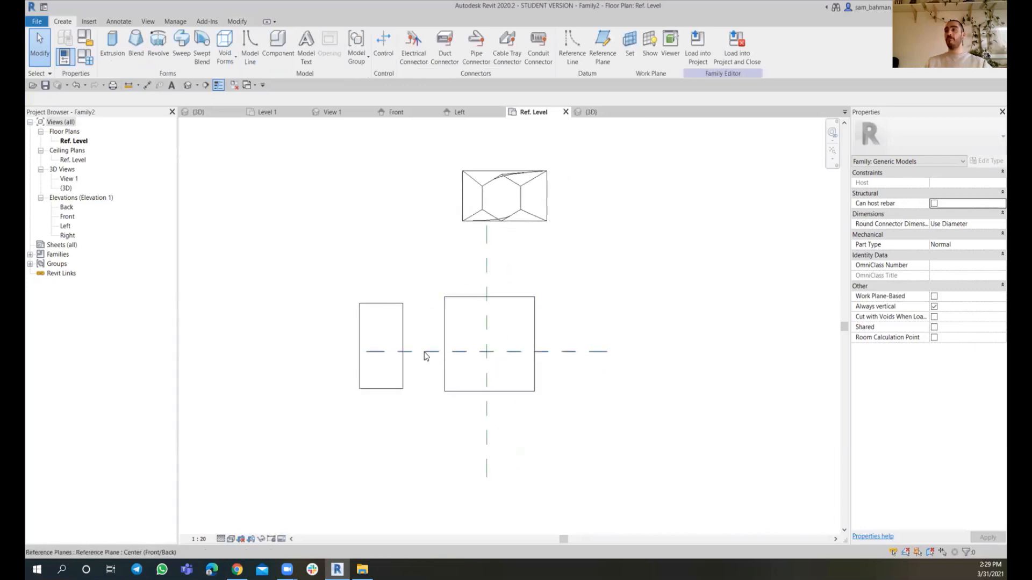
{"action": "left_click", "coordinate": [591, 352]}
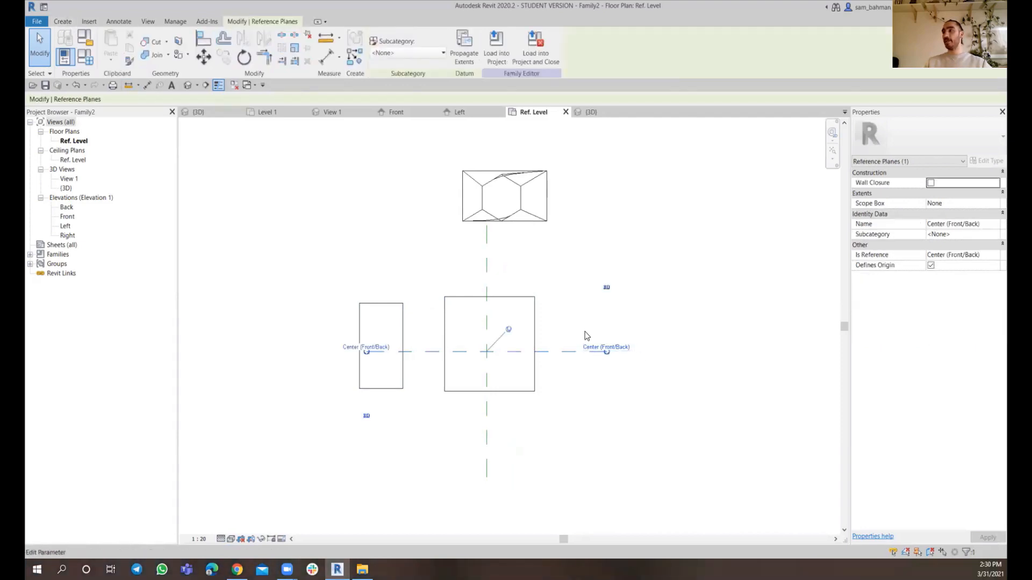
{"action": "left_click", "coordinate": [486, 260]}
{"action": "left_click", "coordinate": [634, 292]}
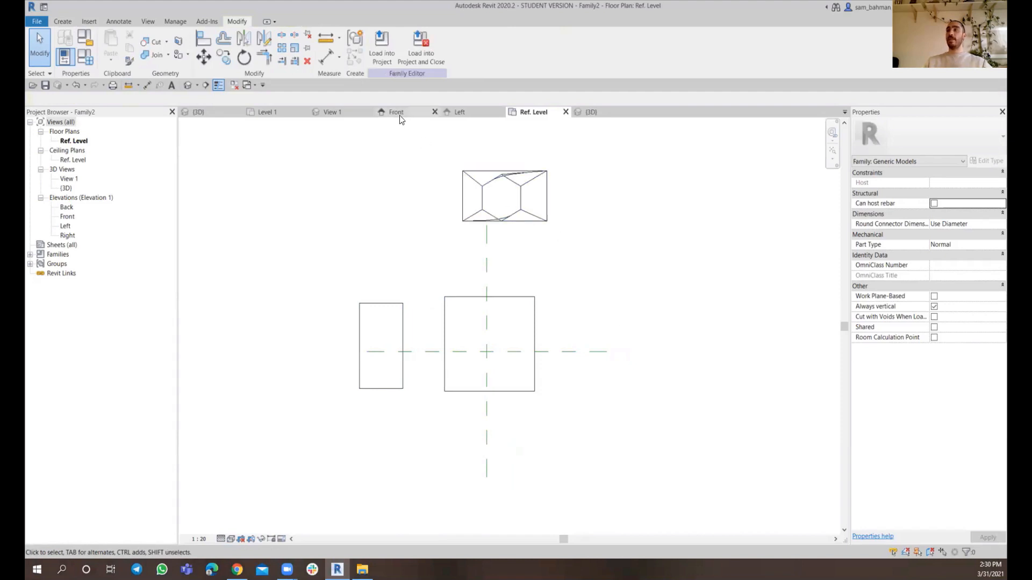
Step: Open the Front elevation and fit all three solids in view
{"action": "double_click", "coordinate": [66, 217]}
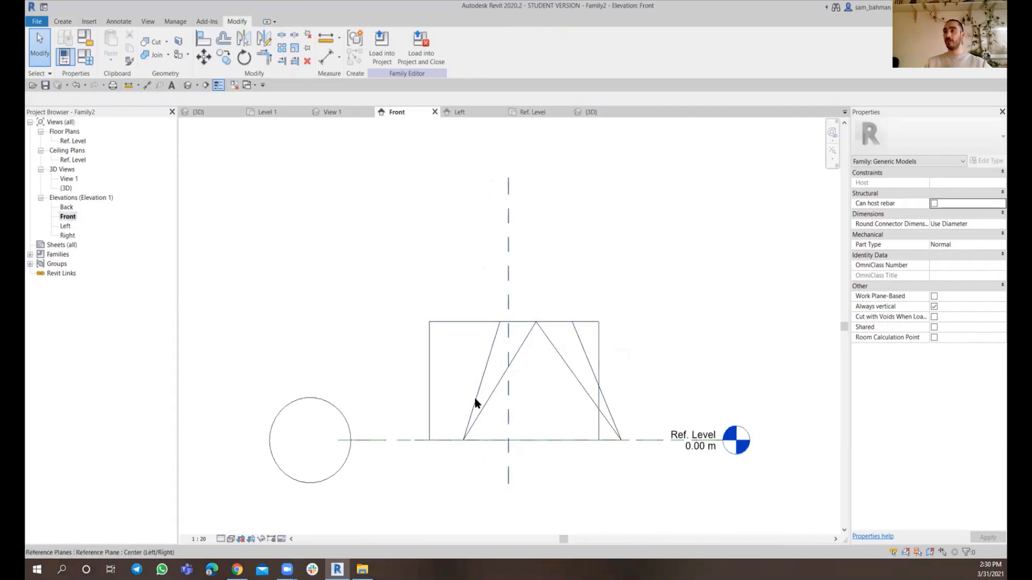
{"action": "middle_click_drag", "start_coordinate": [546, 412], "coordinate": [546, 374]}
{"action": "scroll", "coordinate": [436, 343], "scroll_direction": "down", "scroll_amount": 3}
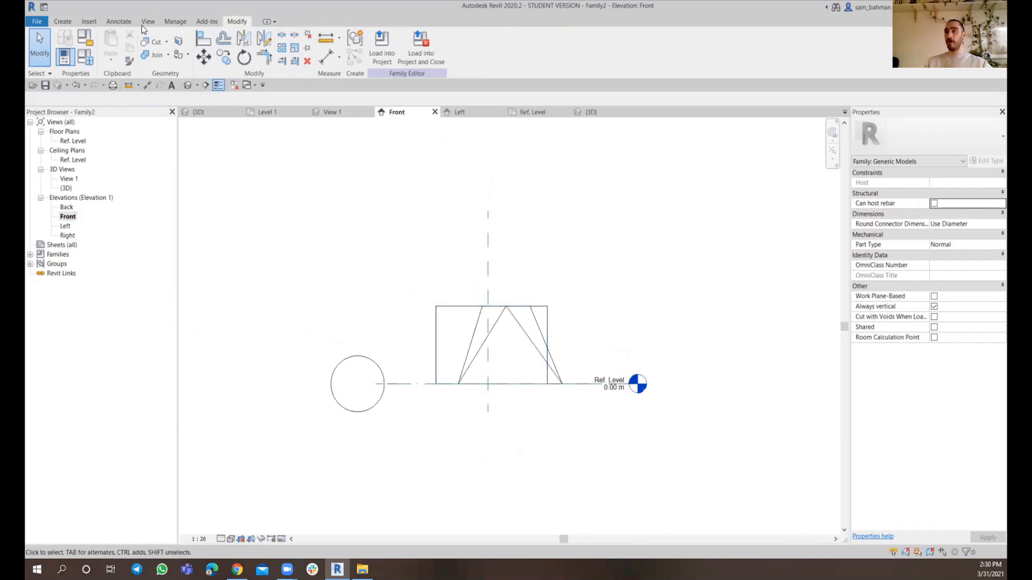
Step: Start a revolve in the Front elevation and sketch a rectangular profile about 0.43 by 1.08 m on Ref. Level, just left of the box
{"action": "left_click", "coordinate": [62, 21]}
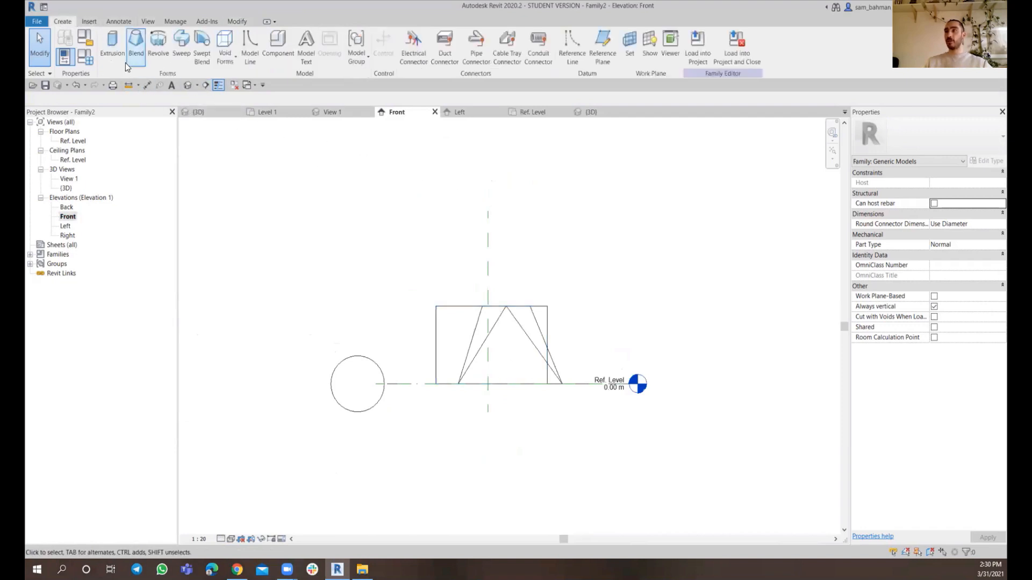
{"action": "left_click", "coordinate": [158, 43]}
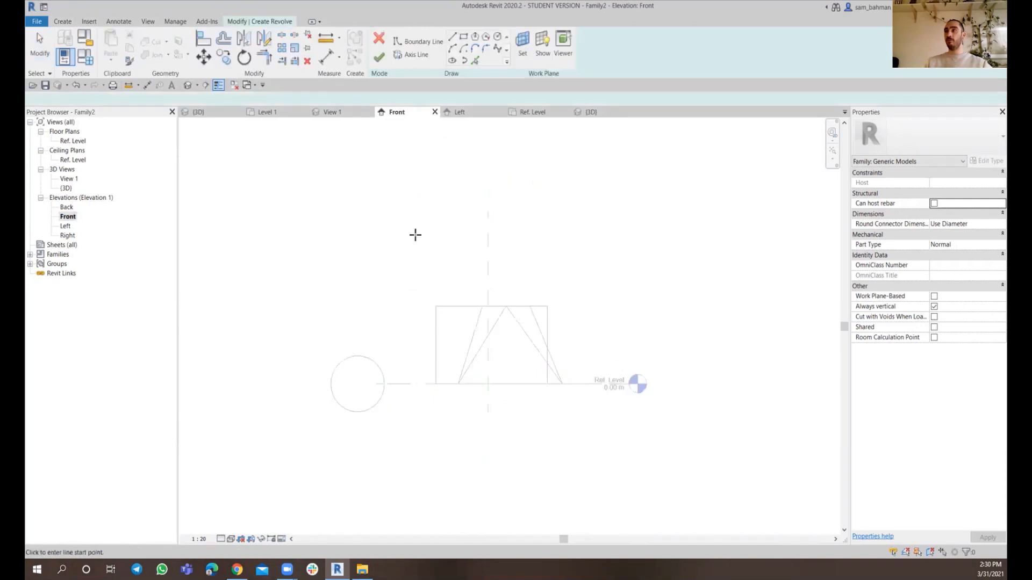
{"action": "middle_click_drag", "start_coordinate": [461, 288], "coordinate": [463, 290]}
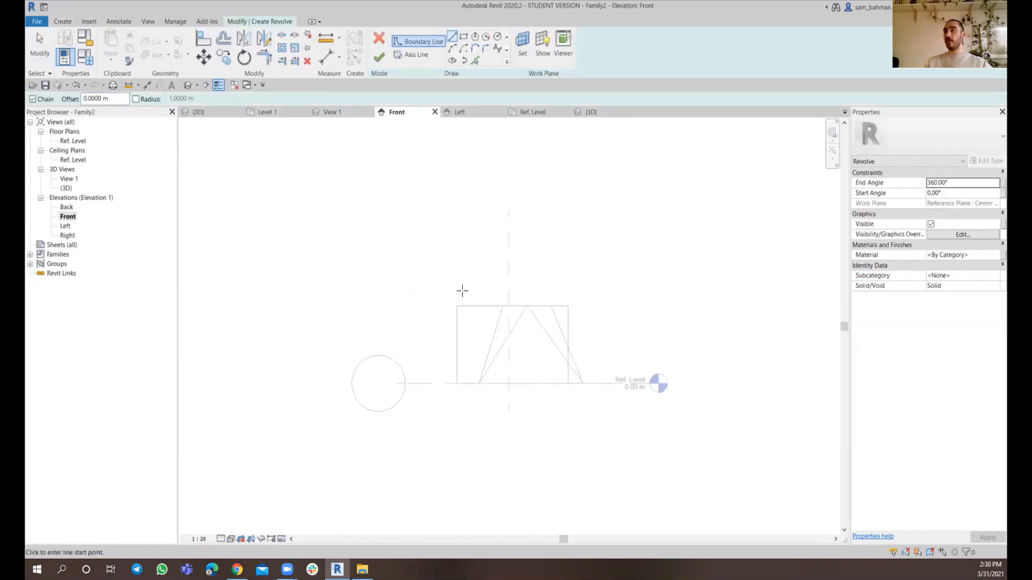
{"action": "left_click", "coordinate": [465, 38]}
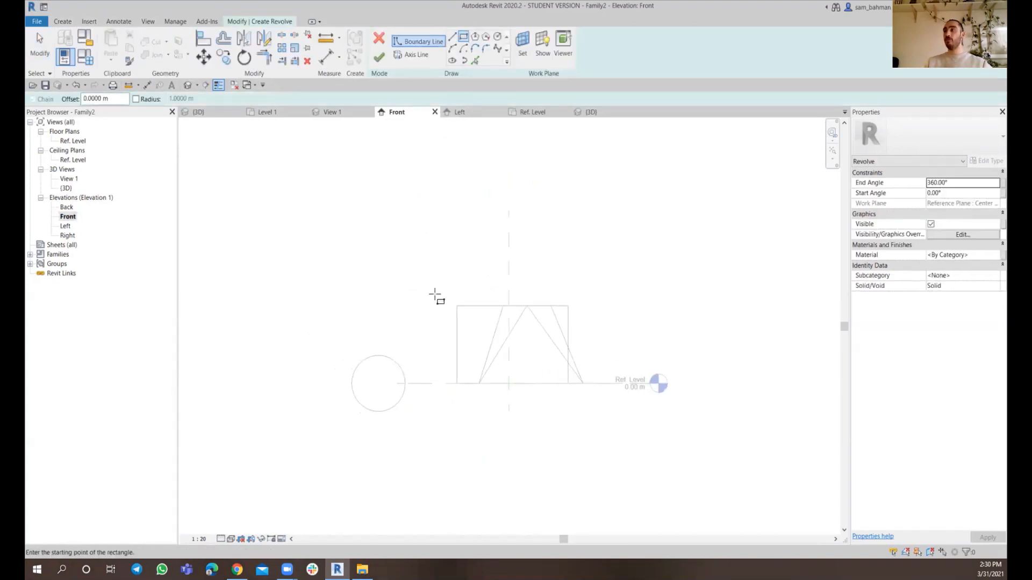
{"action": "scroll", "coordinate": [433, 295], "scroll_direction": "up", "scroll_amount": 1}
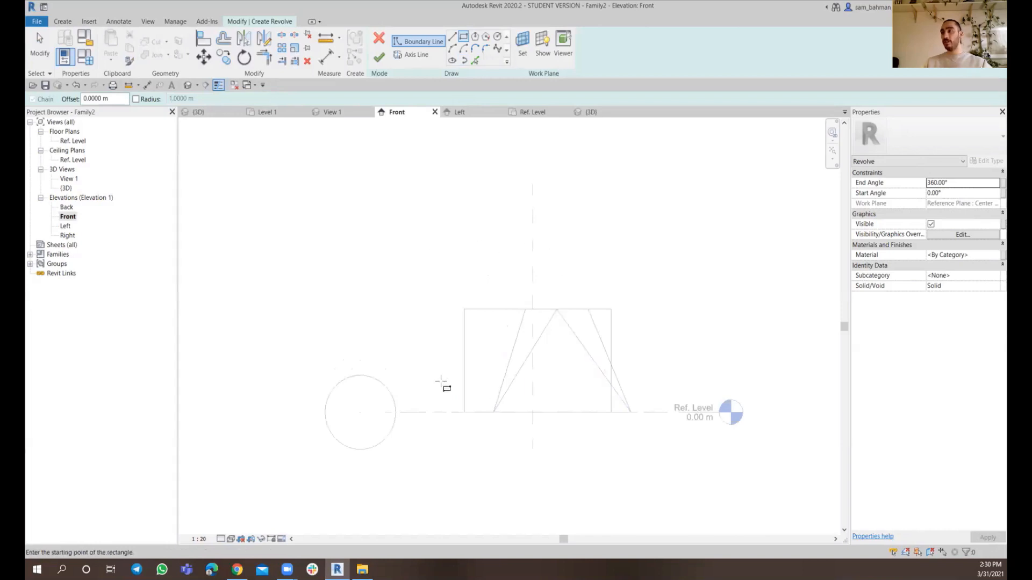
{"action": "left_click", "coordinate": [413, 303]}
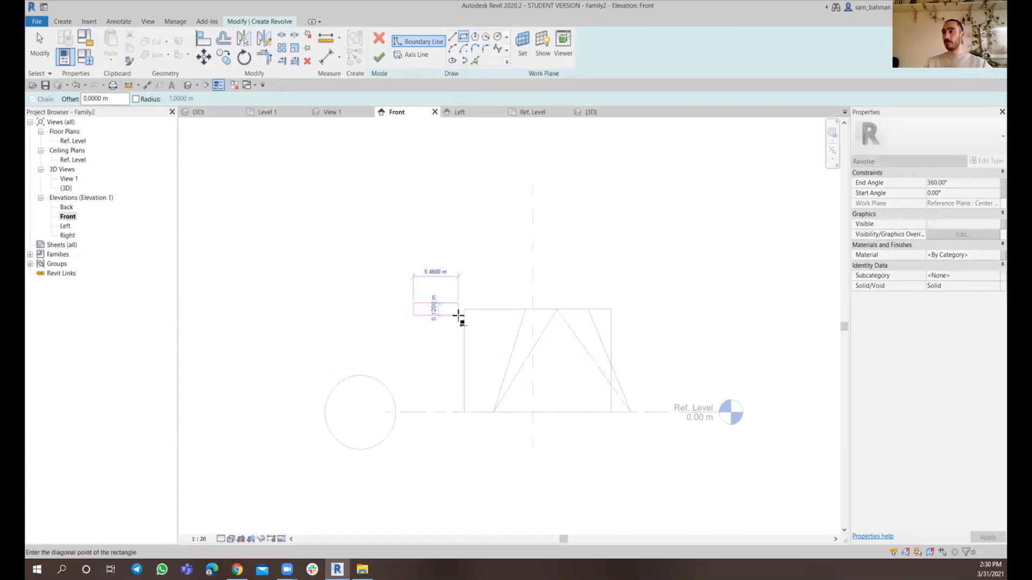
{"action": "left_click", "coordinate": [456, 412]}
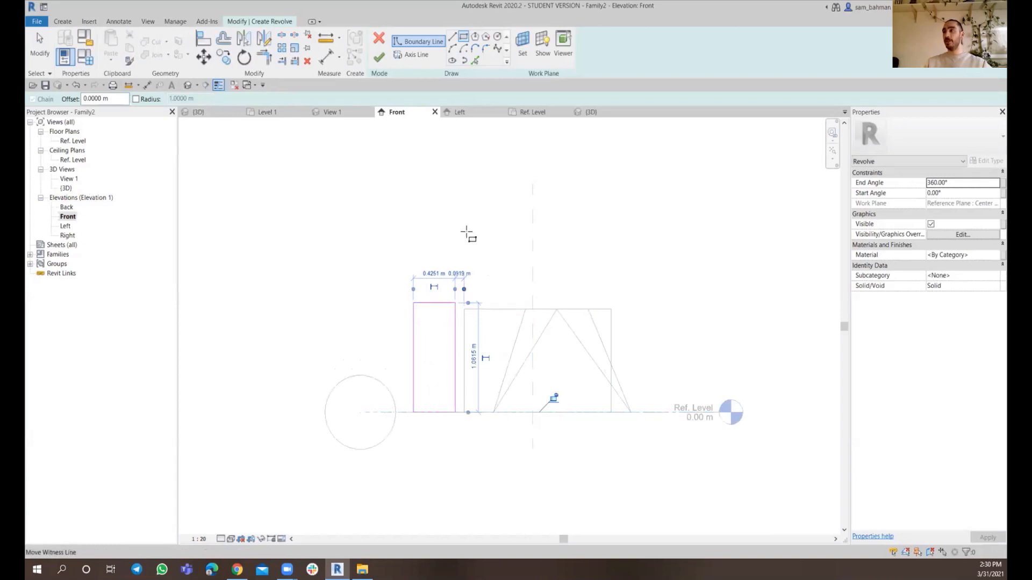
Step: Draw a vertical axis line about 1.36 m long along the profile rectangle's left edge and finish the revolve
{"action": "left_click", "coordinate": [411, 54]}
{"action": "scroll", "coordinate": [422, 268], "scroll_direction": "up", "scroll_amount": 5}
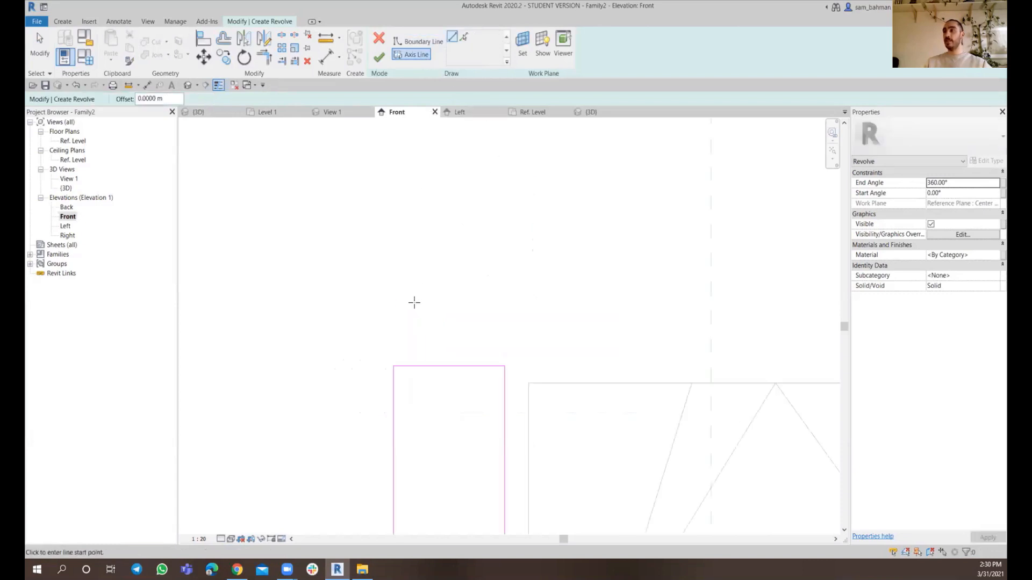
{"action": "middle_click_drag", "start_coordinate": [414, 302], "coordinate": [420, 151]}
{"action": "left_click", "coordinate": [395, 189]}
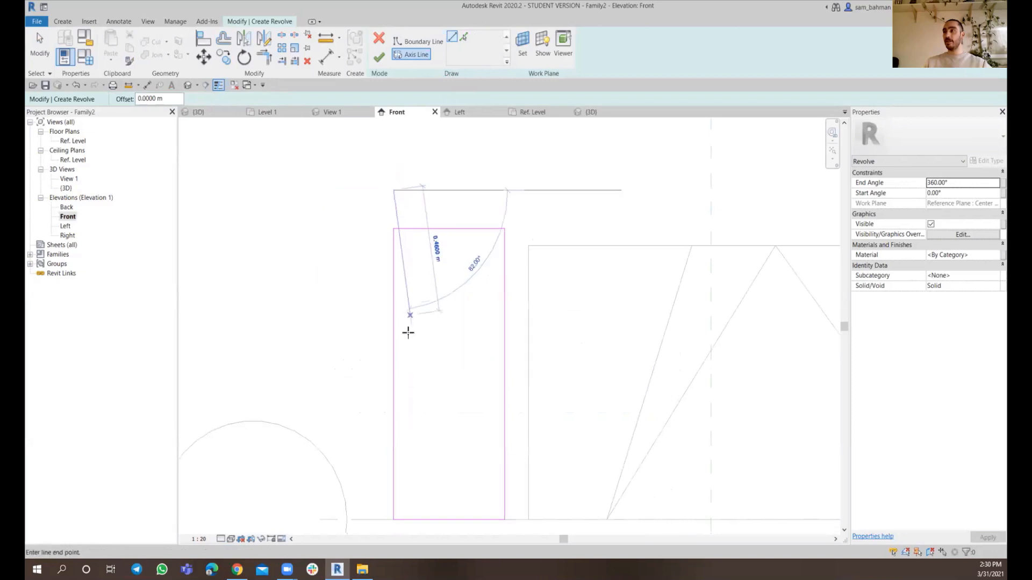
{"action": "middle_click_drag", "start_coordinate": [396, 466], "coordinate": [406, 386]}
{"action": "left_click", "coordinate": [405, 485]}
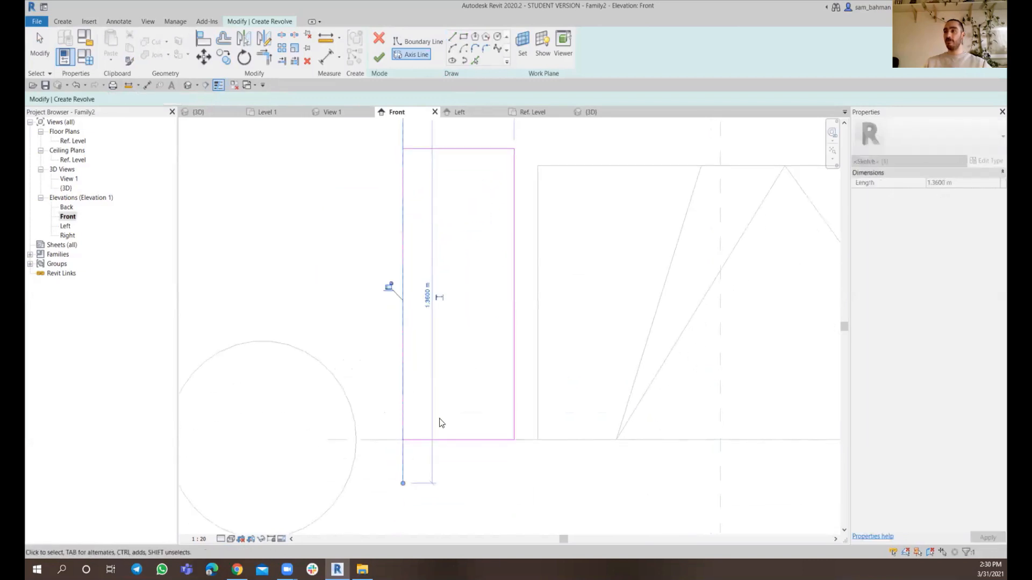
{"action": "scroll", "coordinate": [494, 320], "scroll_direction": "down", "scroll_amount": 2}
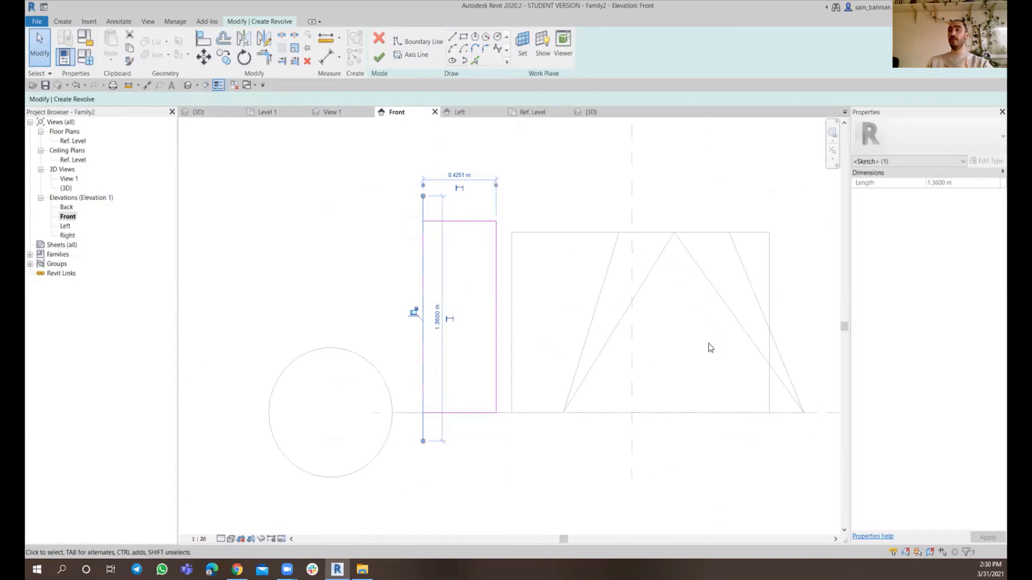
{"action": "left_click", "coordinate": [379, 57]}
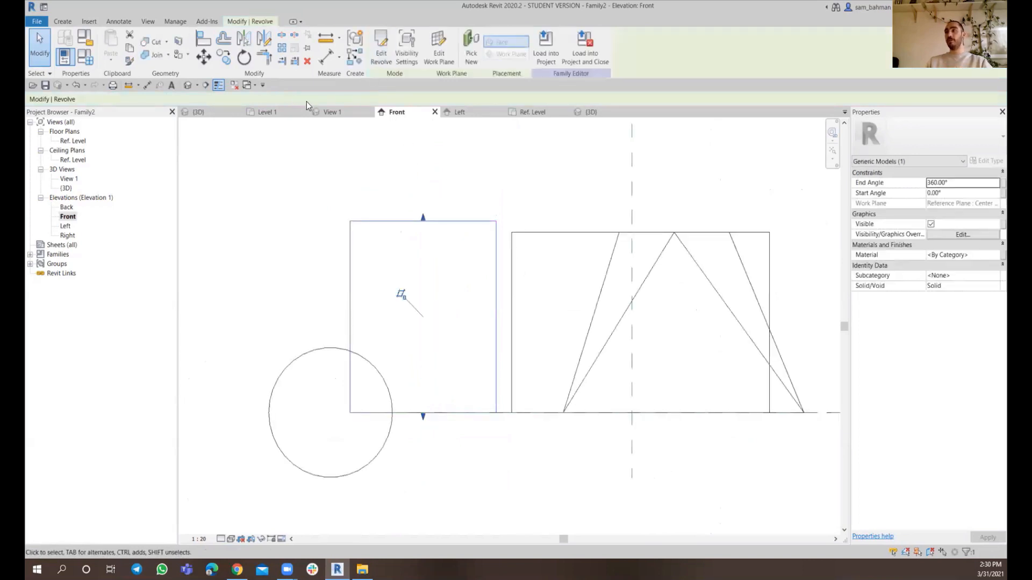
Step: Open the 3D view and move the horizontal cylinder away from the upright cylinder
{"action": "left_click", "coordinate": [589, 113]}
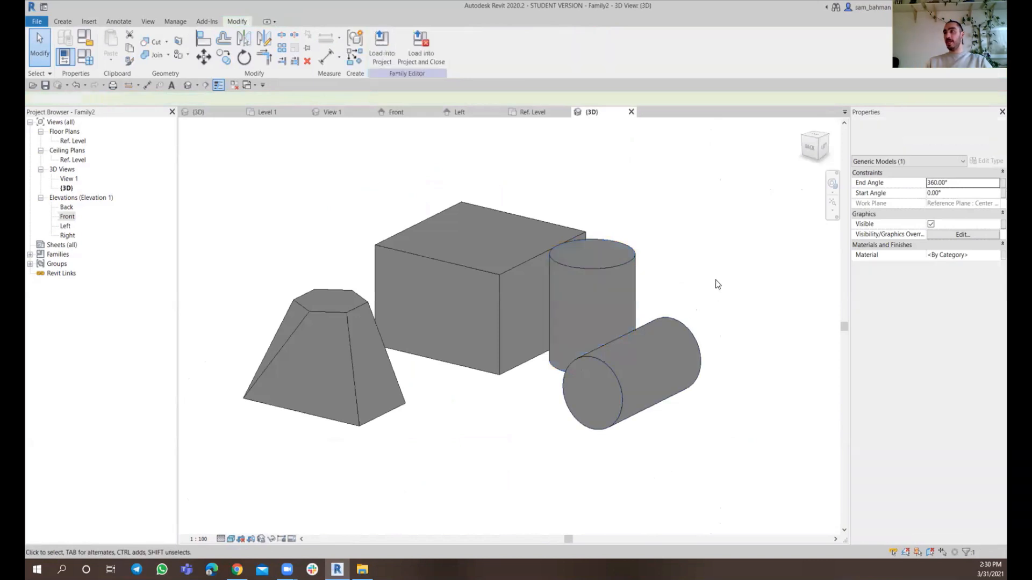
{"action": "left_click", "coordinate": [716, 286]}
{"action": "middle_click_drag", "start_coordinate": [675, 311], "coordinate": [661, 368], "text": "shift"}
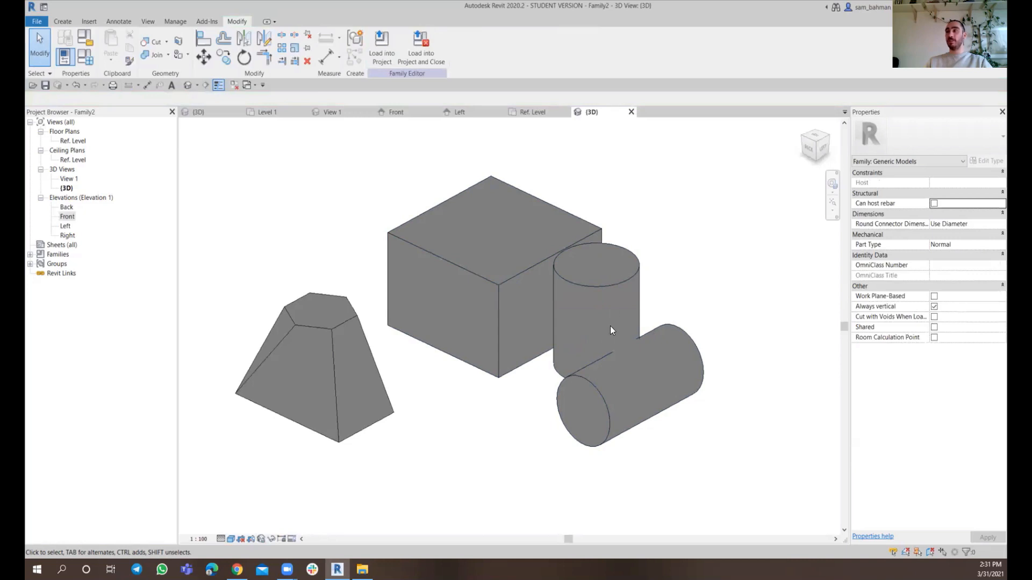
{"action": "scroll", "coordinate": [568, 359], "scroll_direction": "down", "scroll_amount": 2}
{"action": "mouse_move", "coordinate": [553, 368]}
{"action": "middle_mouse_down", "text": "shift"}
{"action": "mouse_move", "coordinate": [546, 402]}
{"action": "mouse_move", "coordinate": [558, 376]}
{"action": "mouse_move", "coordinate": [545, 376]}
{"action": "middle_mouse_up", "text": "shift"}
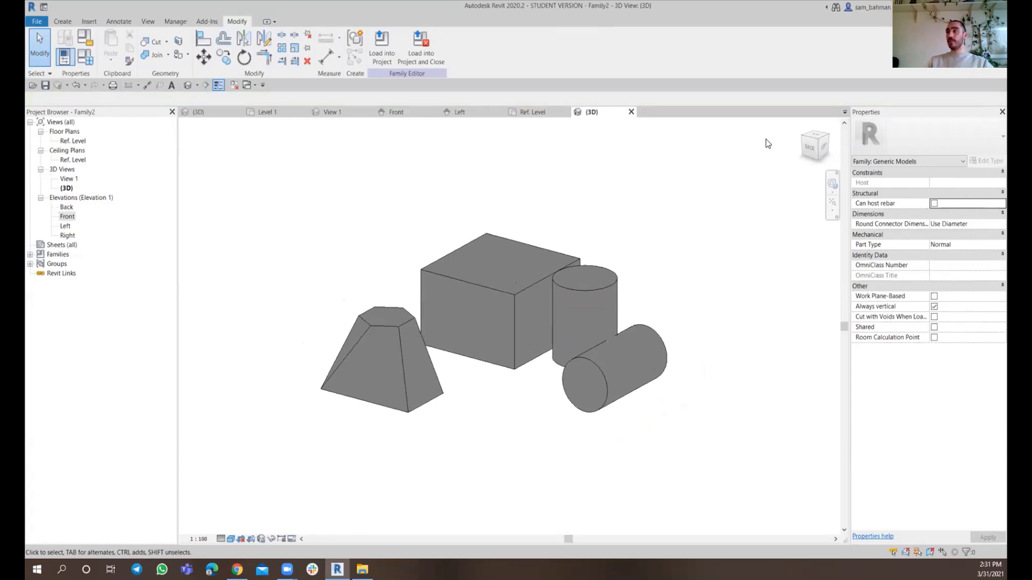
{"action": "left_click_drag", "start_coordinate": [604, 382], "coordinate": [666, 419]}
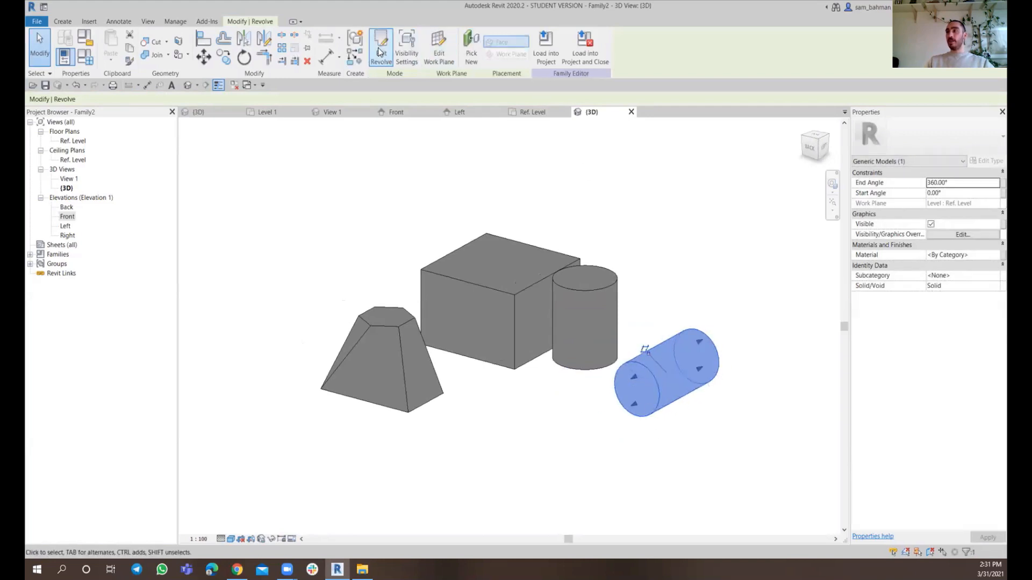
Step: Open the horizontal cylinder's revolve sketch, examine its profile and axis from several sides, and finish the sketch
{"action": "left_click", "coordinate": [379, 48]}
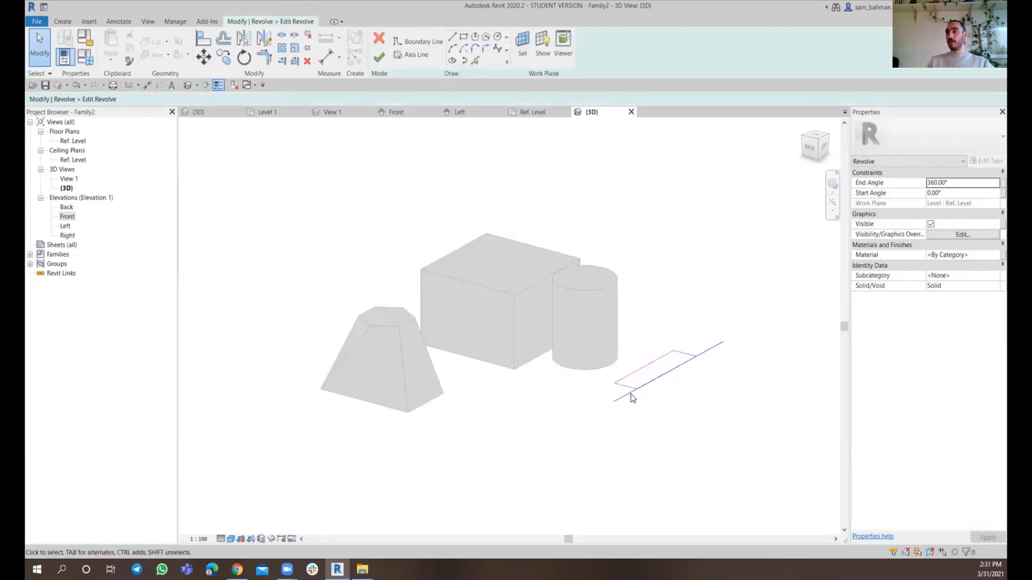
{"action": "middle_click_drag", "start_coordinate": [640, 414], "coordinate": [470, 412], "text": "shift"}
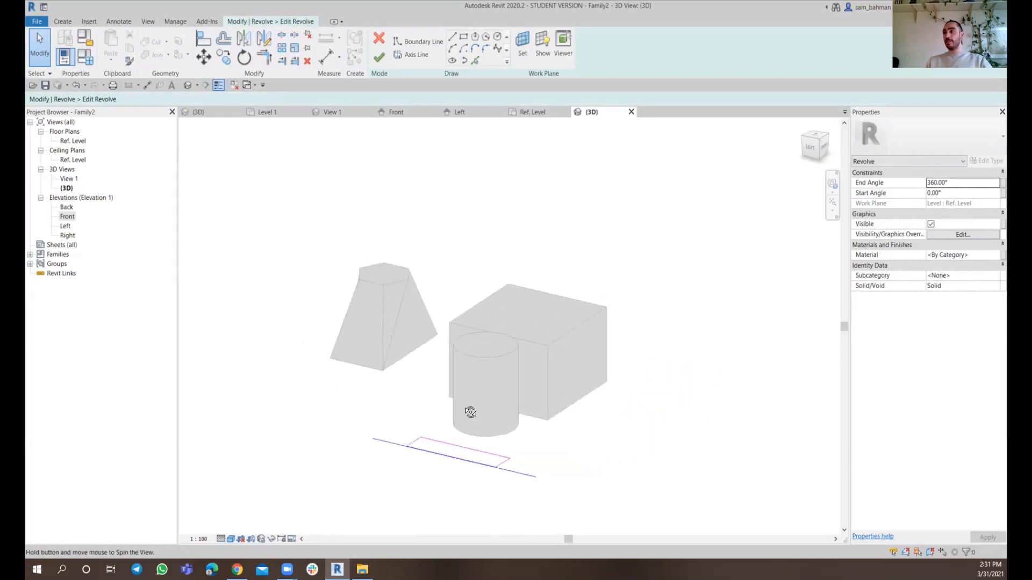
{"action": "mouse_move", "coordinate": [468, 468]}
{"action": "middle_mouse_down", "text": "shift"}
{"action": "mouse_move", "coordinate": [552, 398]}
{"action": "mouse_move", "coordinate": [491, 330]}
{"action": "mouse_move", "coordinate": [502, 362]}
{"action": "mouse_move", "coordinate": [661, 453]}
{"action": "mouse_move", "coordinate": [684, 447]}
{"action": "middle_mouse_up", "text": "shift"}
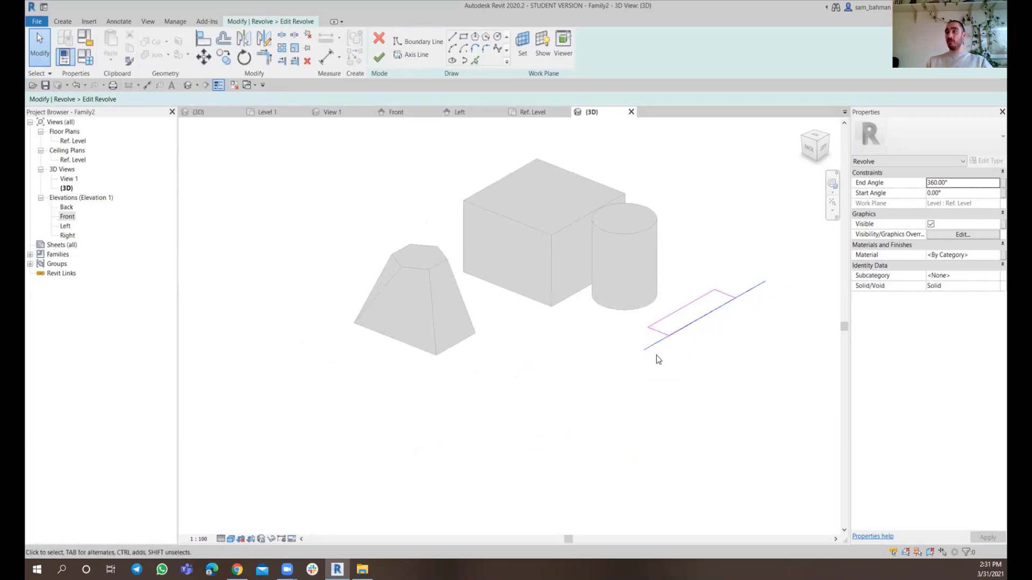
{"action": "left_click", "coordinate": [379, 57]}
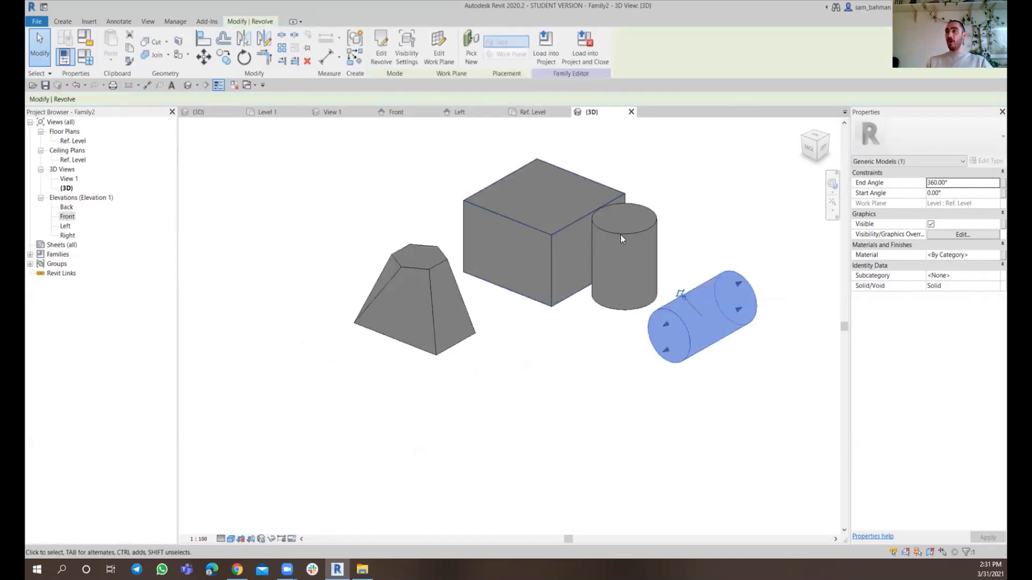
Step: Open the upright cylinder's revolve sketch, examine its vertical profile and axis, finish the sketch and fit all solids in view
{"action": "left_click", "coordinate": [636, 231]}
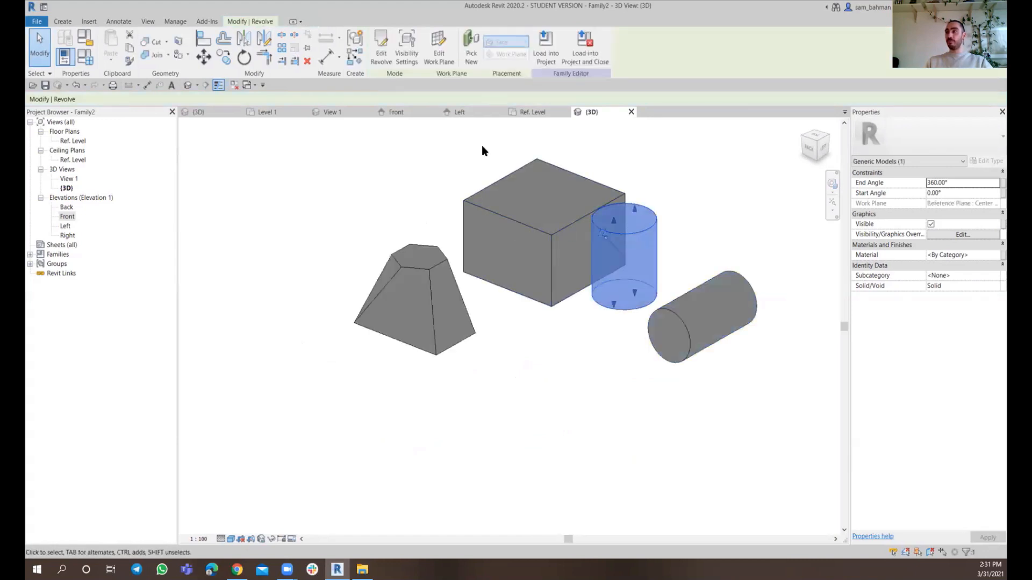
{"action": "left_click", "coordinate": [381, 57]}
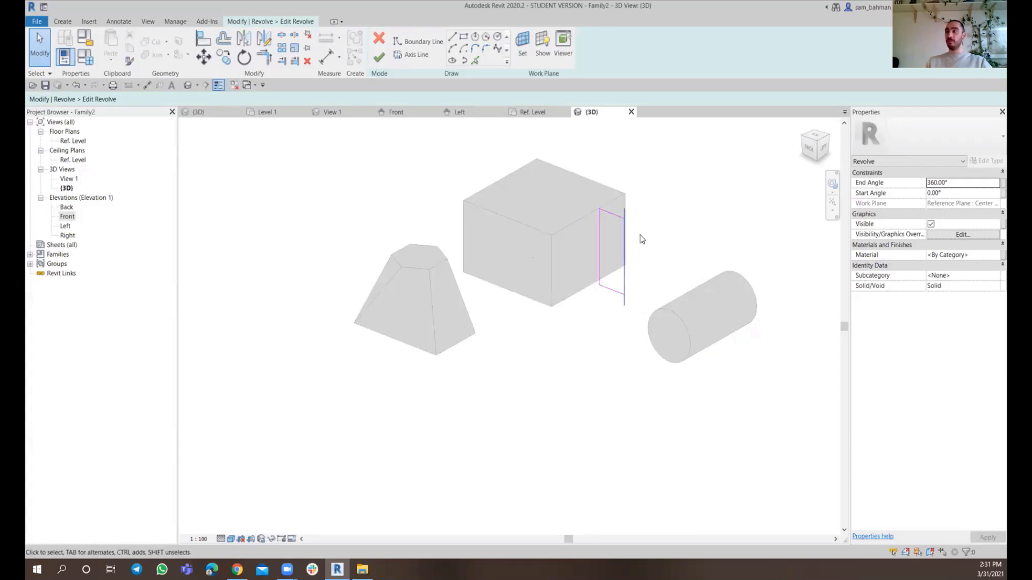
{"action": "mouse_move", "coordinate": [640, 330]}
{"action": "middle_mouse_down", "text": "shift"}
{"action": "mouse_move", "coordinate": [675, 329]}
{"action": "mouse_move", "coordinate": [636, 330]}
{"action": "middle_mouse_up", "text": "shift"}
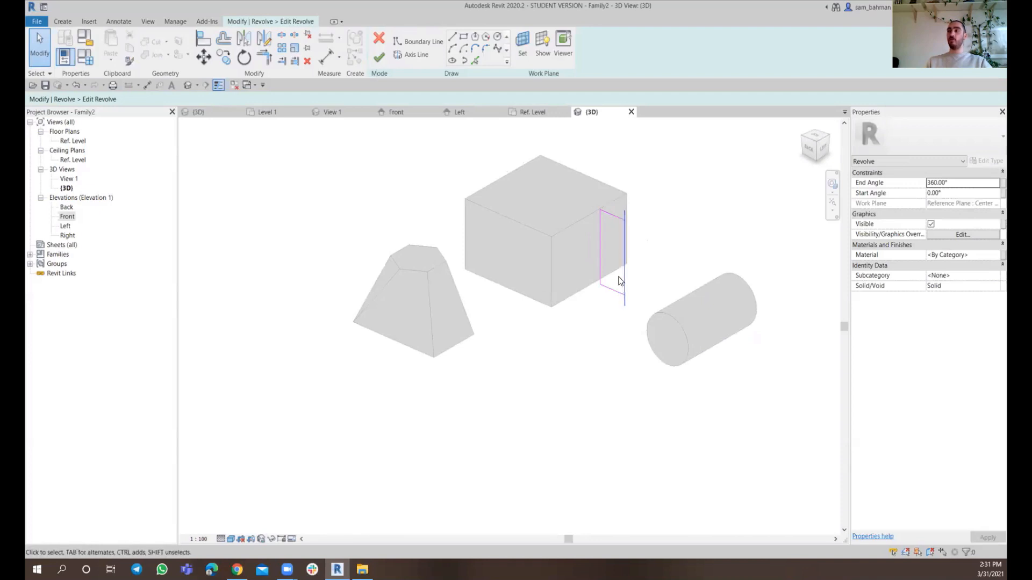
{"action": "middle_click_drag", "start_coordinate": [620, 290], "coordinate": [638, 274]}
{"action": "middle_click_drag", "start_coordinate": [593, 282], "coordinate": [618, 277], "text": "shift"}
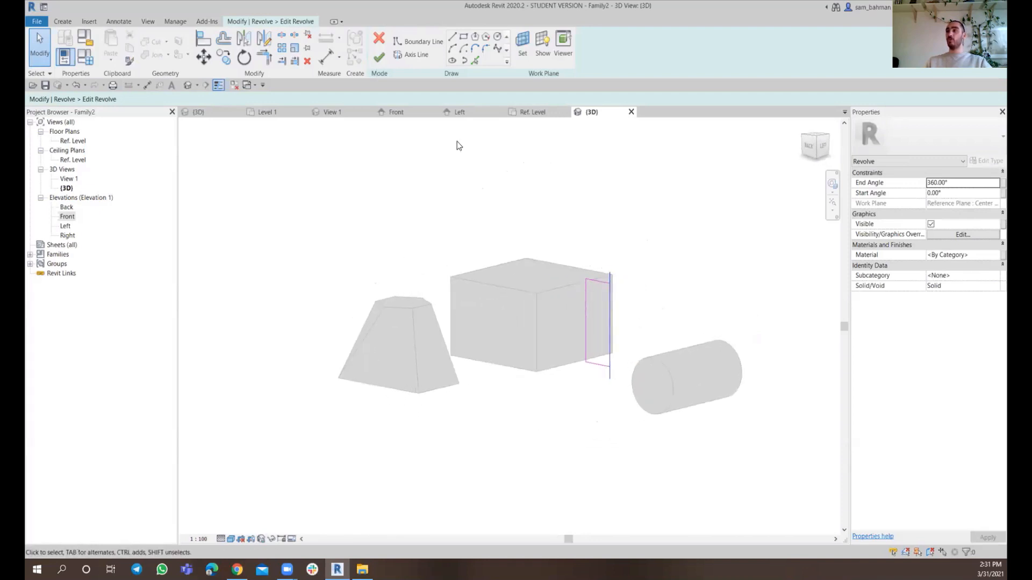
{"action": "left_click", "coordinate": [381, 58]}
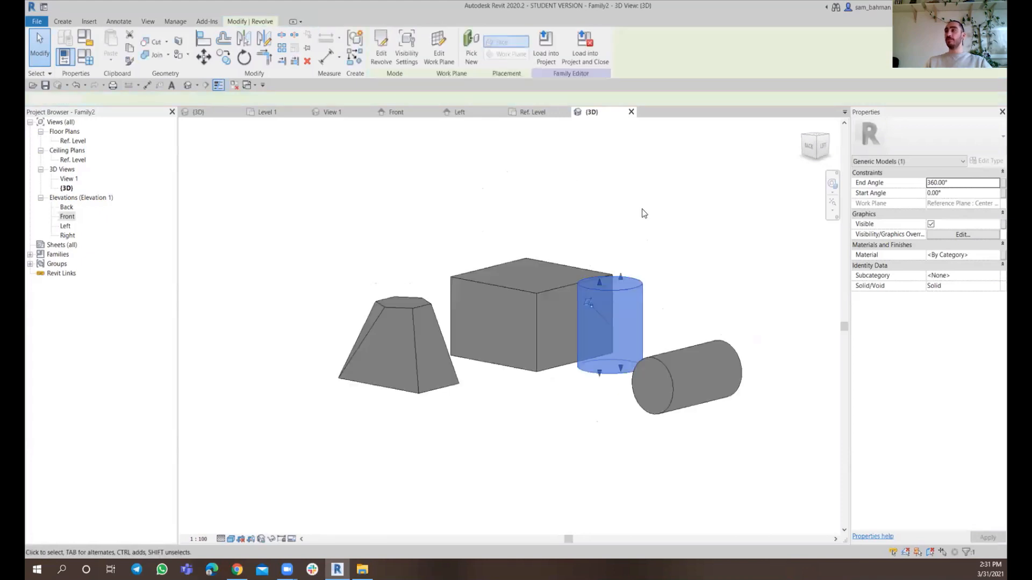
{"action": "key", "text": "z"}
{"action": "key", "text": "f"}
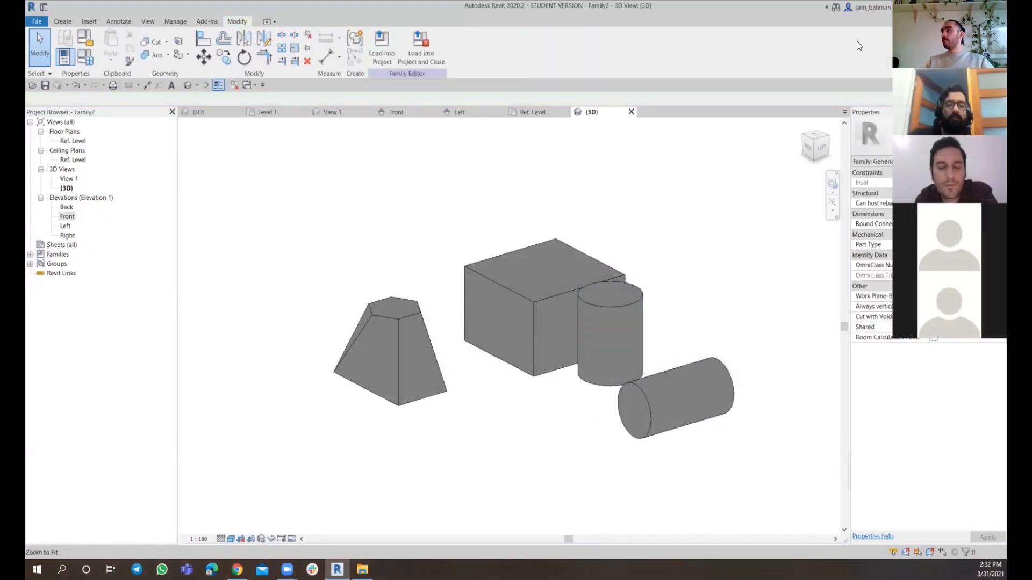
Step: Start a sweep and sketch a closed rectangular path about 1.3 m by 1.2 m beside the box in the Ref. Level plan
{"action": "left_click", "coordinate": [63, 21]}
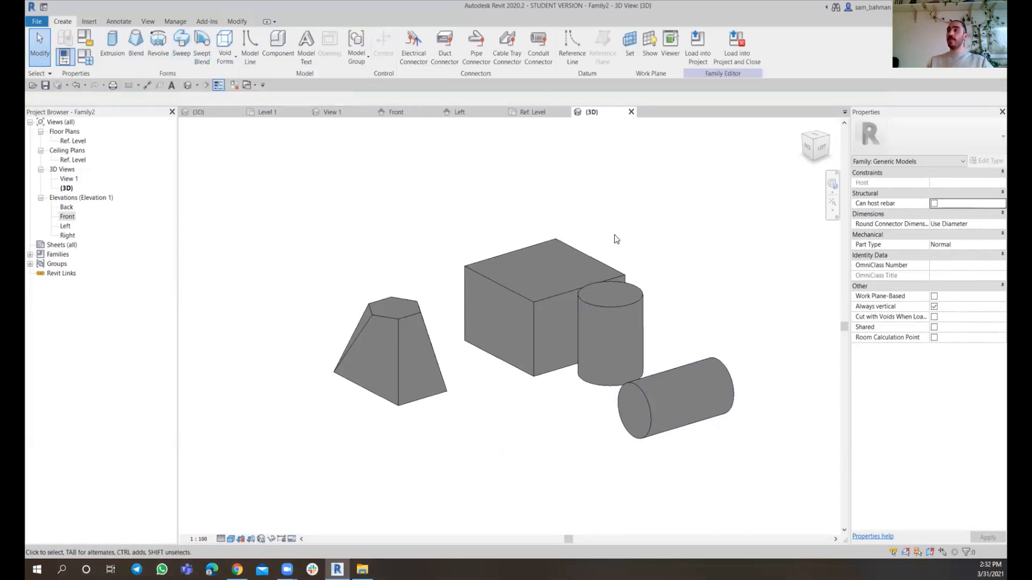
{"action": "middle_click_drag", "start_coordinate": [617, 239], "coordinate": [605, 369], "text": "shift"}
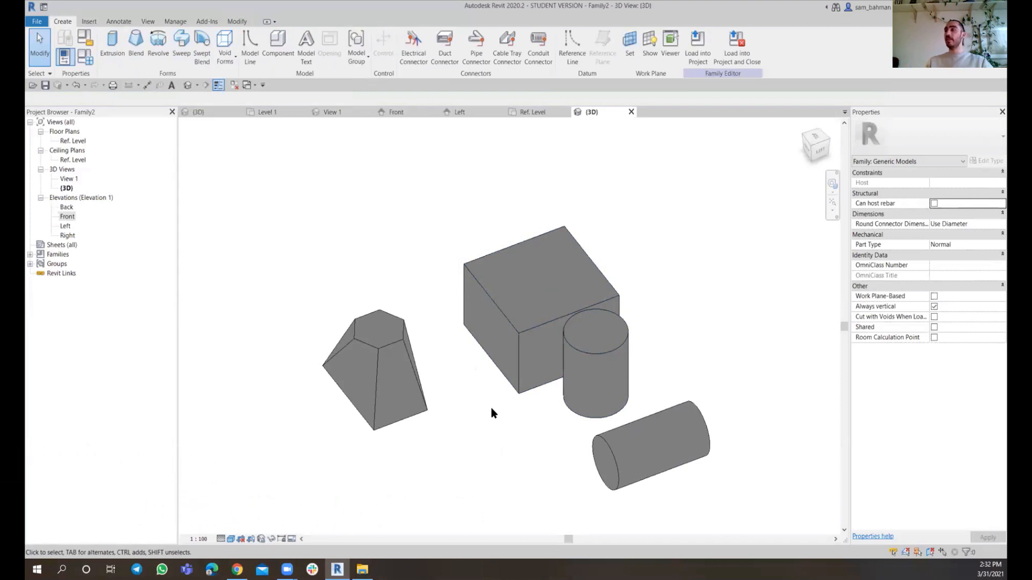
{"action": "middle_click_drag", "start_coordinate": [507, 440], "coordinate": [450, 349], "text": "shift"}
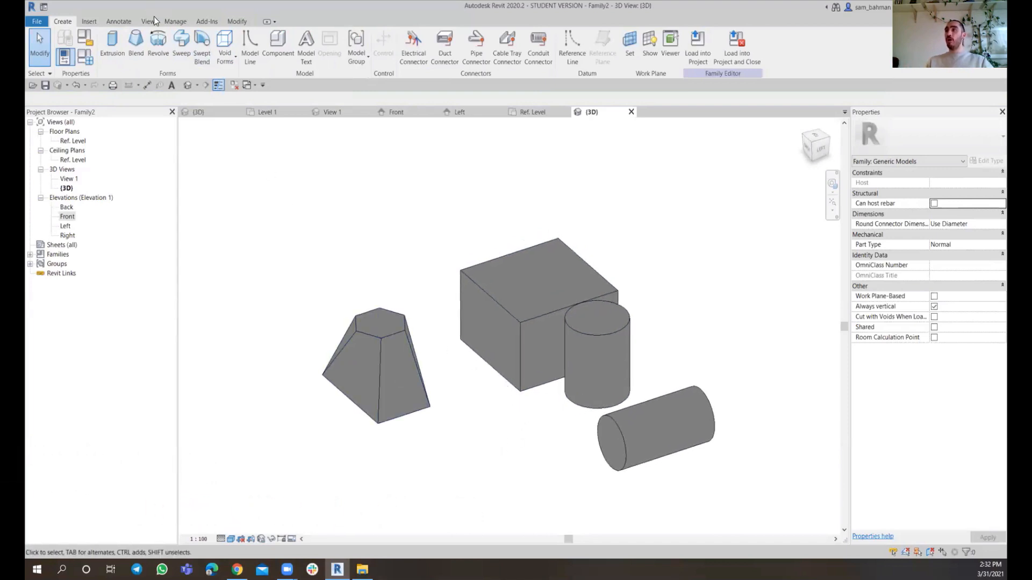
{"action": "left_click", "coordinate": [183, 52]}
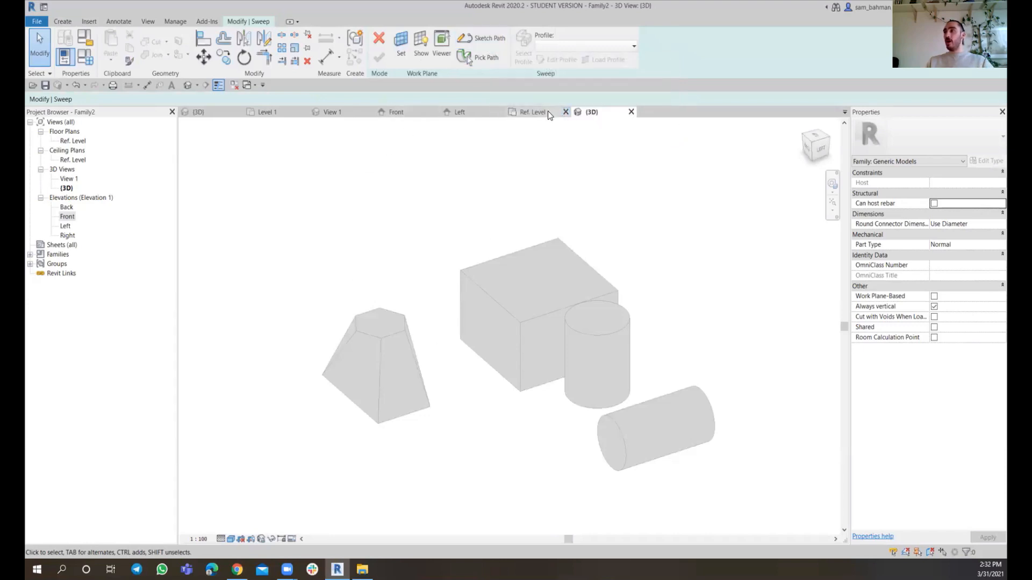
{"action": "left_click", "coordinate": [537, 112]}
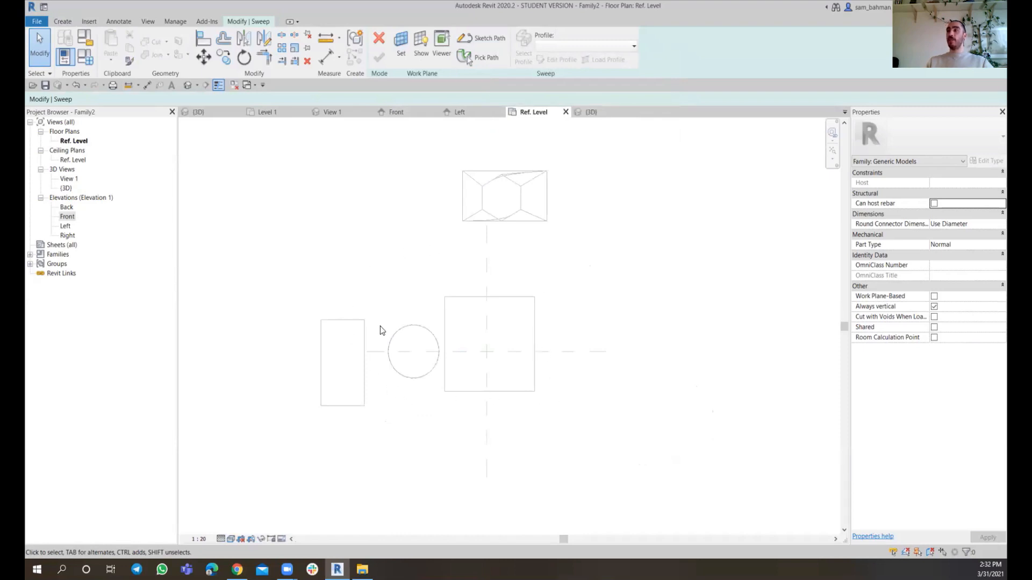
{"action": "left_click", "coordinate": [484, 38]}
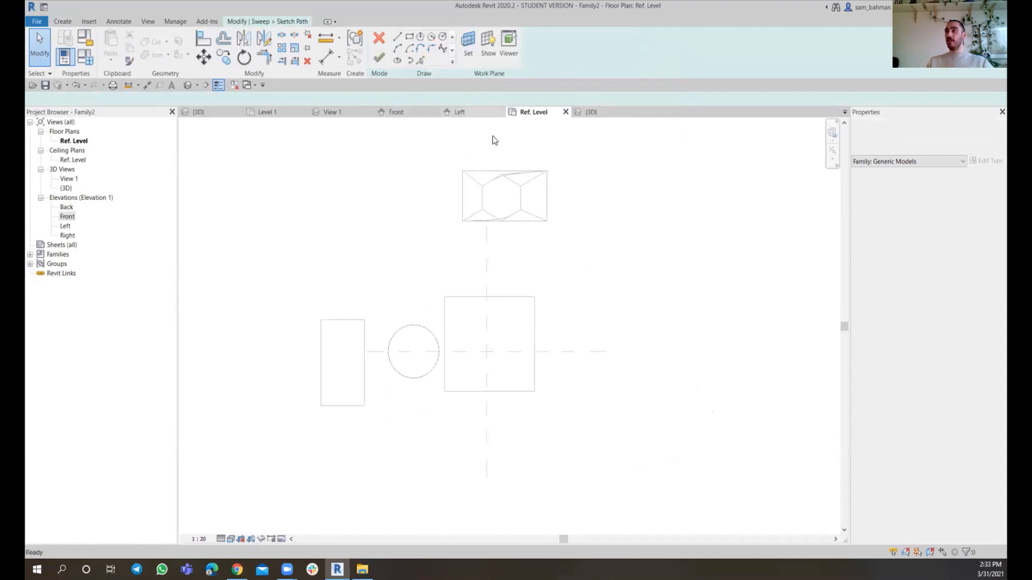
{"action": "left_click", "coordinate": [409, 36]}
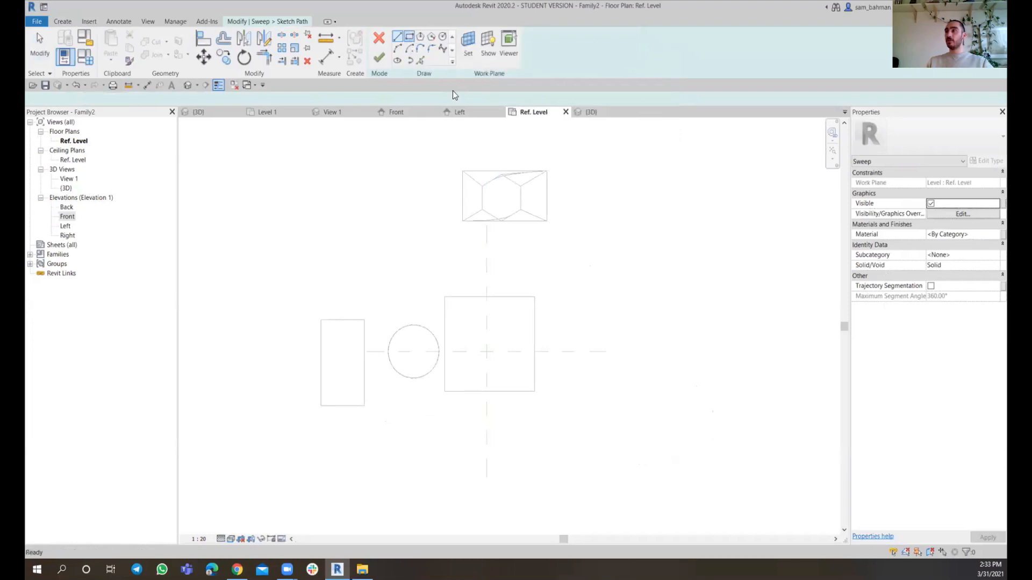
{"action": "middle_click_drag", "start_coordinate": [545, 285], "coordinate": [472, 276]}
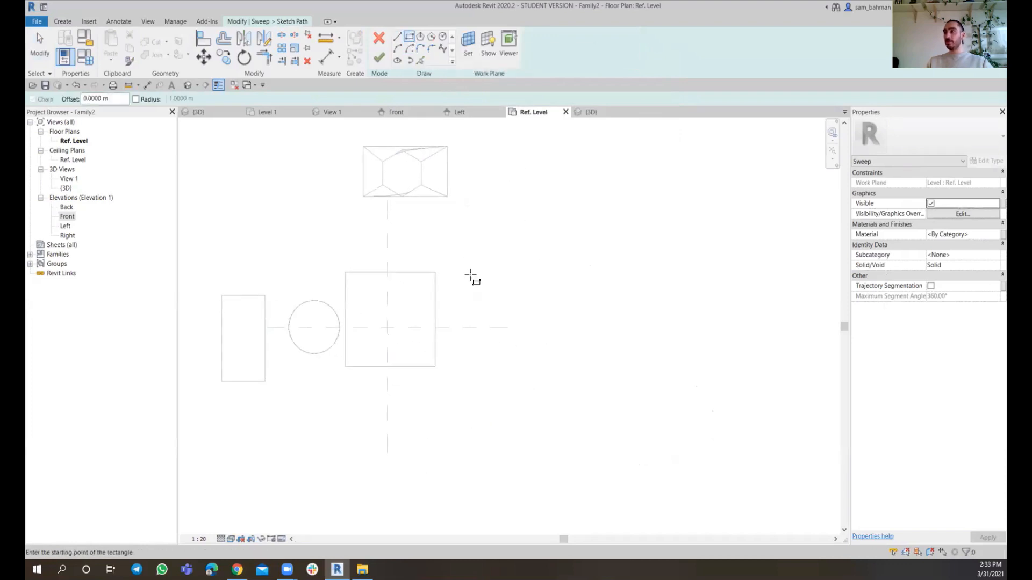
{"action": "left_click", "coordinate": [453, 230]}
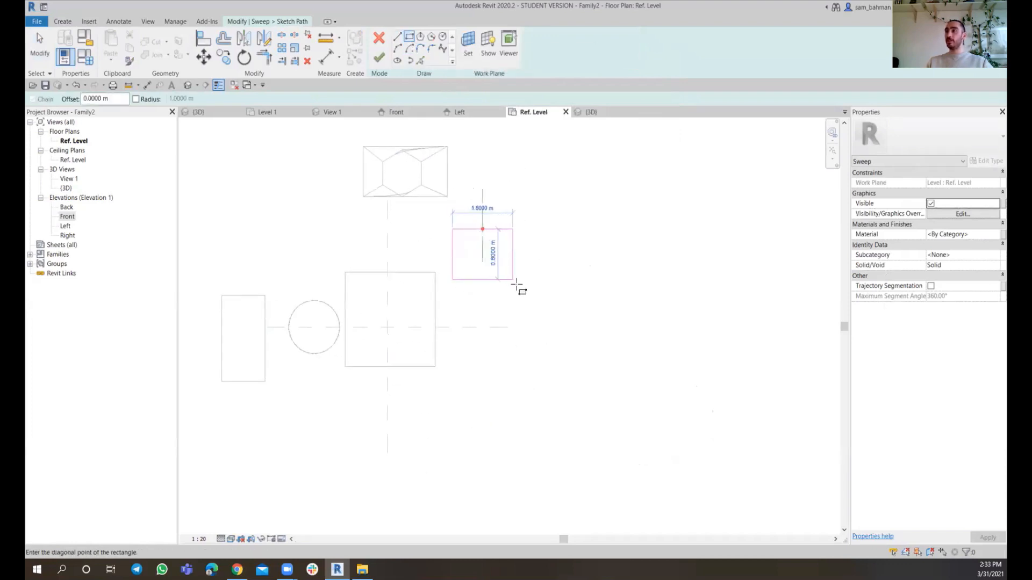
{"action": "left_click", "coordinate": [531, 304]}
{"action": "scroll", "coordinate": [484, 231], "scroll_direction": "up", "scroll_amount": 4}
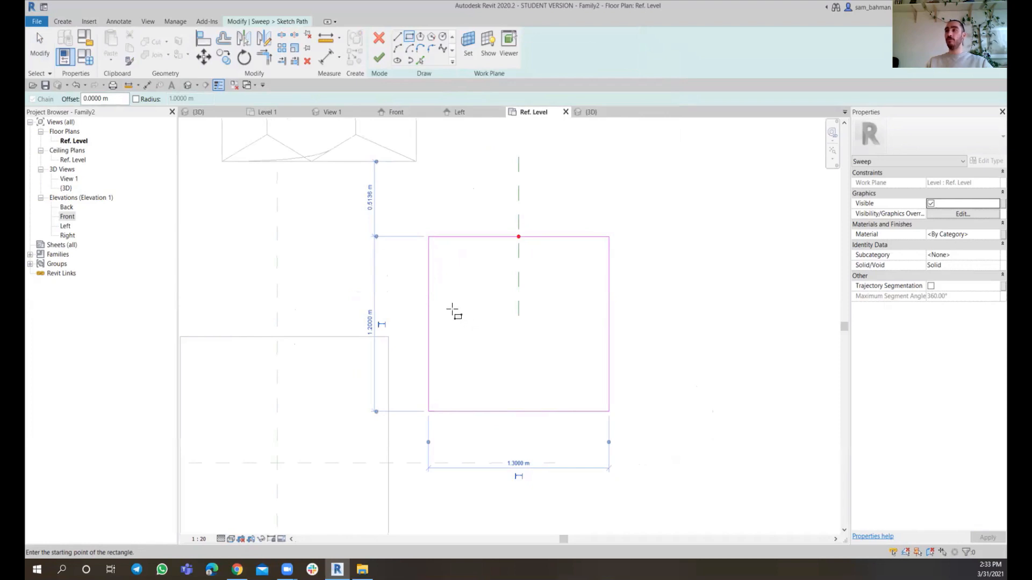
{"action": "left_click", "coordinate": [379, 57]}
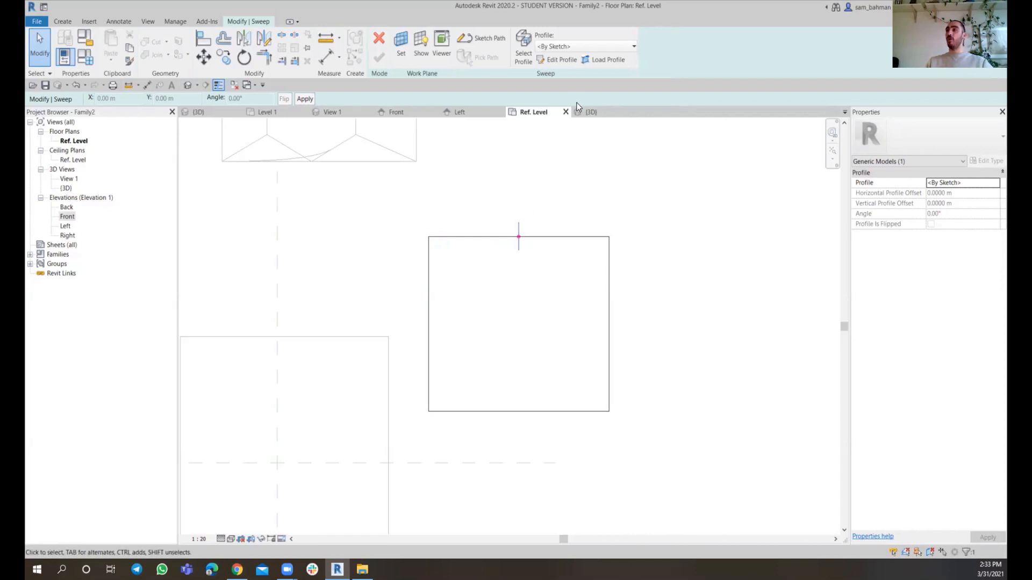
Step: In the 3D view, sketch a small circular profile centred on the path's profile point and finish the sweep
{"action": "left_click", "coordinate": [589, 111]}
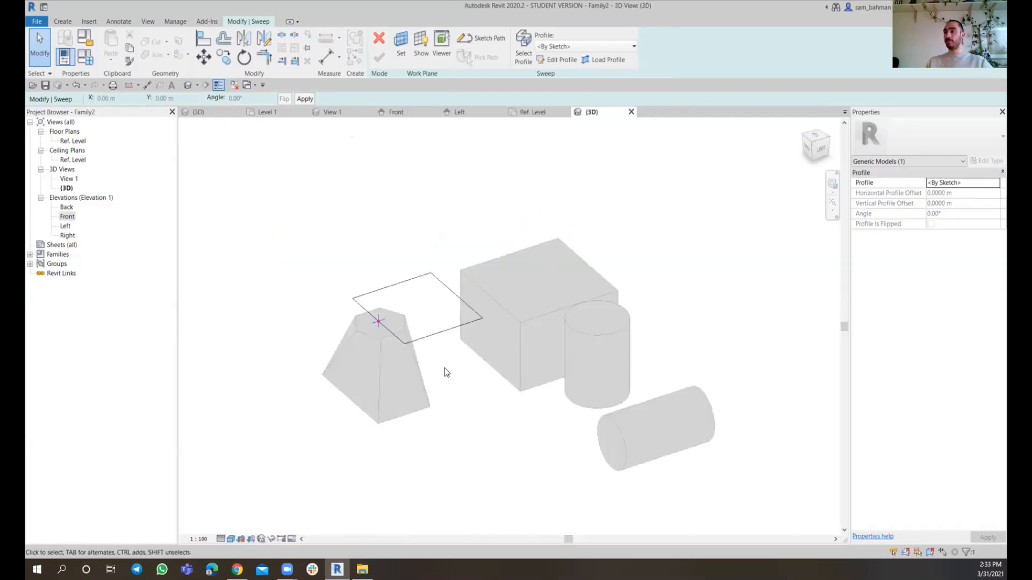
{"action": "scroll", "coordinate": [387, 326], "scroll_direction": "up", "scroll_amount": 5}
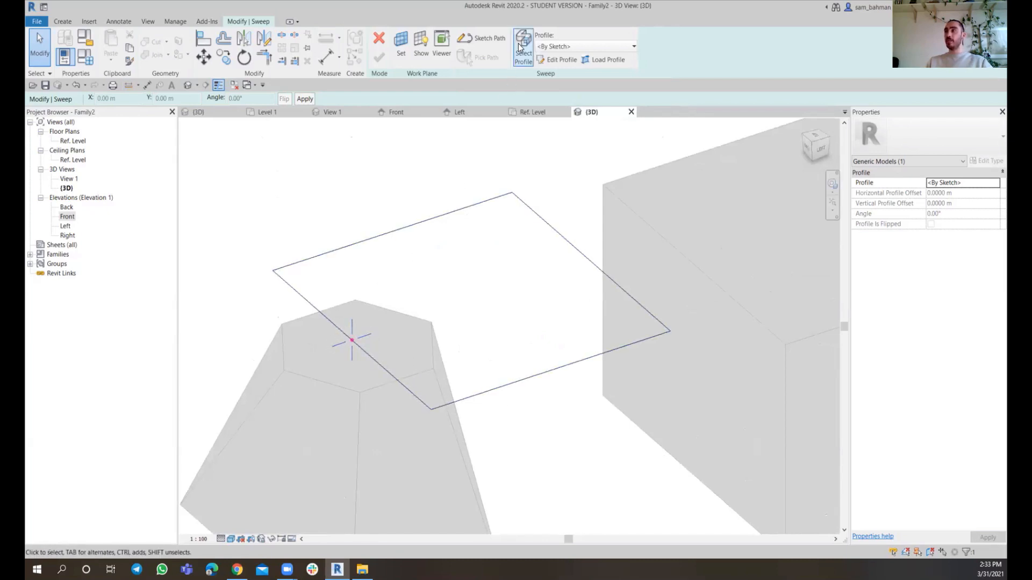
{"action": "left_click", "coordinate": [554, 60]}
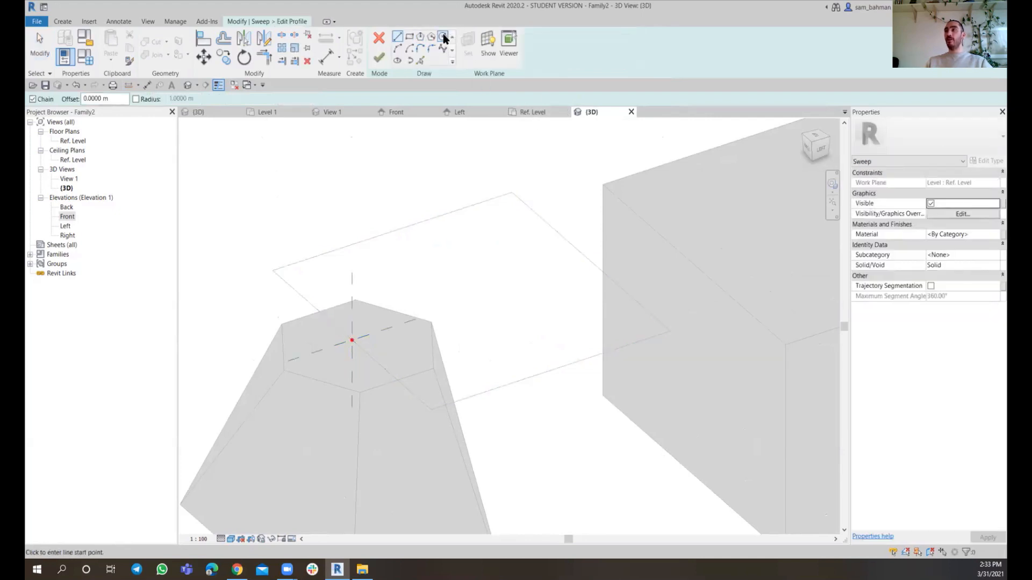
{"action": "left_click", "coordinate": [442, 37]}
{"action": "scroll", "coordinate": [352, 338], "scroll_direction": "up", "scroll_amount": 3}
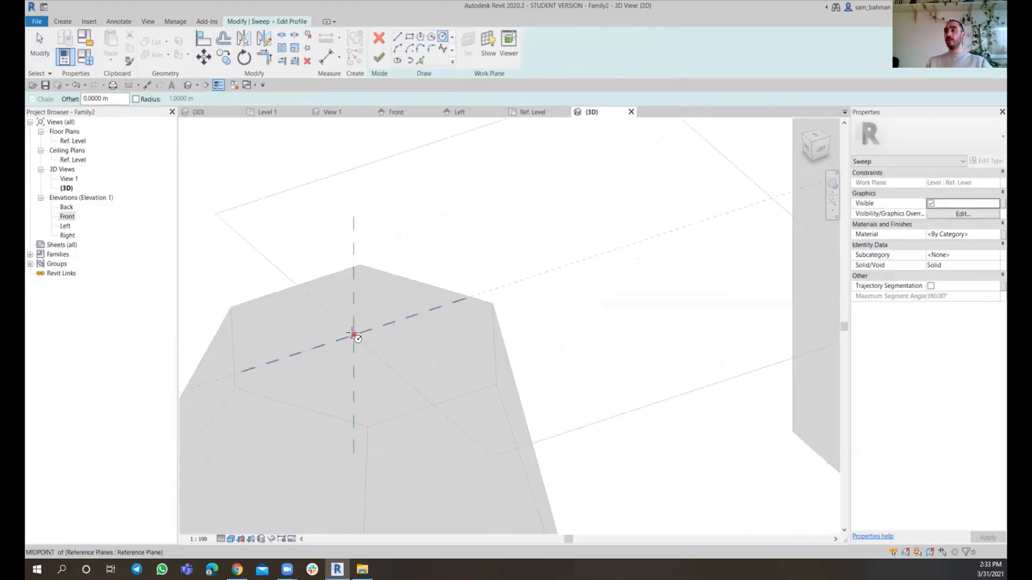
{"action": "left_click", "coordinate": [353, 335]}
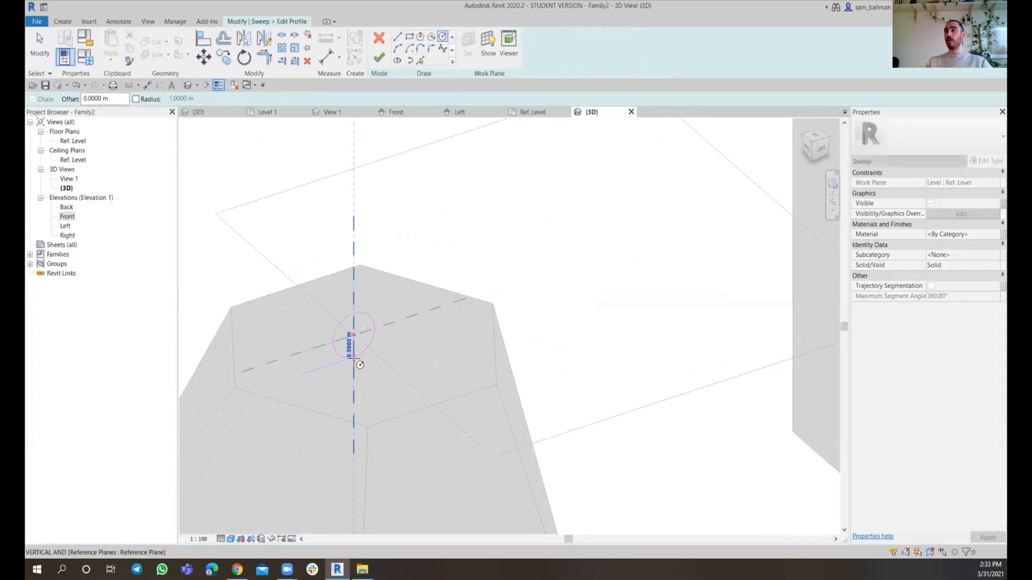
{"action": "left_click", "coordinate": [355, 359]}
{"action": "middle_click_drag", "start_coordinate": [461, 223], "coordinate": [458, 323], "text": "shift"}
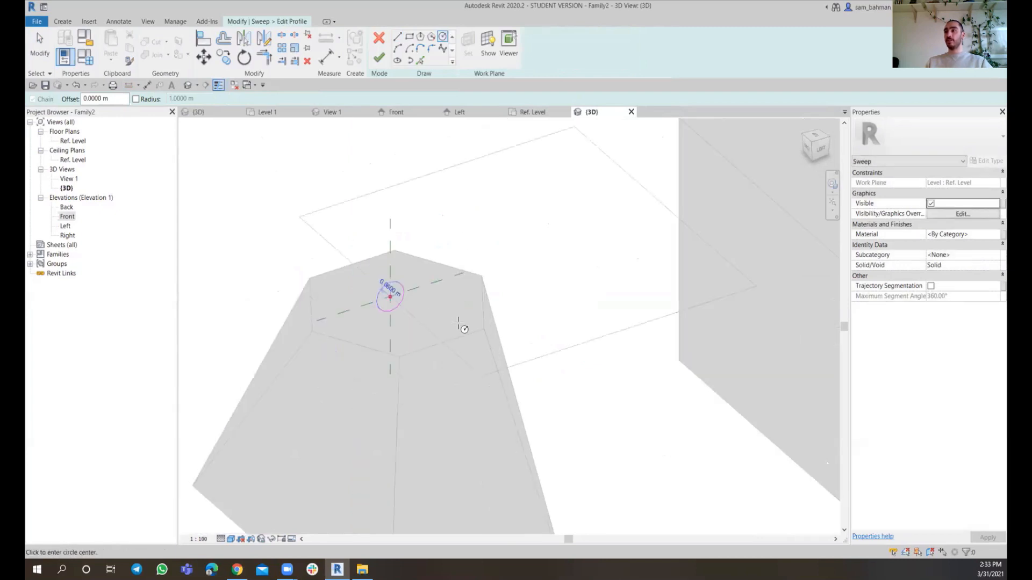
{"action": "scroll", "coordinate": [458, 323], "scroll_direction": "up", "scroll_amount": 1}
{"action": "middle_click_drag", "start_coordinate": [413, 296], "coordinate": [414, 313]}
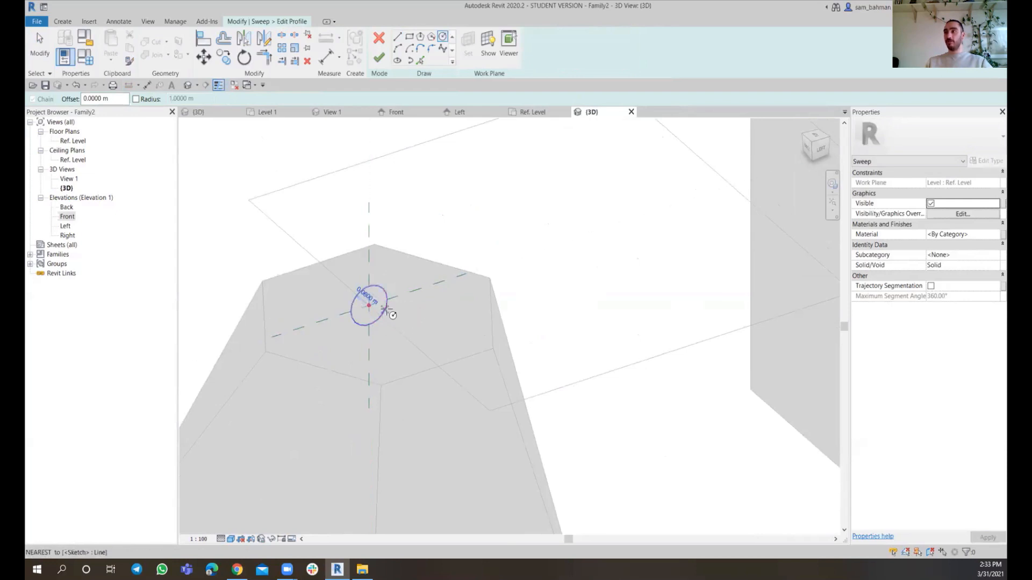
{"action": "scroll", "coordinate": [386, 310], "scroll_direction": "down", "scroll_amount": 3}
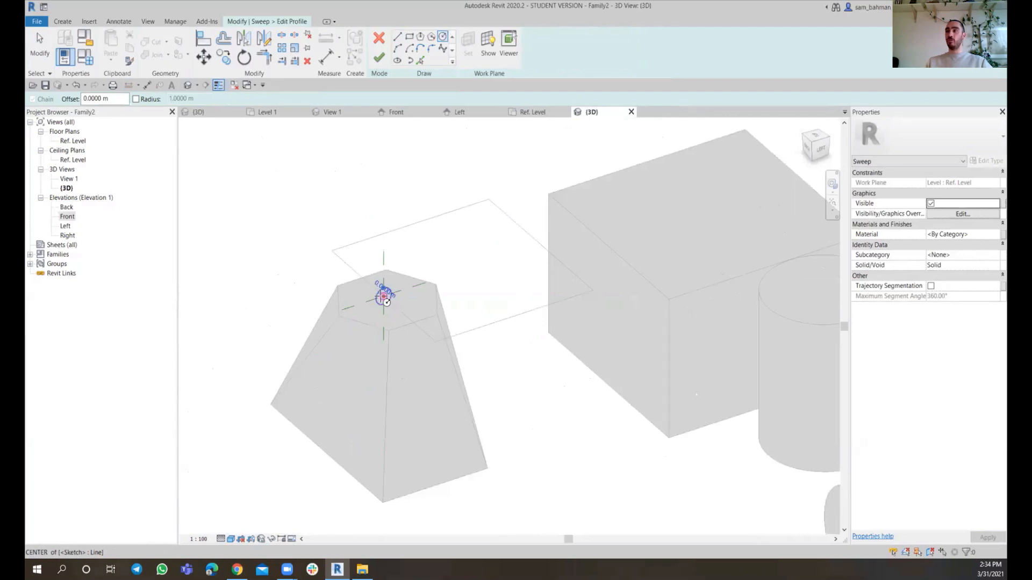
{"action": "left_click", "coordinate": [378, 57]}
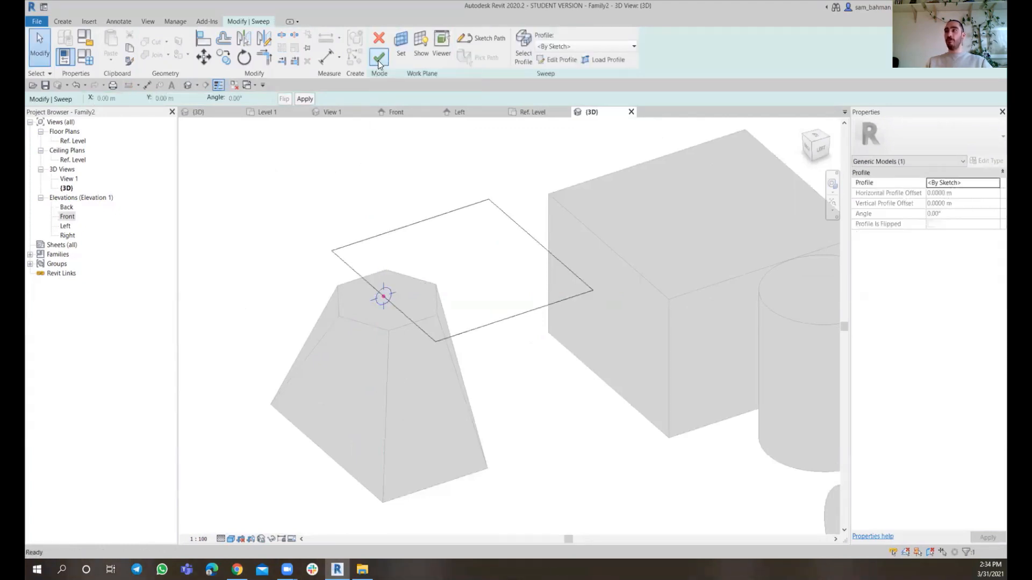
{"action": "left_click", "coordinate": [379, 57]}
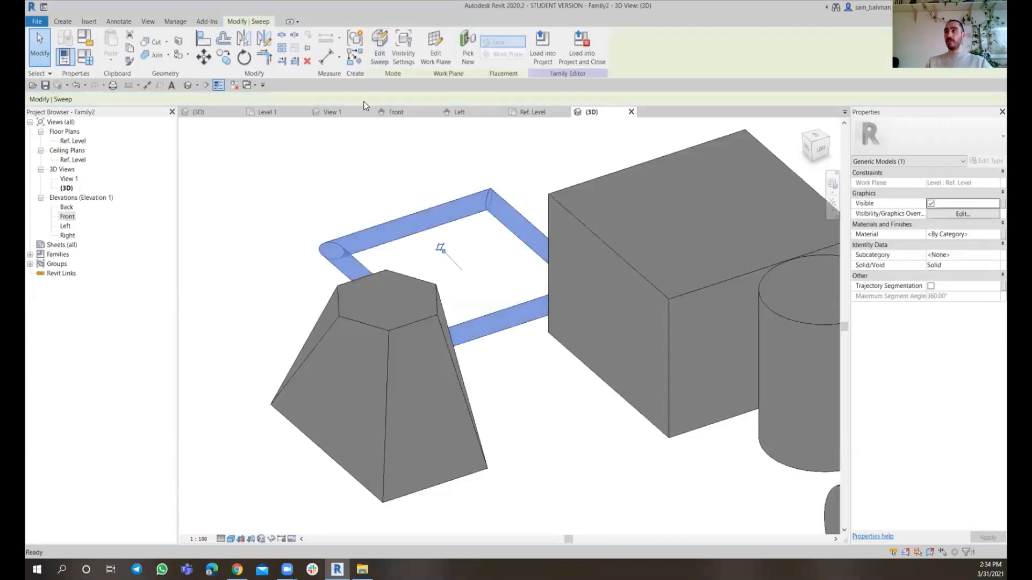
Step: Examine the finished rectangular sweep and its corners from several sides, alongside the other solids
{"action": "middle_click_drag", "start_coordinate": [457, 258], "coordinate": [534, 341], "text": "shift"}
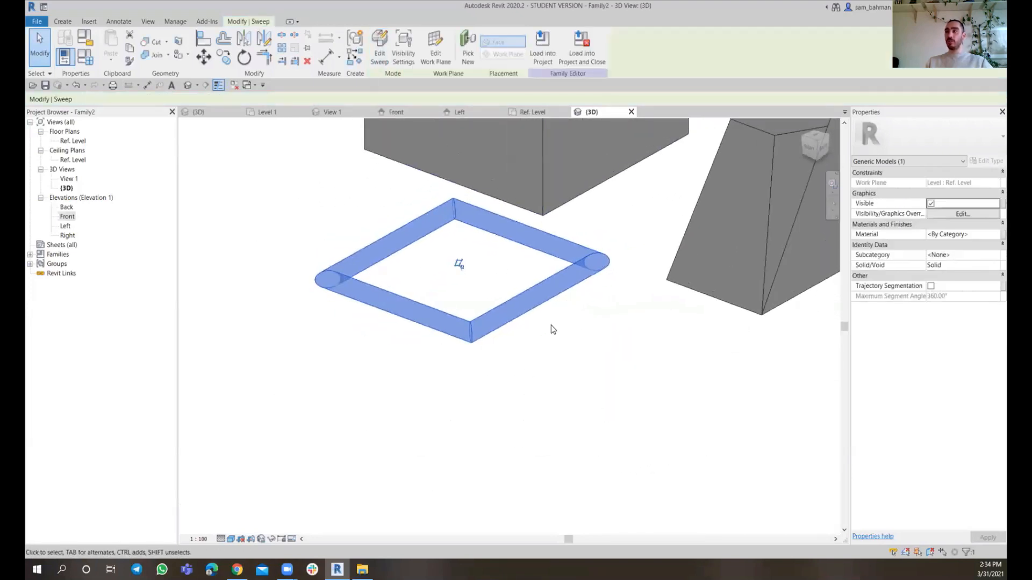
{"action": "left_click", "coordinate": [552, 329]}
{"action": "mouse_move", "coordinate": [608, 343]}
{"action": "middle_mouse_down", "text": "shift"}
{"action": "mouse_move", "coordinate": [601, 371]}
{"action": "mouse_move", "coordinate": [613, 353]}
{"action": "middle_mouse_up", "text": "shift"}
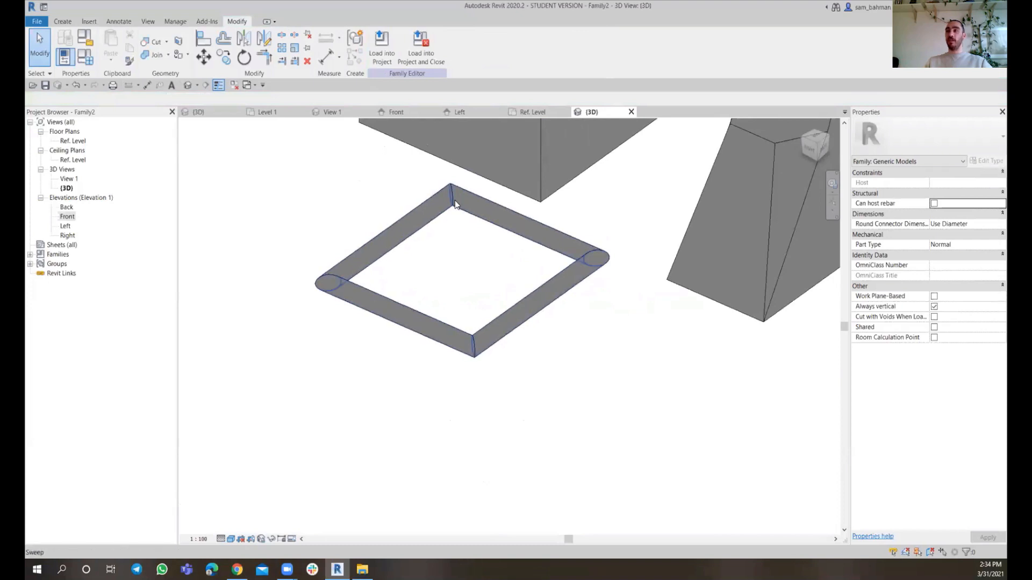
{"action": "middle_click_drag", "start_coordinate": [527, 370], "coordinate": [442, 344], "text": "shift"}
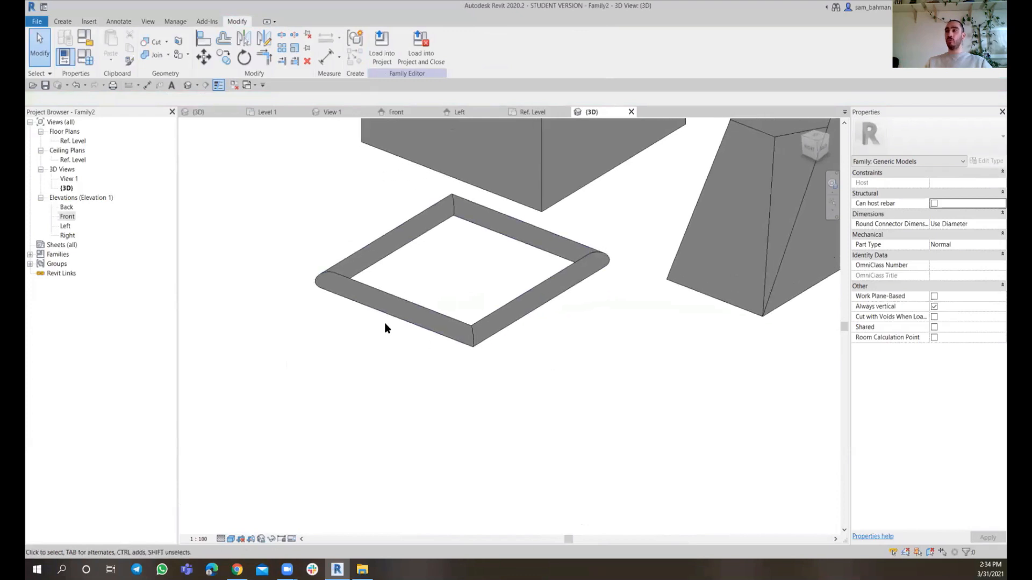
{"action": "middle_click_drag", "start_coordinate": [447, 236], "coordinate": [655, 371], "text": "shift"}
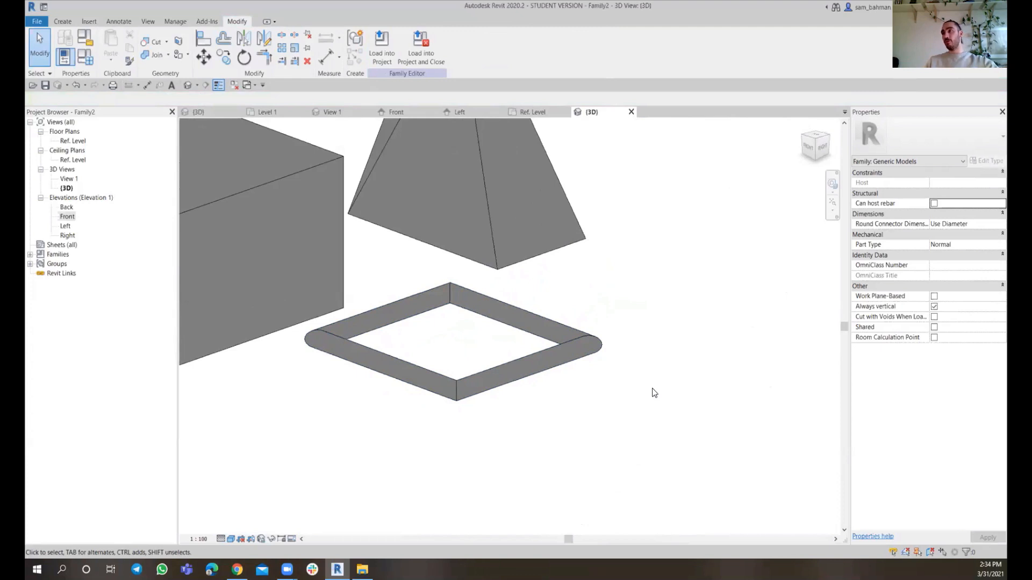
{"action": "scroll", "coordinate": [604, 308], "scroll_direction": "down", "scroll_amount": 2}
{"action": "middle_click_drag", "start_coordinate": [604, 308], "coordinate": [637, 398], "text": "shift"}
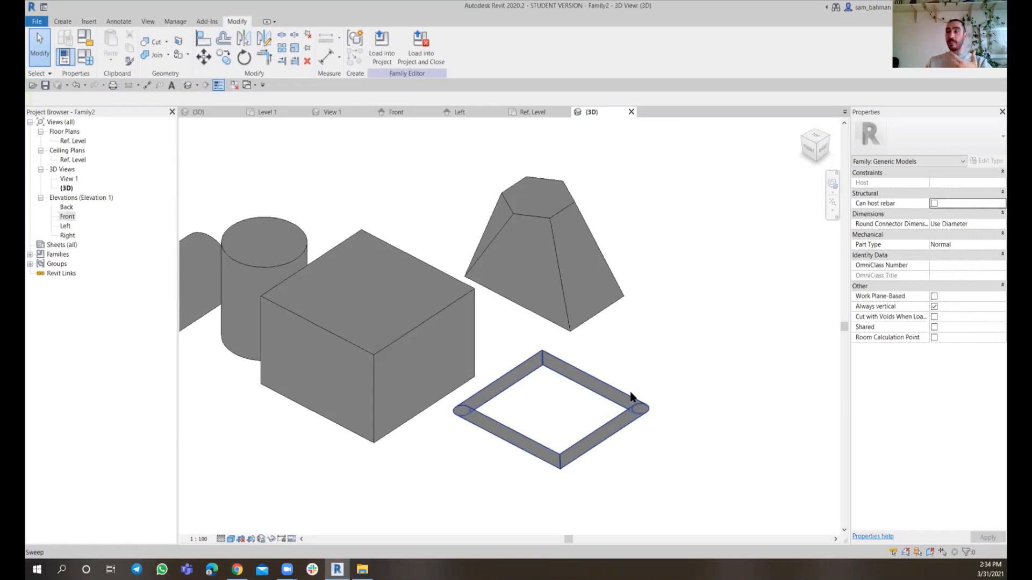
{"action": "scroll", "coordinate": [646, 334], "scroll_direction": "down", "scroll_amount": 1}
{"action": "middle_click_drag", "start_coordinate": [654, 351], "coordinate": [688, 374]}
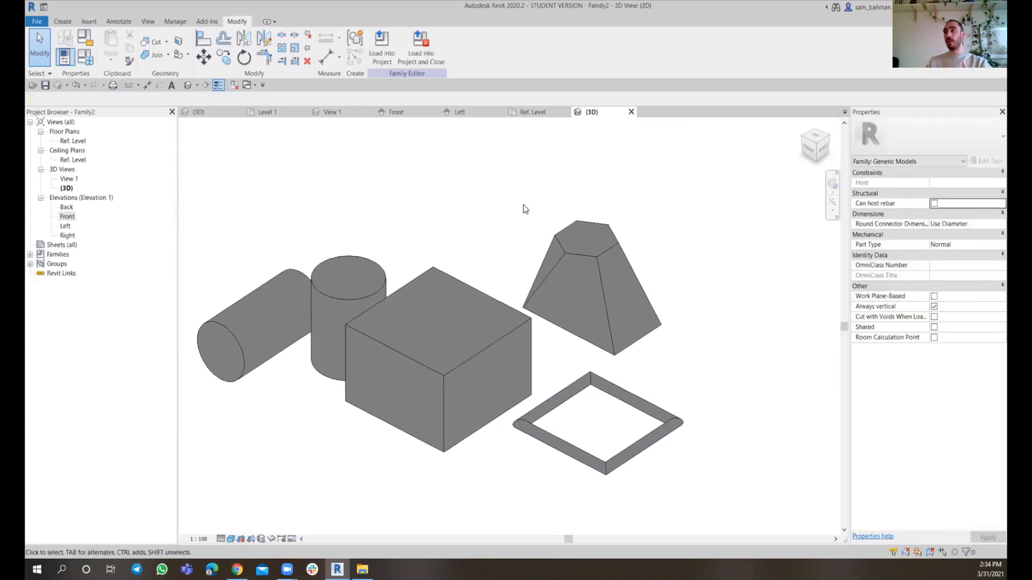
Step: Set the work plane with the Pick a plane option on the box's top face and display it
{"action": "left_click", "coordinate": [68, 25]}
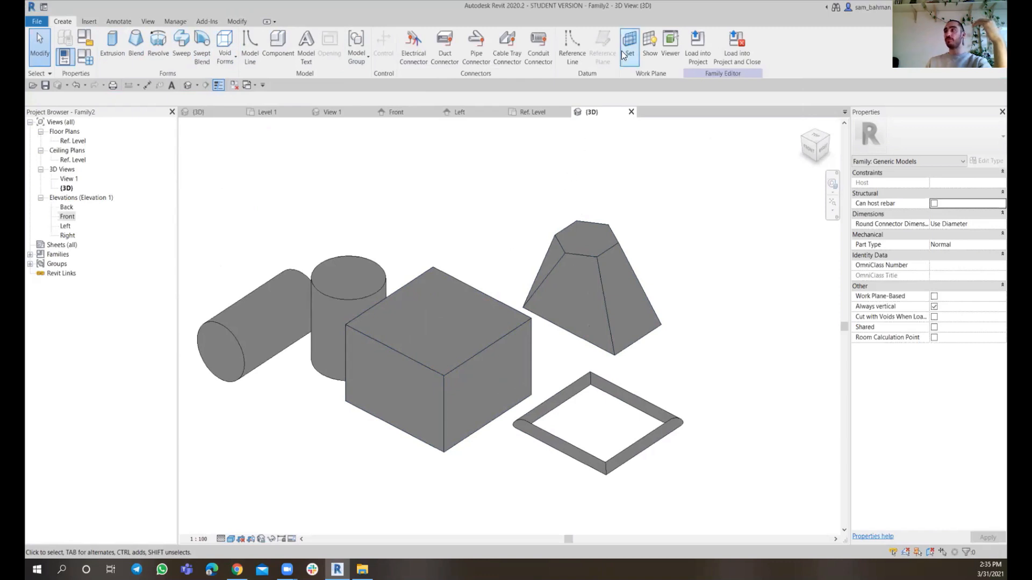
{"action": "left_click", "coordinate": [629, 39]}
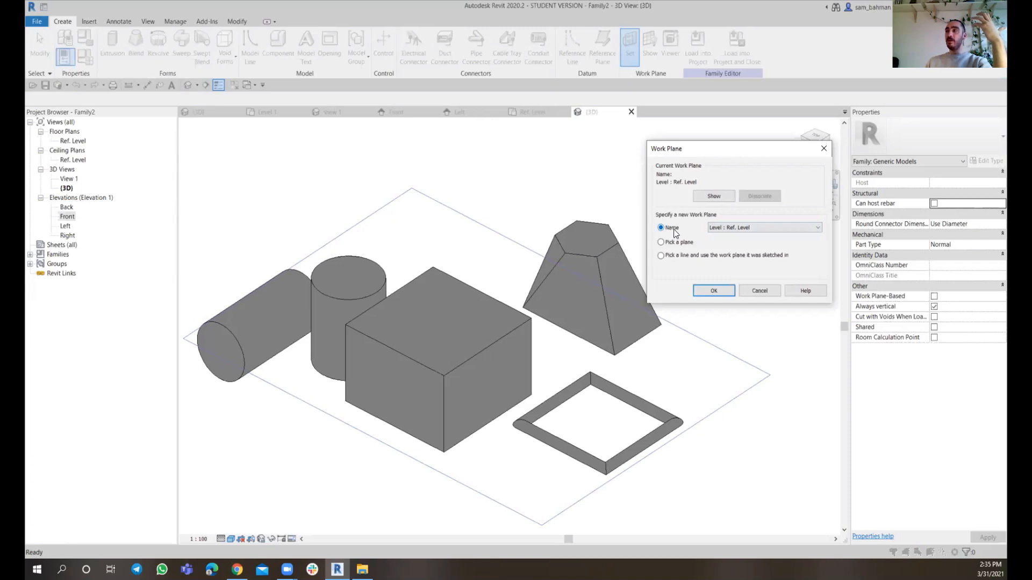
{"action": "left_click", "coordinate": [776, 231]}
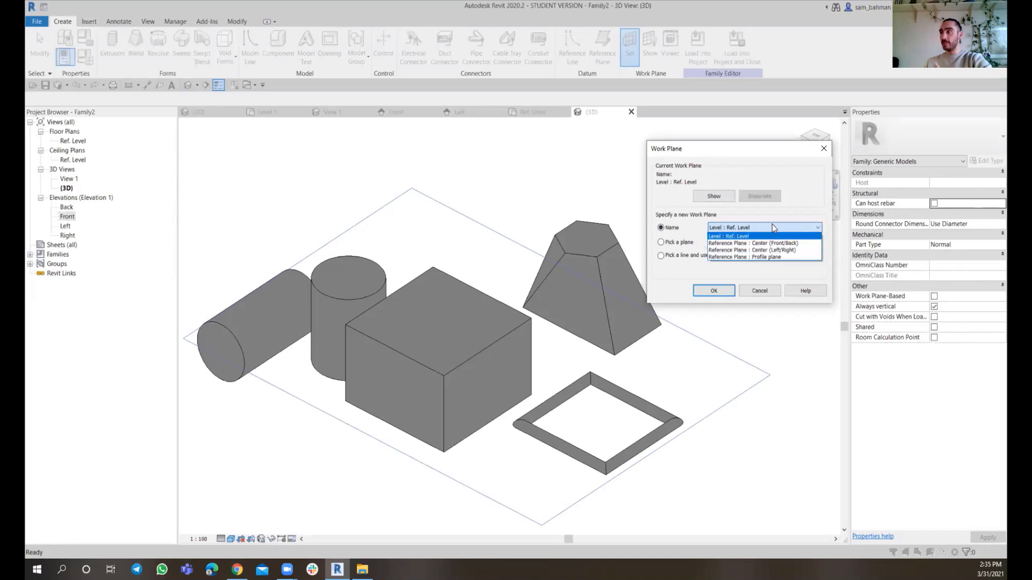
{"action": "left_click", "coordinate": [732, 229]}
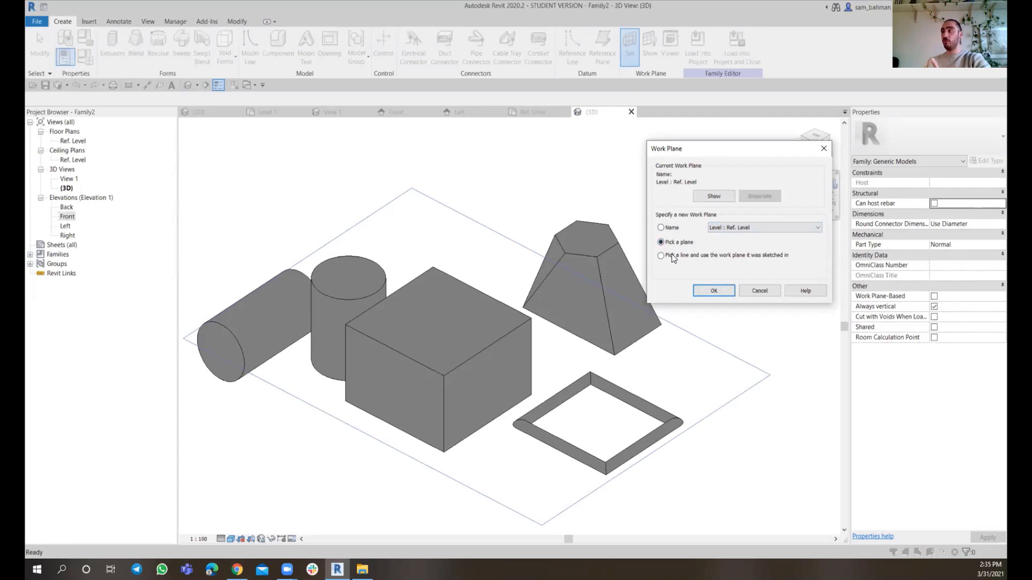
{"action": "left_click", "coordinate": [714, 291]}
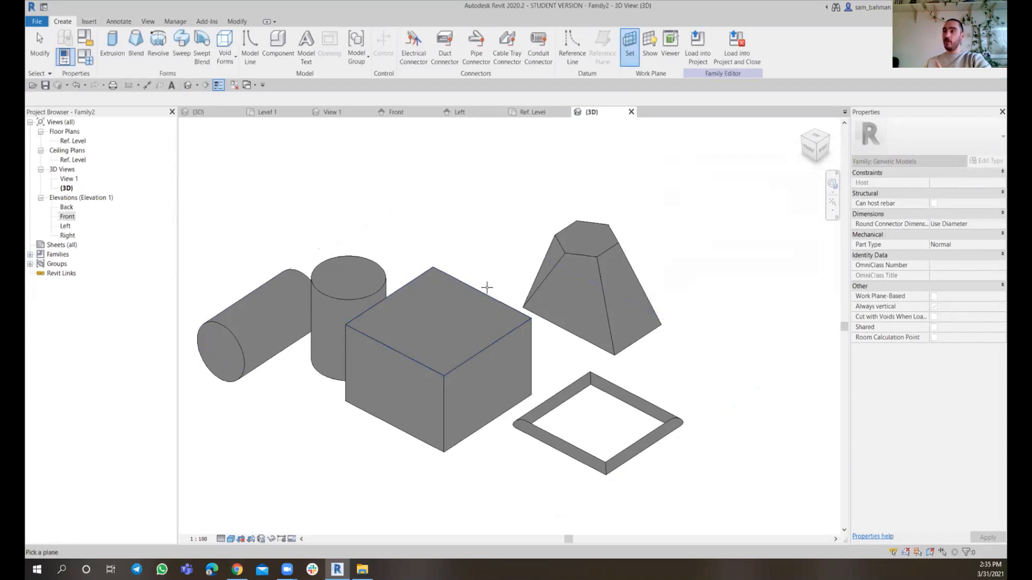
{"action": "left_click", "coordinate": [476, 351]}
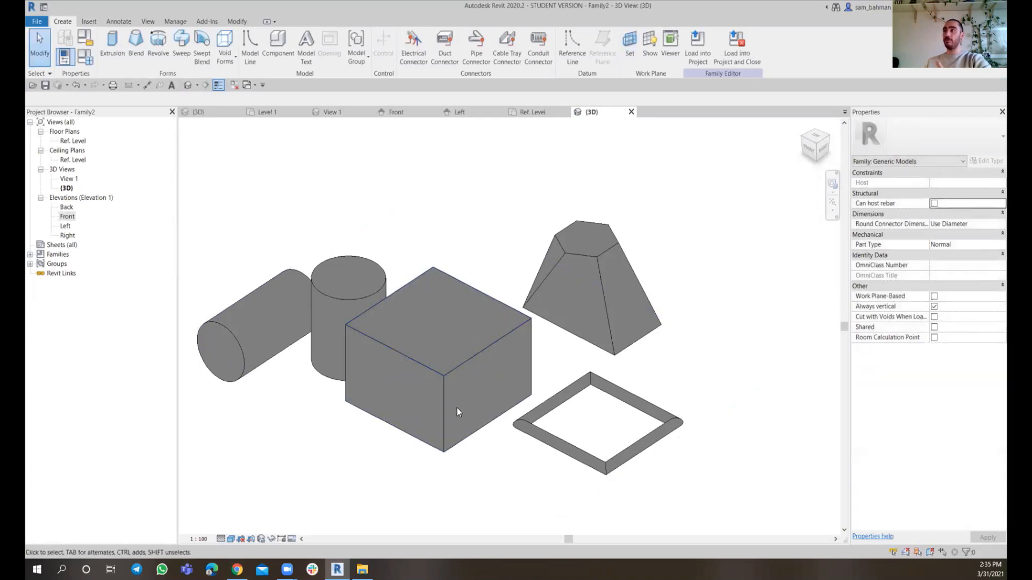
{"action": "left_click", "coordinate": [649, 50]}
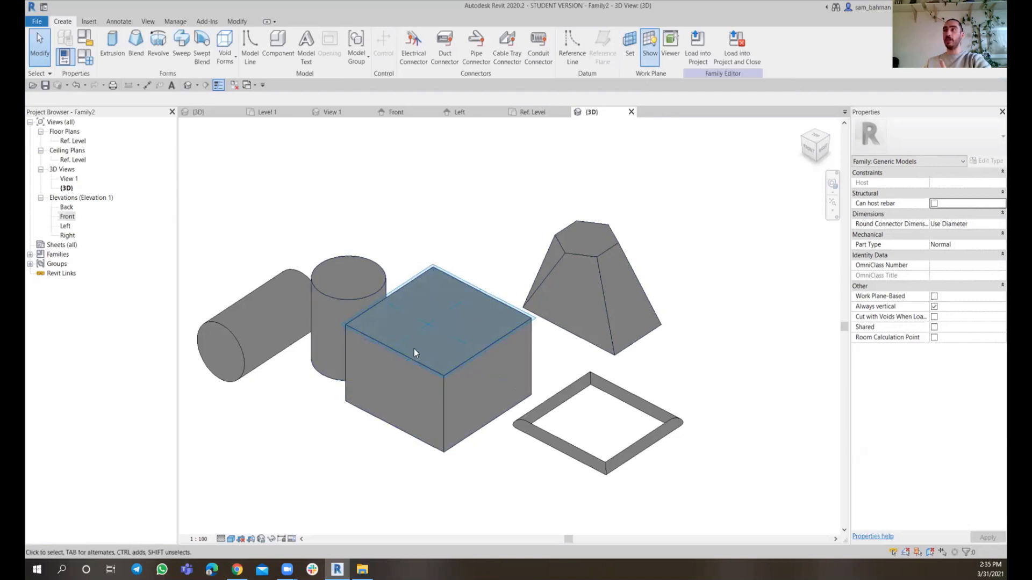
Step: Start a sweep and create its path by picking the box's four top edges with a 0.1 m outward offset, finishing the path
{"action": "left_click", "coordinate": [182, 46]}
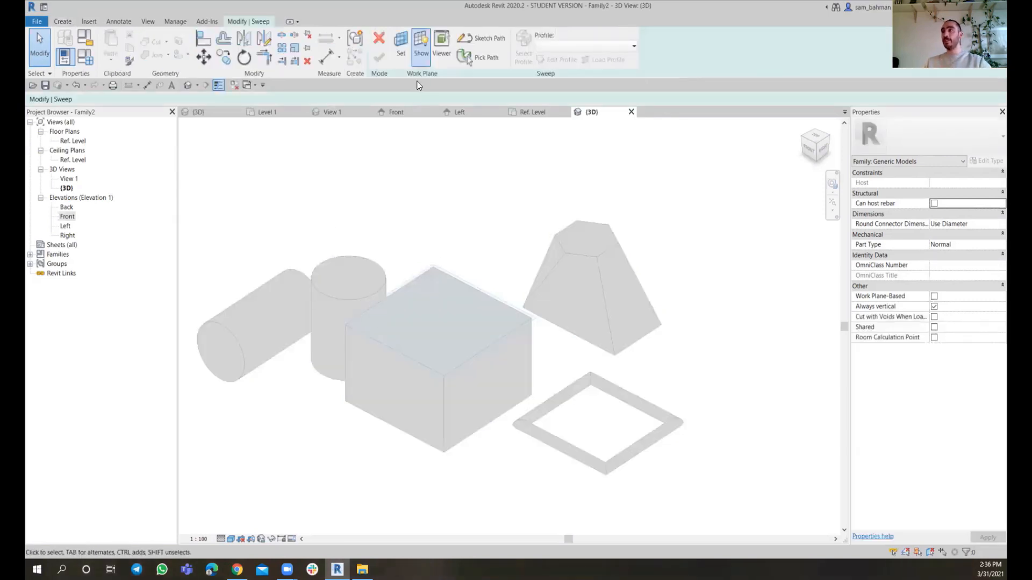
{"action": "left_click", "coordinate": [481, 38]}
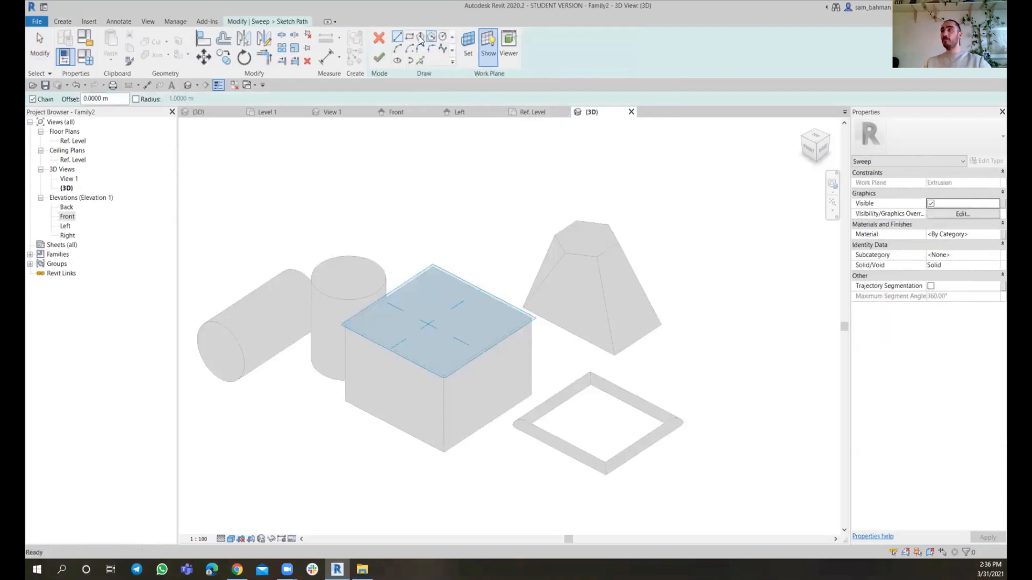
{"action": "left_click", "coordinate": [420, 60]}
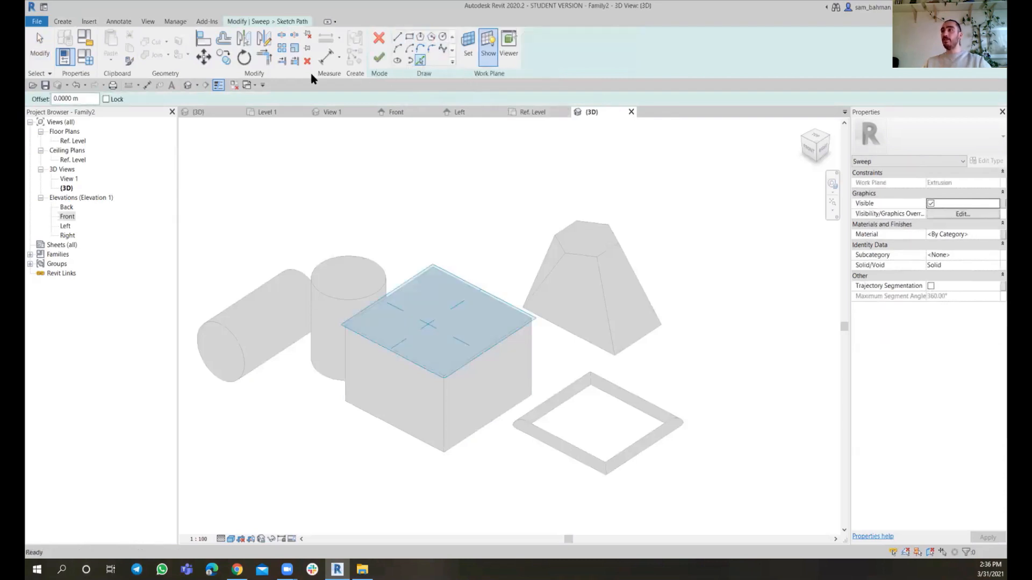
{"action": "left_click", "coordinate": [75, 98]}
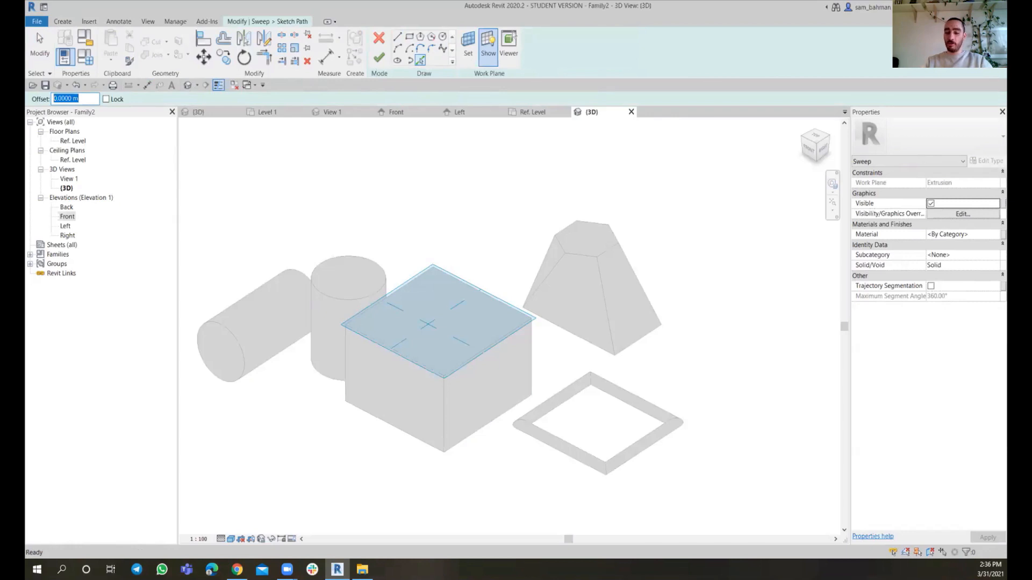
{"action": "key", "text": "BackSpace"}
{"action": "type", "text": ".10"}
{"action": "key", "text": "Return"}
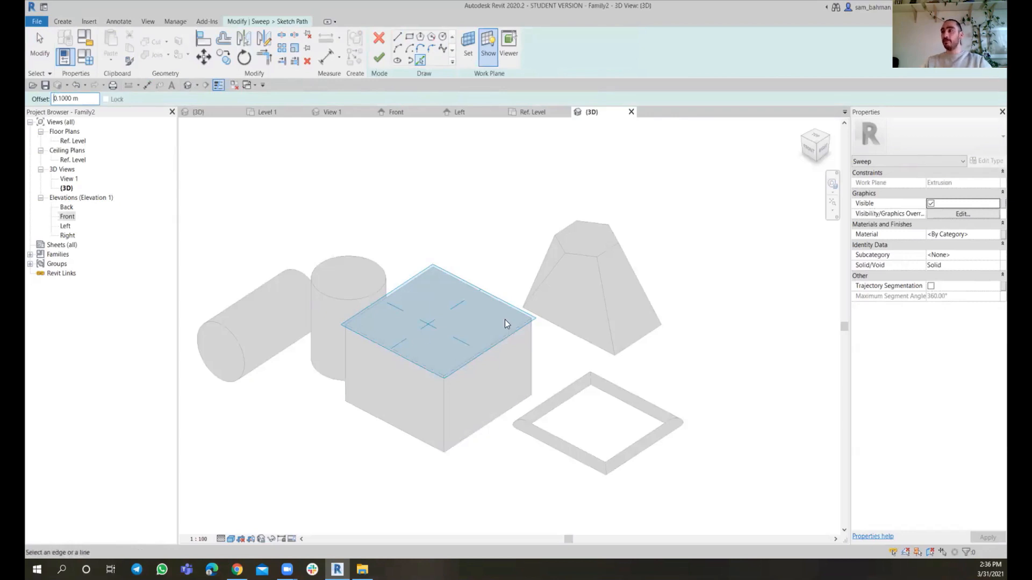
{"action": "left_click", "coordinate": [500, 305]}
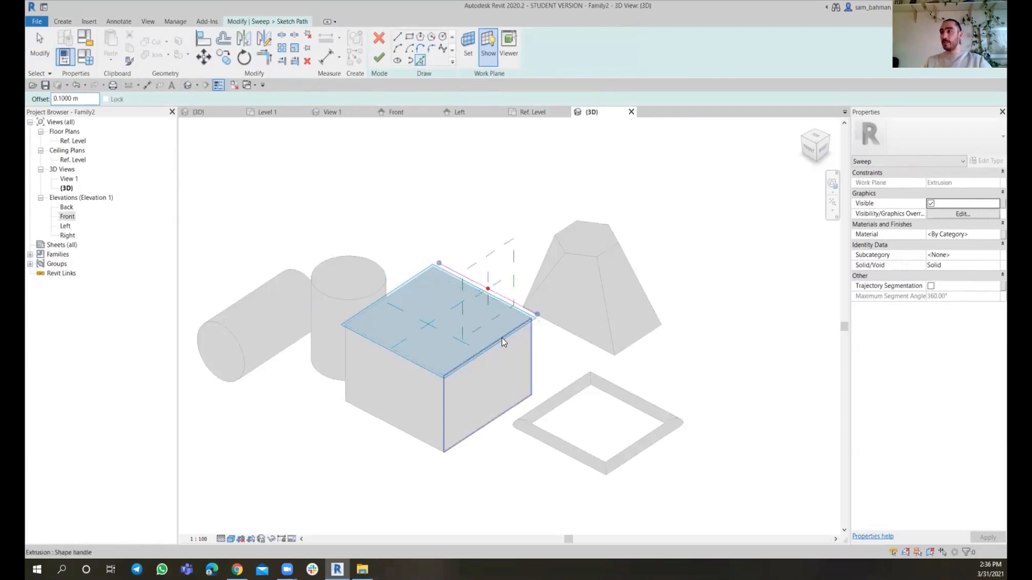
{"action": "left_click", "coordinate": [502, 336]}
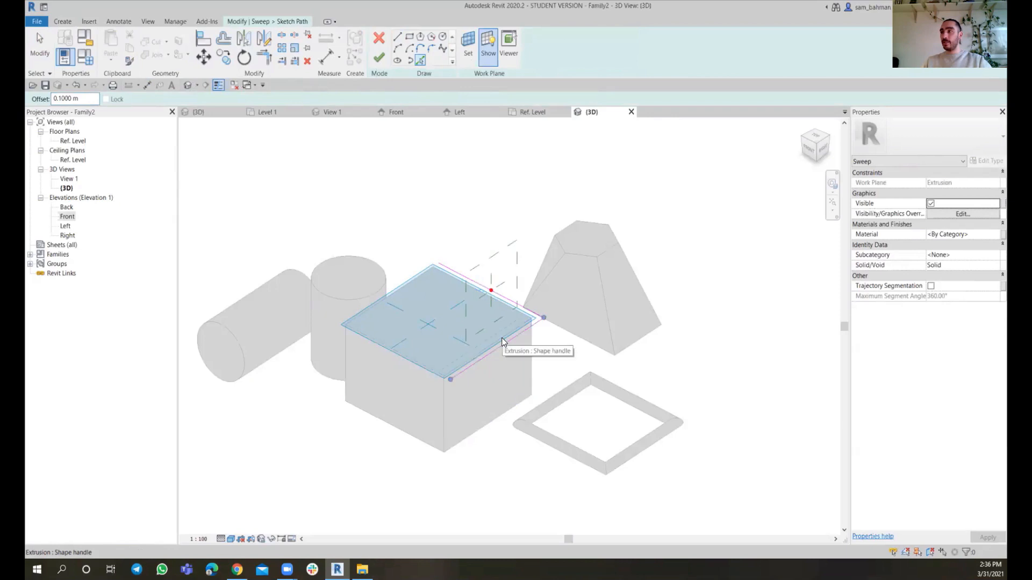
{"action": "left_click", "coordinate": [412, 366]}
{"action": "left_click", "coordinate": [379, 304]}
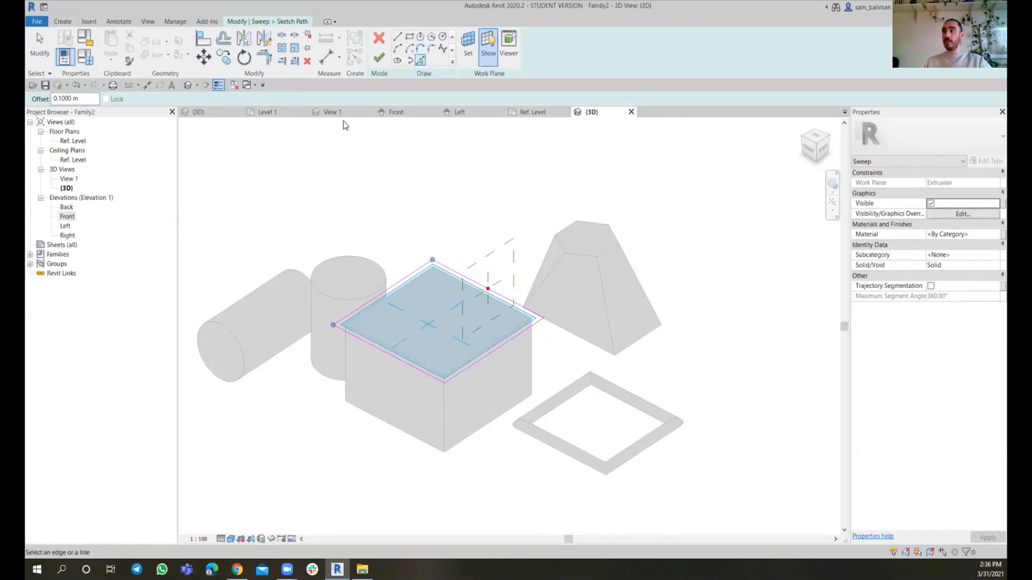
{"action": "left_click", "coordinate": [377, 57]}
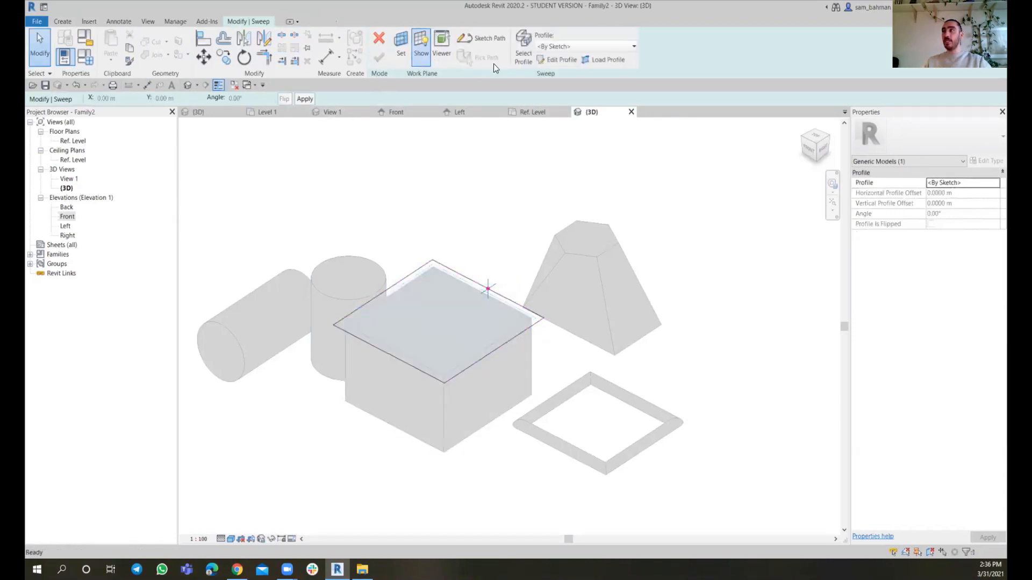
Step: Sketch a six-sided polygon profile with about 0.07 m sides, centred on the path's profile point, and finish the sweep around the box top
{"action": "left_click", "coordinate": [557, 60]}
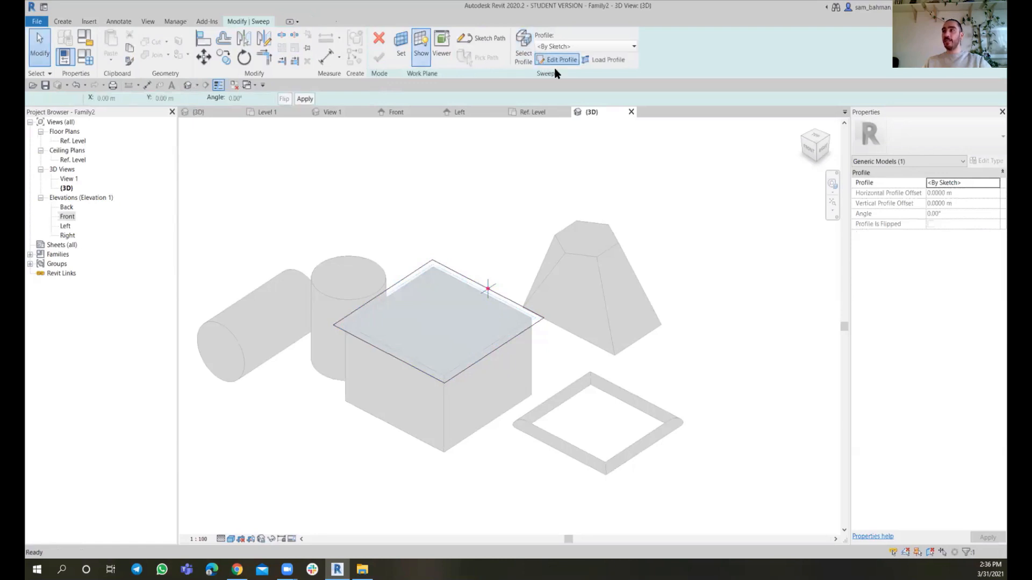
{"action": "scroll", "coordinate": [495, 306], "scroll_direction": "up", "scroll_amount": 5}
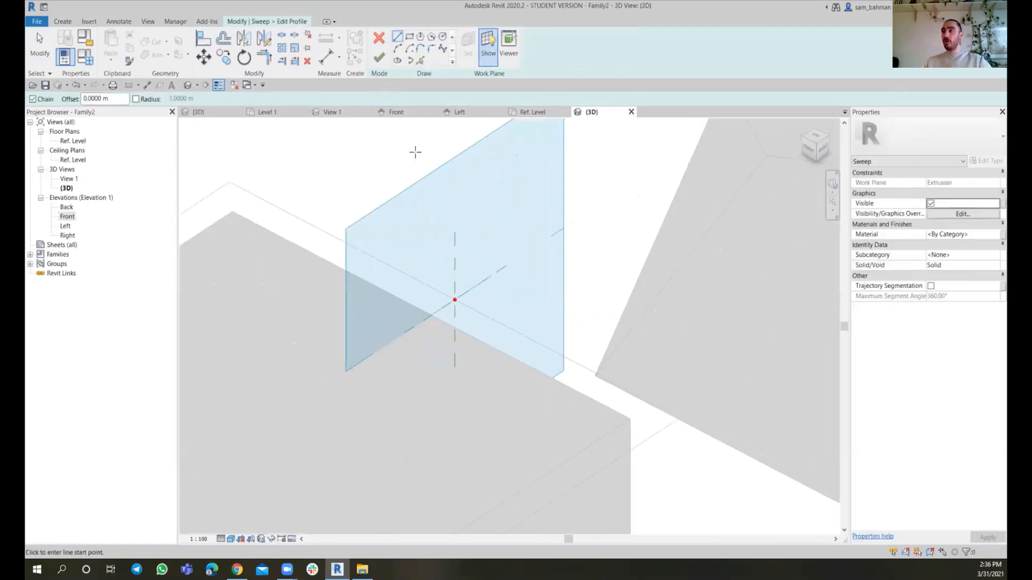
{"action": "left_click", "coordinate": [419, 36]}
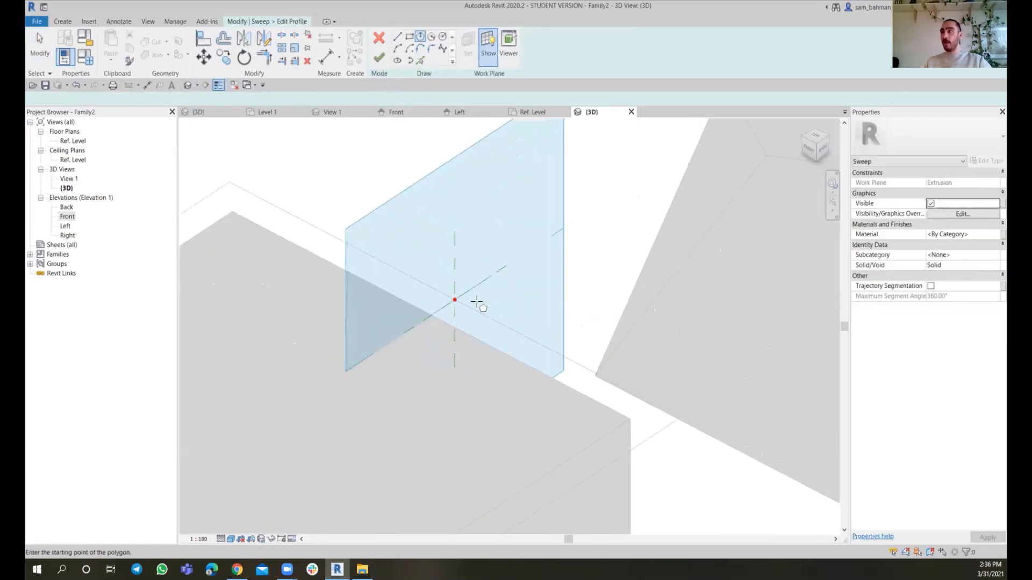
{"action": "left_click", "coordinate": [455, 300]}
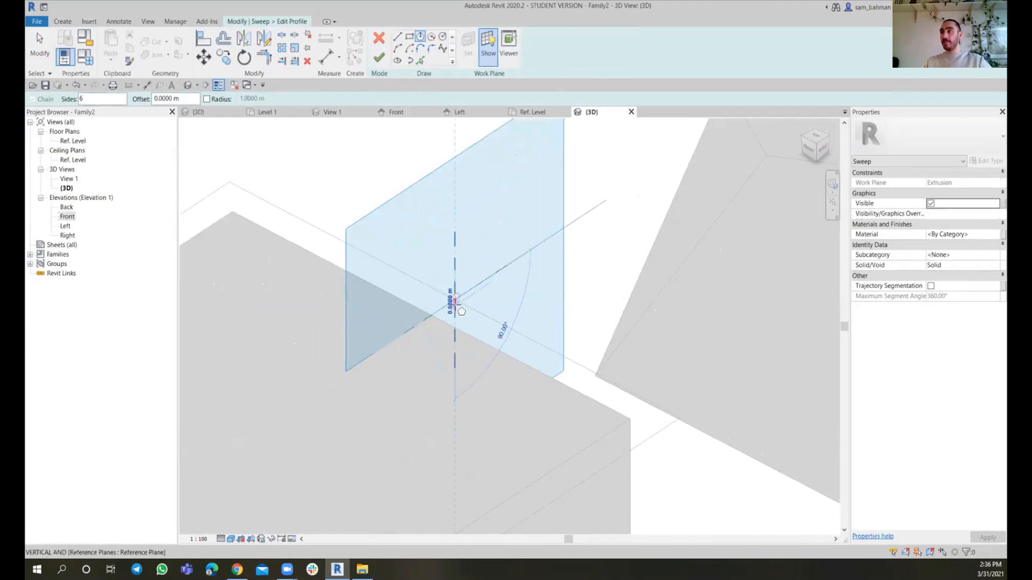
{"action": "left_click", "coordinate": [455, 310]}
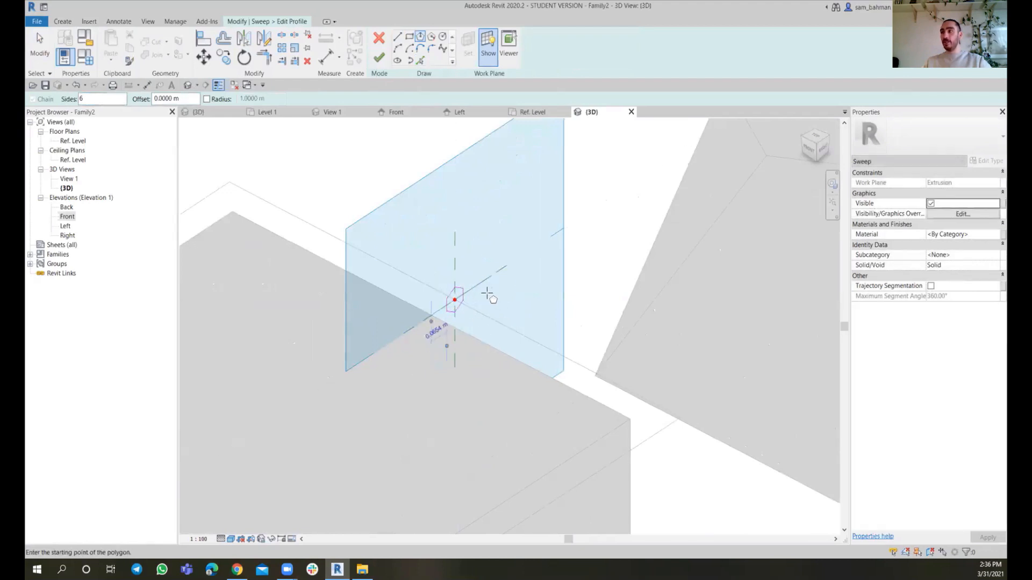
{"action": "left_click", "coordinate": [379, 57]}
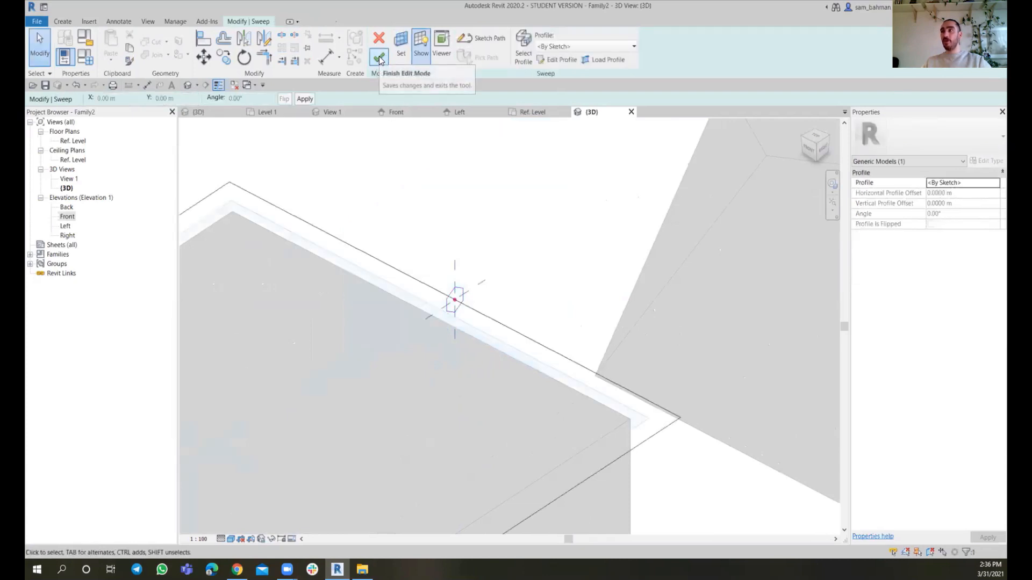
{"action": "left_click", "coordinate": [379, 58]}
{"action": "scroll", "coordinate": [475, 243], "scroll_direction": "down", "scroll_amount": 3}
{"action": "scroll", "coordinate": [482, 224], "scroll_direction": "down", "scroll_amount": 3}
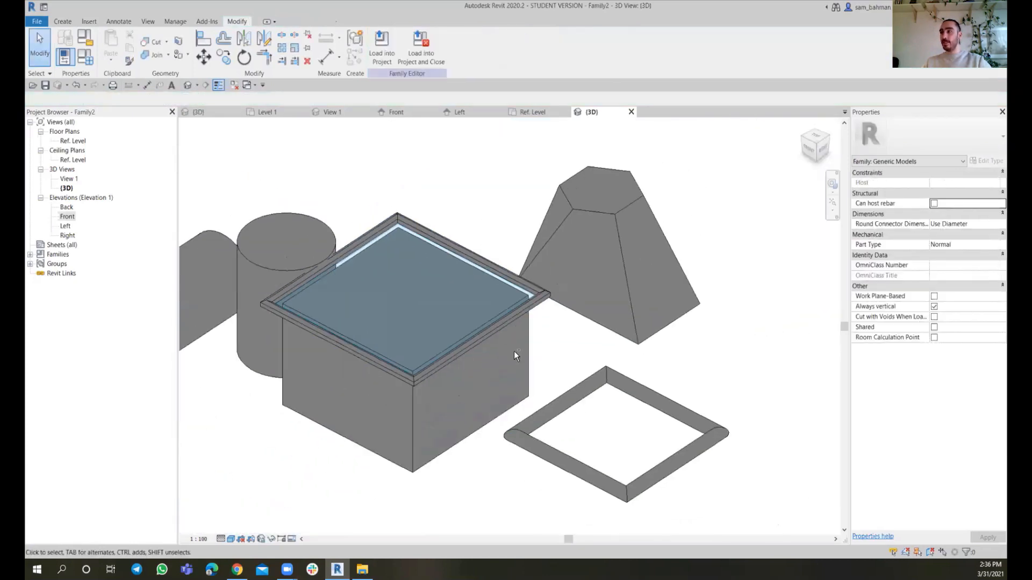
{"action": "middle_click_drag", "start_coordinate": [512, 357], "coordinate": [451, 214], "text": "shift"}
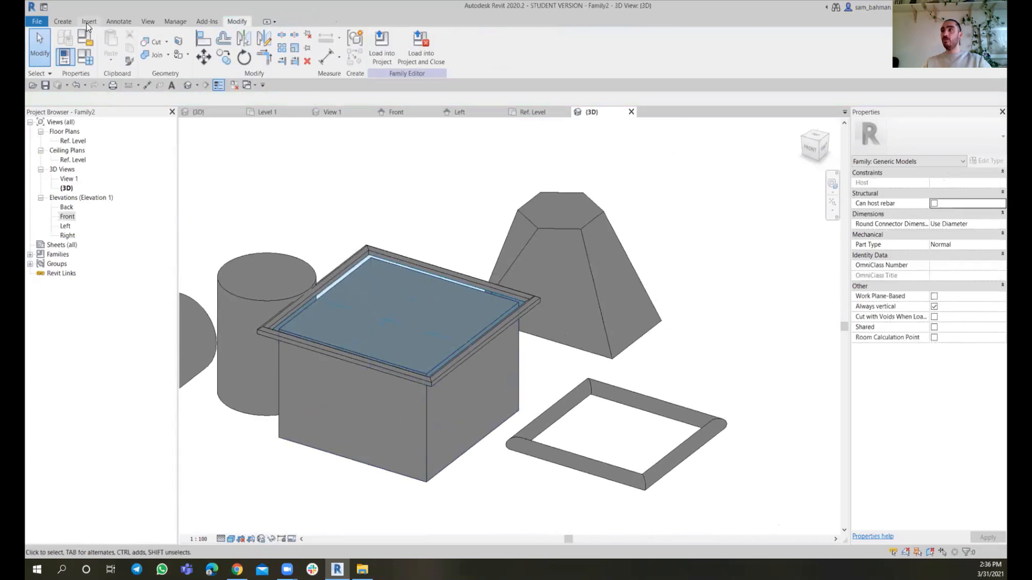
{"action": "left_click", "coordinate": [62, 22]}
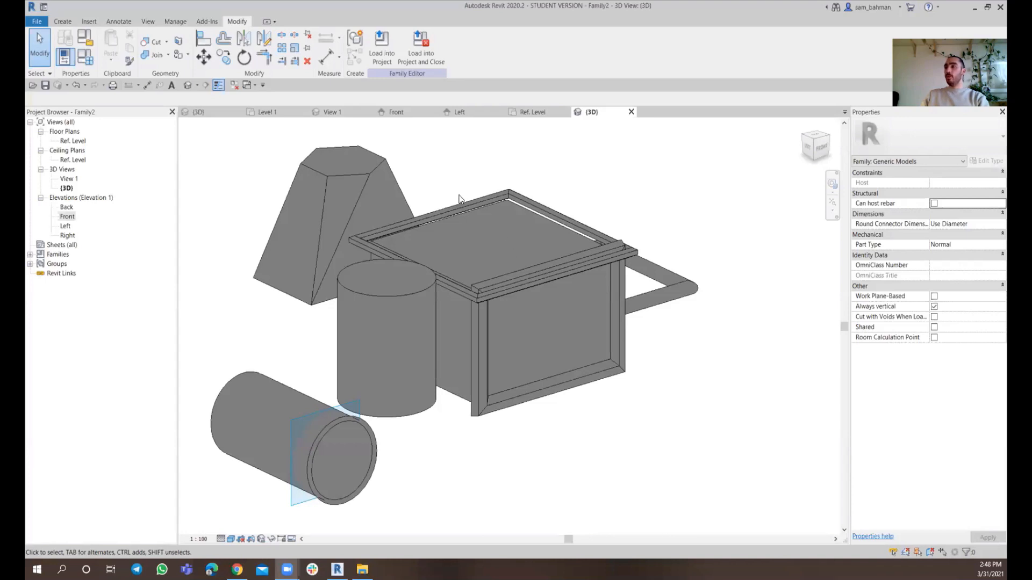
Step: Start a solid swept blend and sketch its path as one arc of about 2.19 m radius and 139° beside the box, finishing the path
{"action": "left_click", "coordinate": [60, 20]}
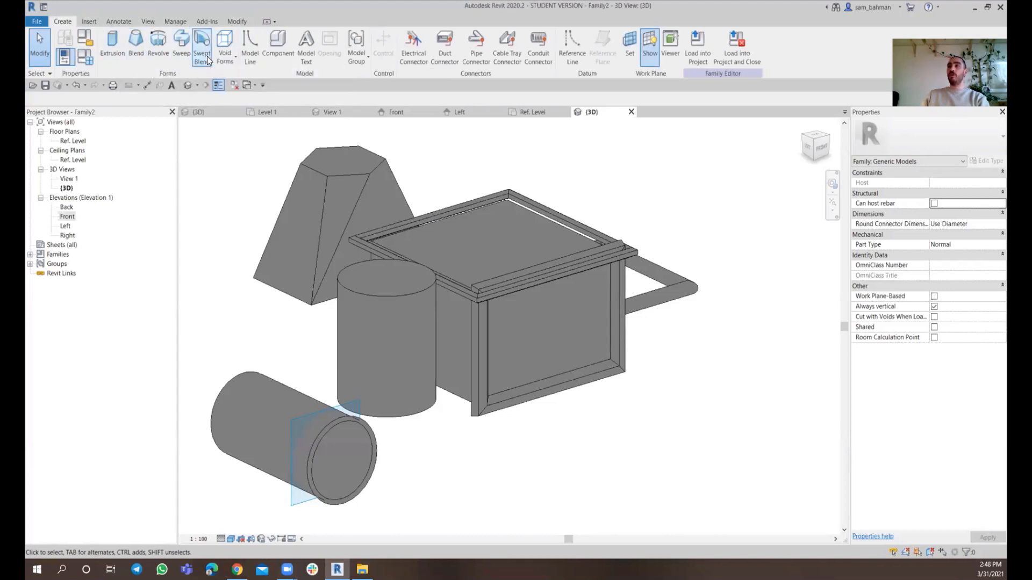
{"action": "middle_click_drag", "start_coordinate": [456, 164], "coordinate": [476, 186]}
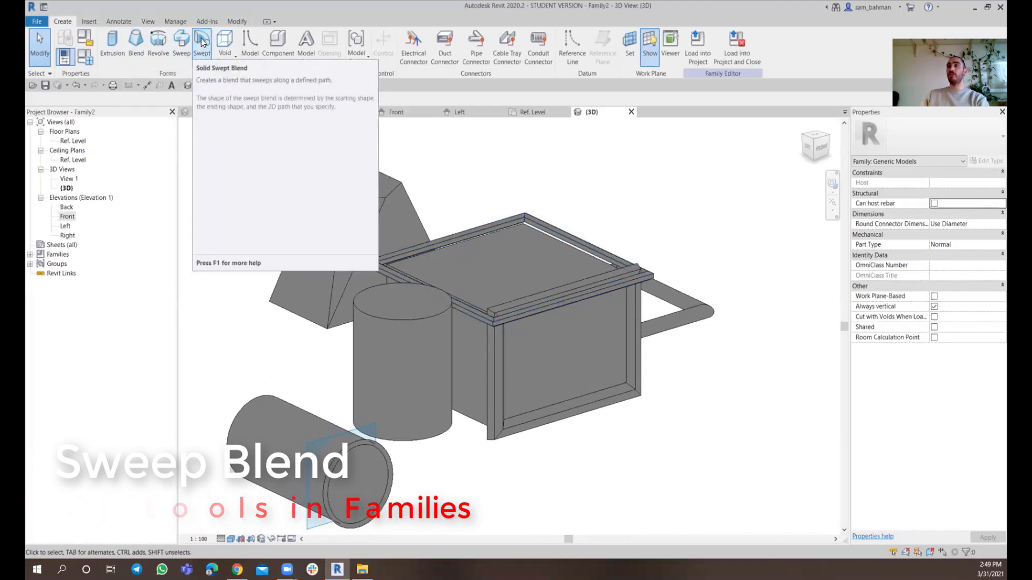
{"action": "left_click", "coordinate": [582, 326]}
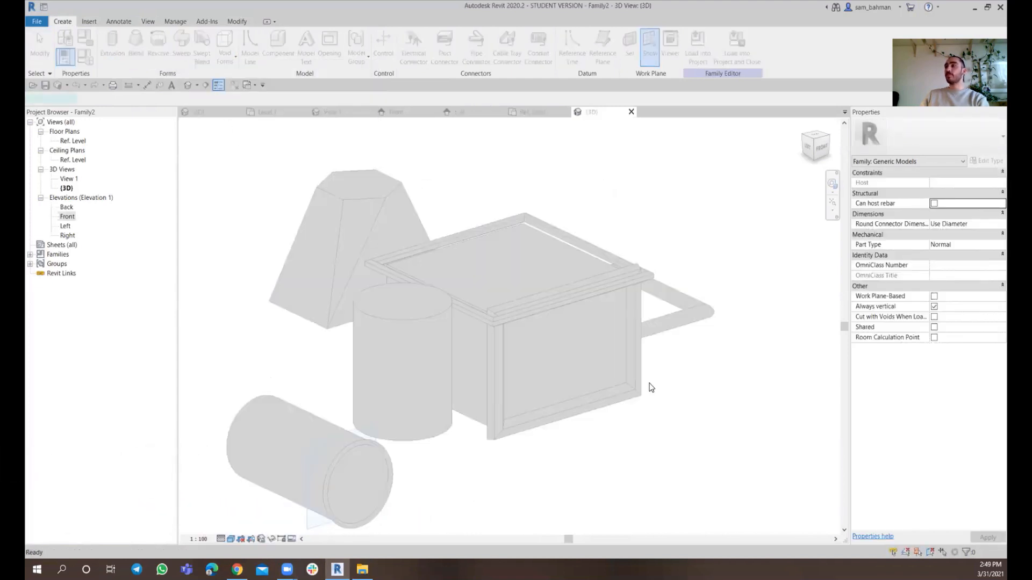
{"action": "scroll", "coordinate": [553, 248], "scroll_direction": "down", "scroll_amount": 2}
{"action": "middle_click_drag", "start_coordinate": [553, 244], "coordinate": [542, 263]}
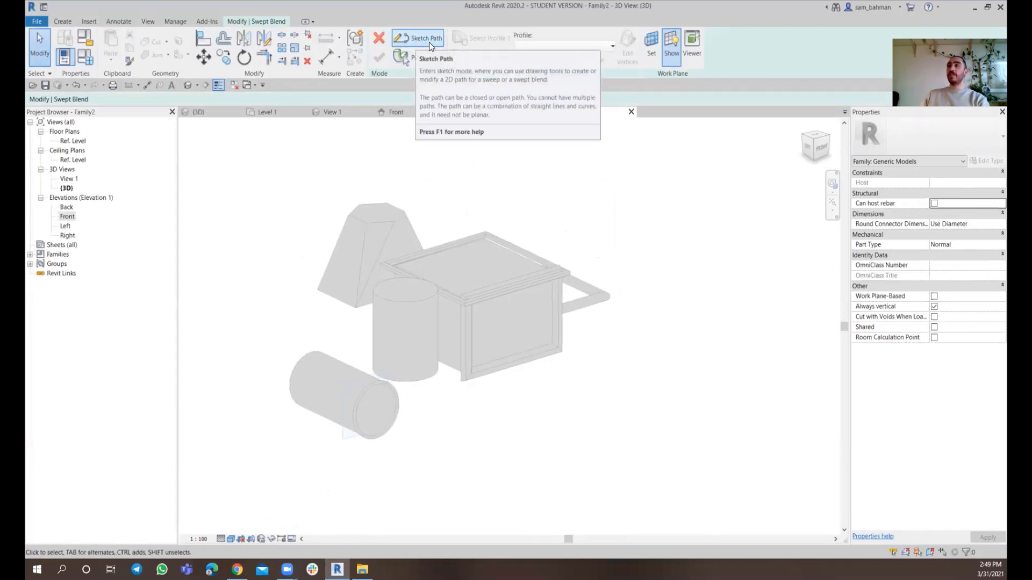
{"action": "left_click", "coordinate": [426, 45]}
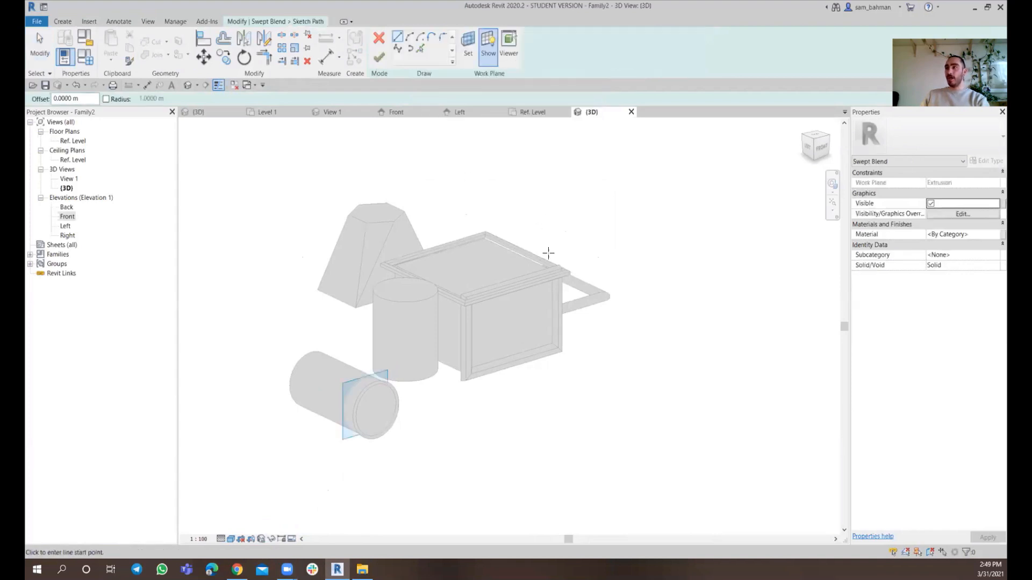
{"action": "middle_click_drag", "start_coordinate": [548, 253], "coordinate": [476, 274]}
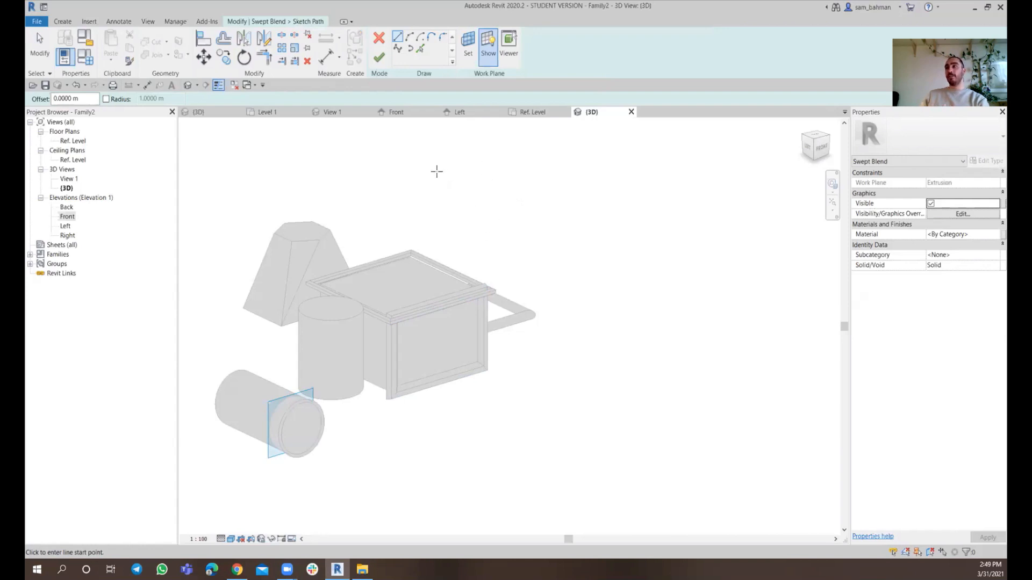
{"action": "left_click", "coordinate": [410, 37]}
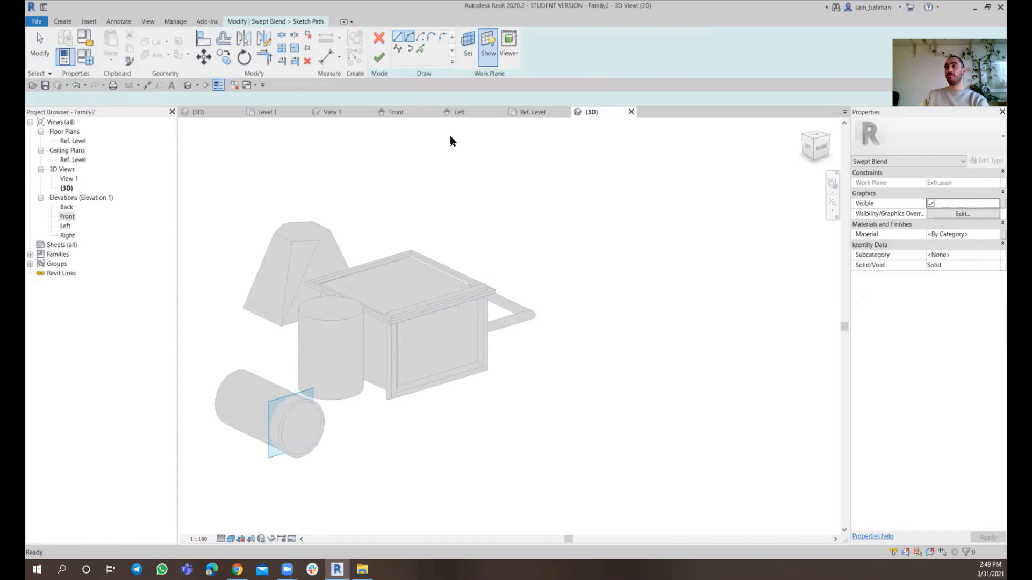
{"action": "left_click", "coordinate": [513, 241]}
{"action": "left_click", "coordinate": [628, 476]}
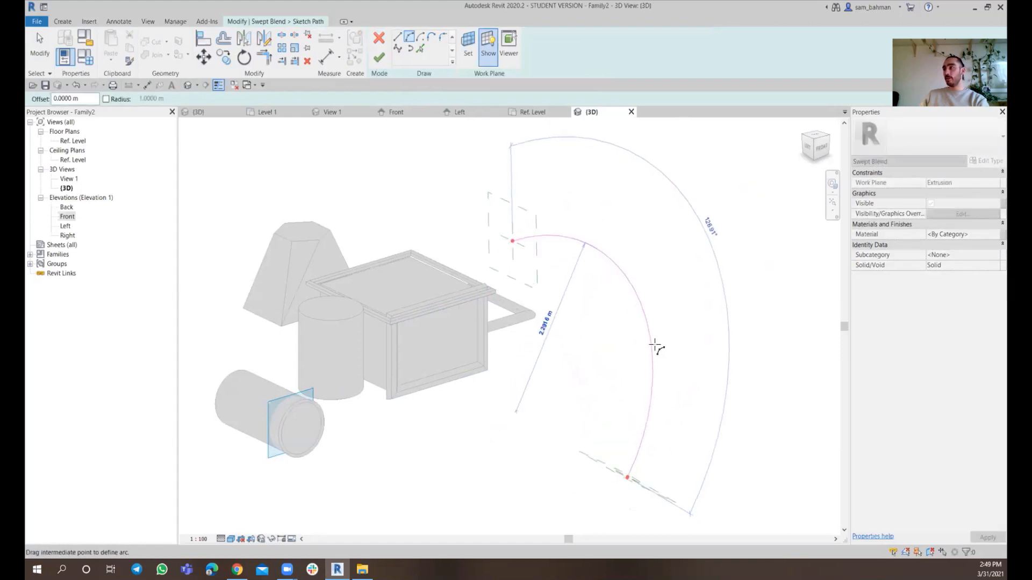
{"action": "left_click", "coordinate": [659, 334]}
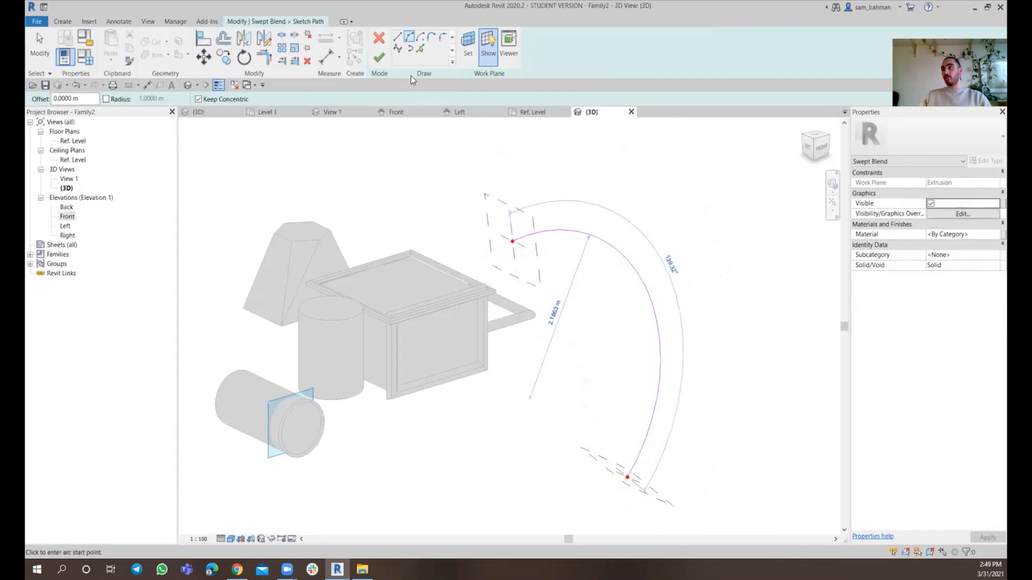
{"action": "left_click", "coordinate": [380, 56]}
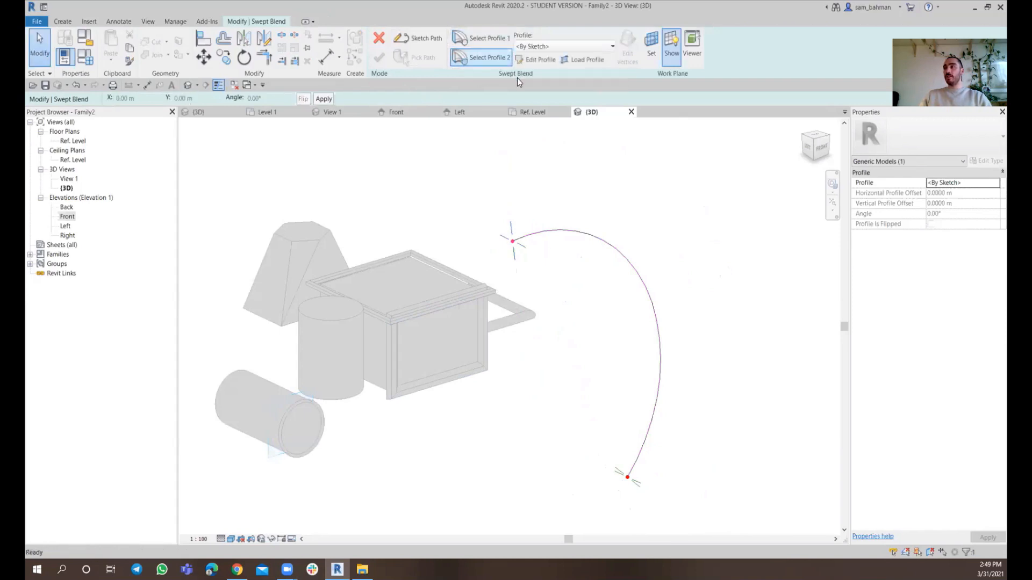
Step: Edit the first profile of the swept blend, sketching a small circle centred on the arc's upper endpoint, and finish the profile
{"action": "left_click", "coordinate": [530, 60]}
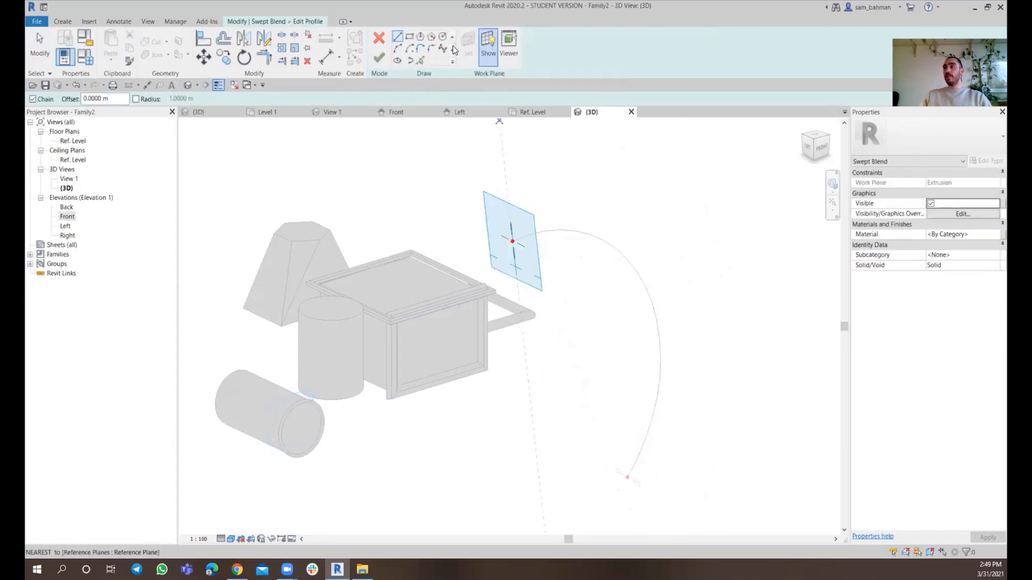
{"action": "left_click", "coordinate": [442, 36]}
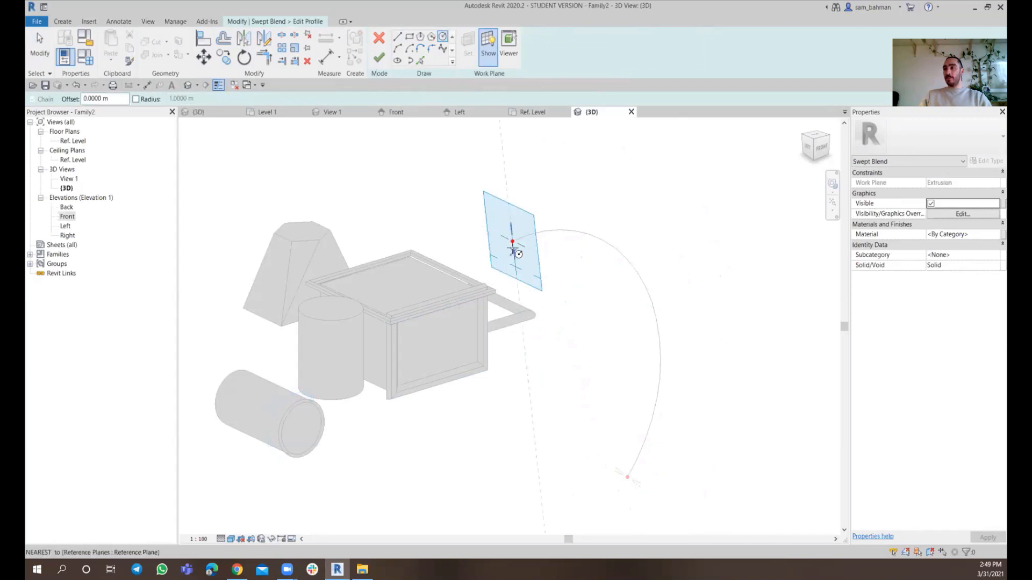
{"action": "left_click", "coordinate": [512, 242]}
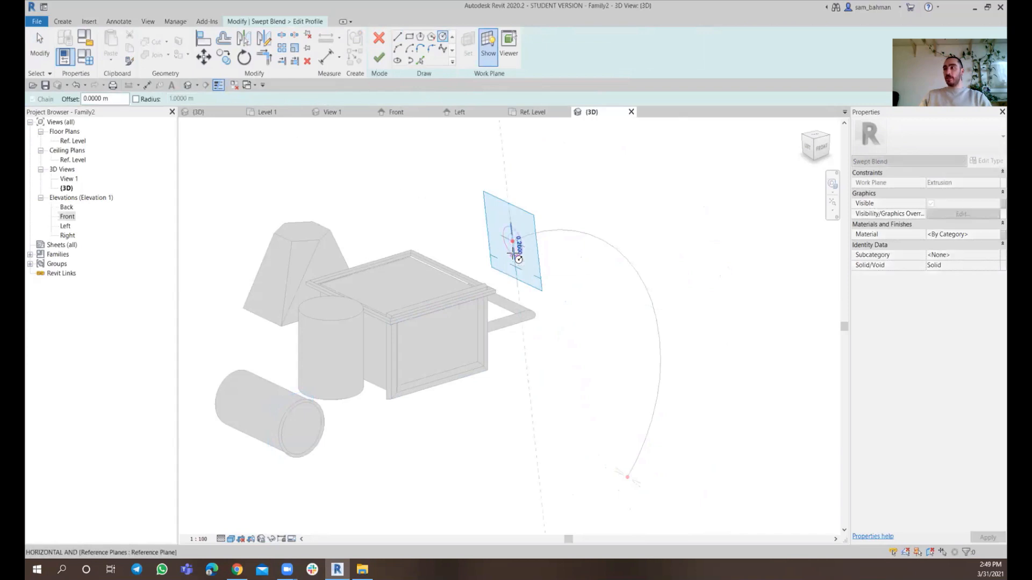
{"action": "left_click", "coordinate": [506, 252]}
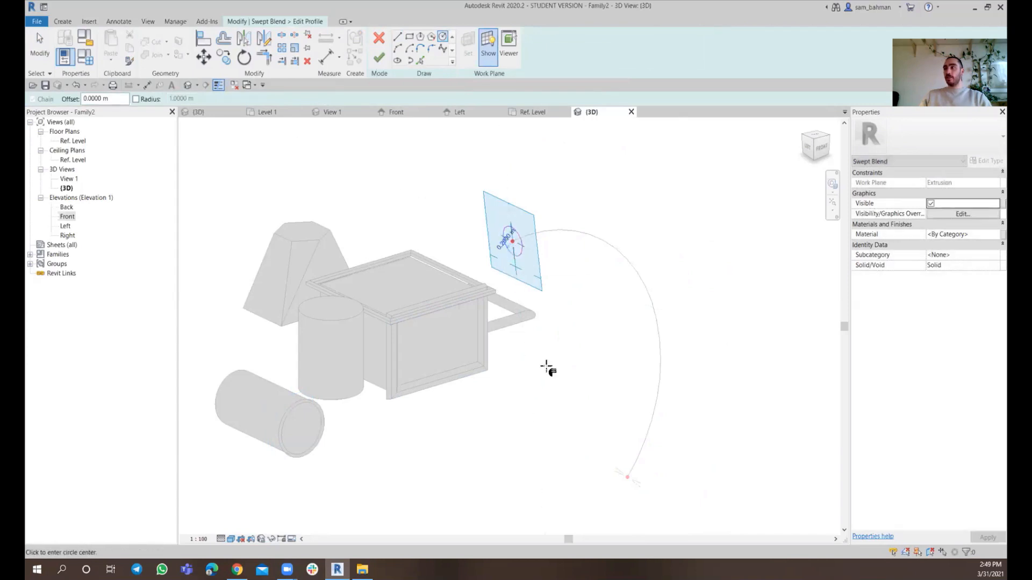
{"action": "left_click", "coordinate": [383, 57]}
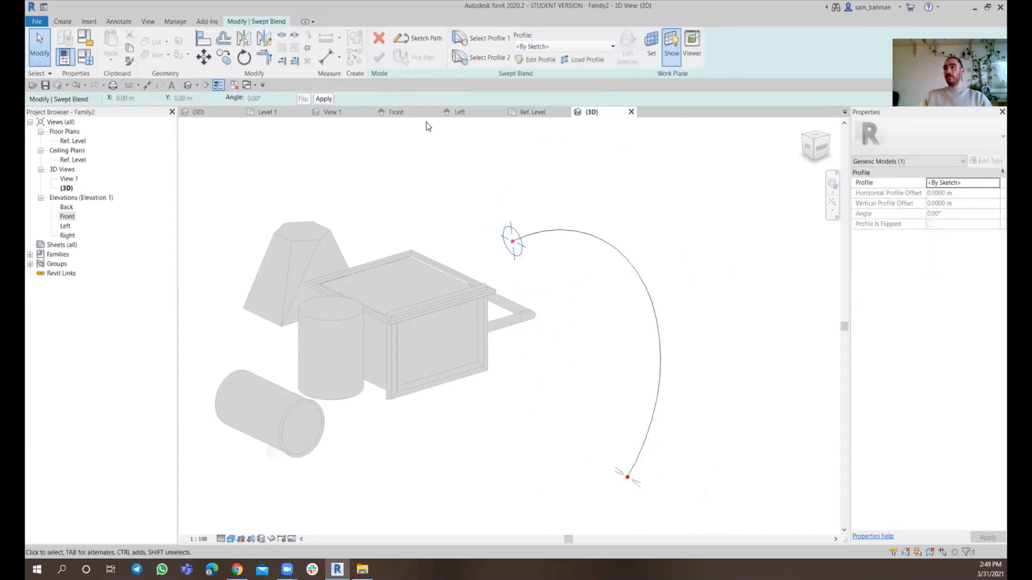
Step: Edit the second profile of the swept blend, sketching a six-sided polygon centred on the arc's lower endpoint, and finish the profile
{"action": "left_click", "coordinate": [482, 59]}
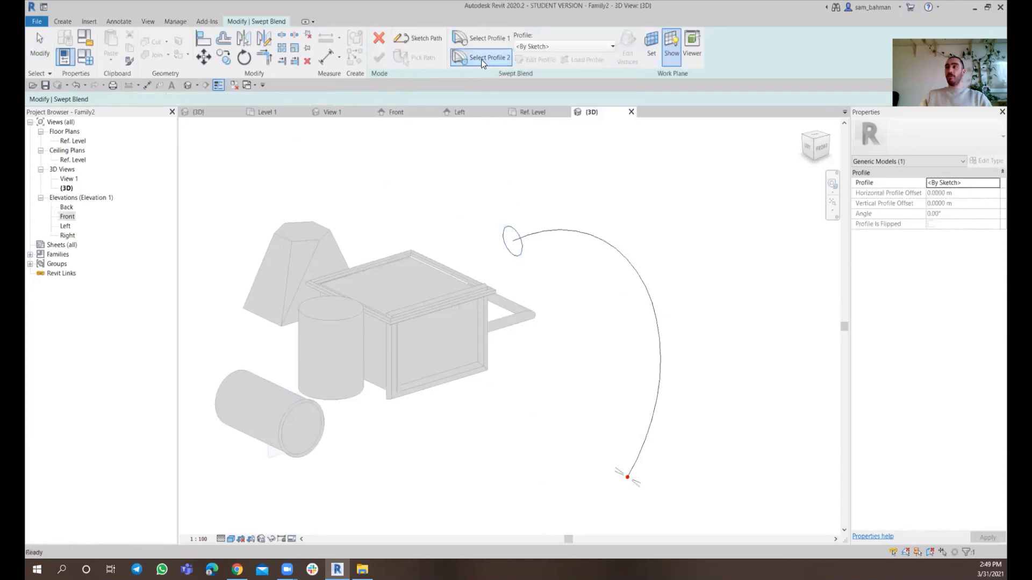
{"action": "left_click", "coordinate": [536, 60]}
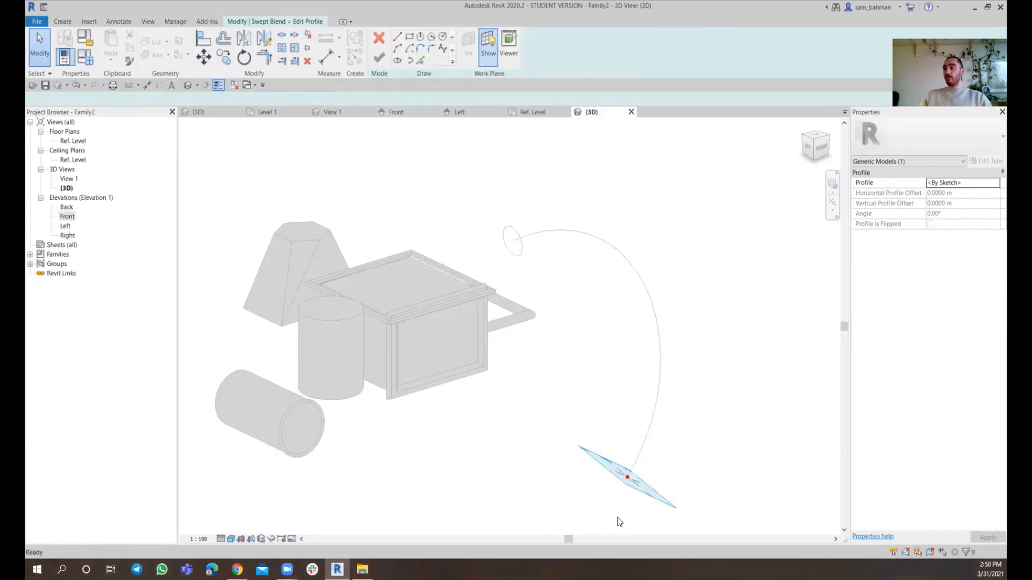
{"action": "mouse_move", "coordinate": [566, 343]}
{"action": "middle_mouse_down", "text": "shift"}
{"action": "mouse_move", "coordinate": [565, 309]}
{"action": "mouse_move", "coordinate": [561, 367]}
{"action": "mouse_move", "coordinate": [522, 270]}
{"action": "middle_mouse_up", "text": "shift"}
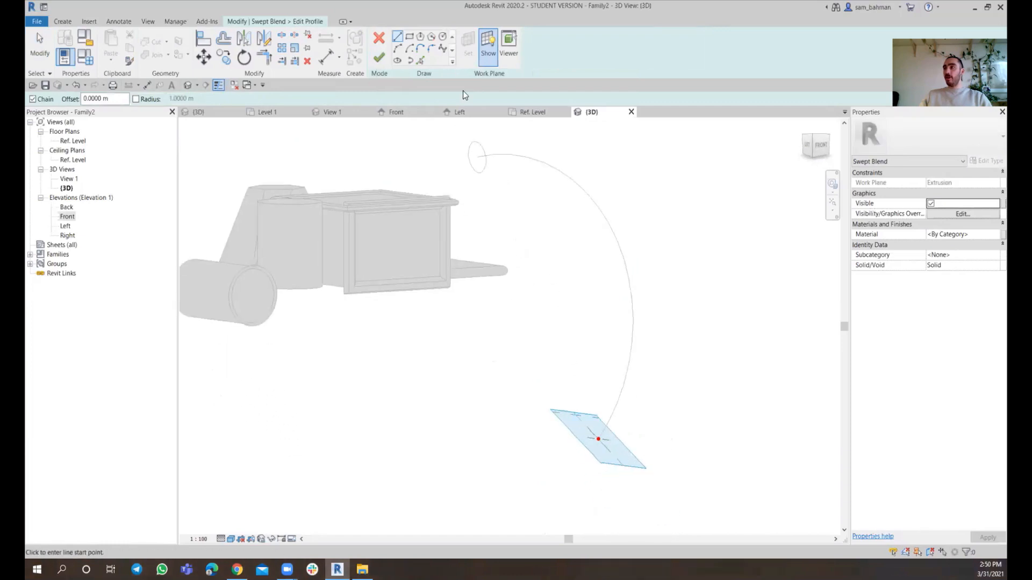
{"action": "left_click", "coordinate": [419, 39]}
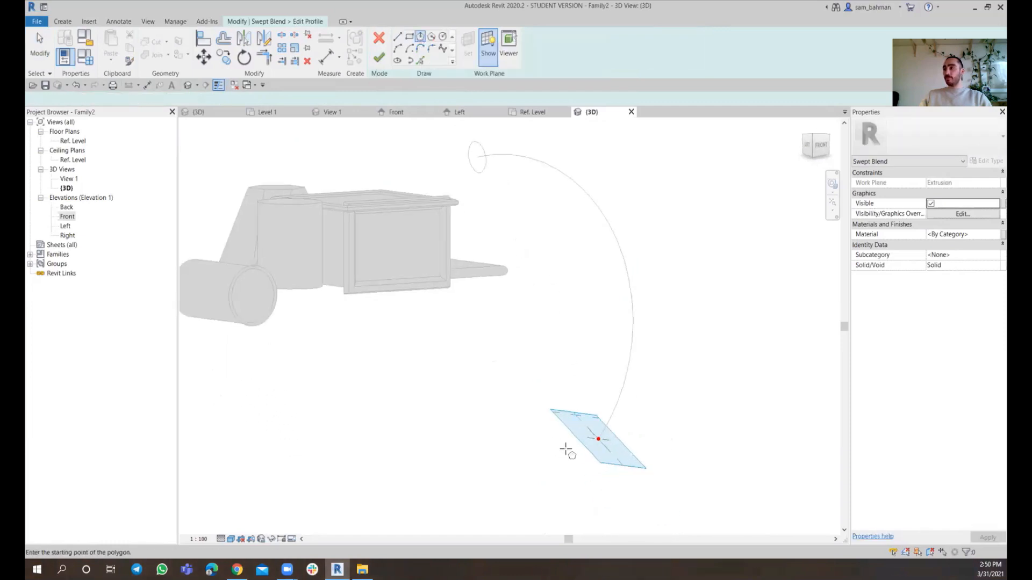
{"action": "left_click", "coordinate": [598, 439]}
{"action": "left_click", "coordinate": [602, 456]}
{"action": "mouse_move", "coordinate": [645, 421]}
{"action": "middle_mouse_down", "text": "shift"}
{"action": "mouse_move", "coordinate": [518, 405]}
{"action": "mouse_move", "coordinate": [463, 454]}
{"action": "mouse_move", "coordinate": [568, 405]}
{"action": "mouse_move", "coordinate": [652, 435]}
{"action": "mouse_move", "coordinate": [634, 409]}
{"action": "middle_mouse_up", "text": "shift"}
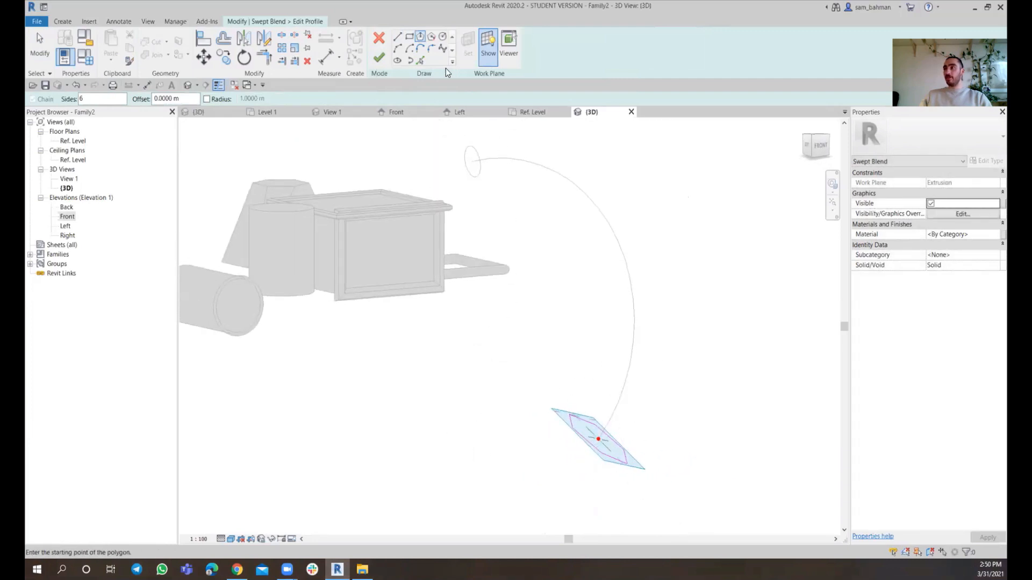
{"action": "left_click", "coordinate": [380, 58]}
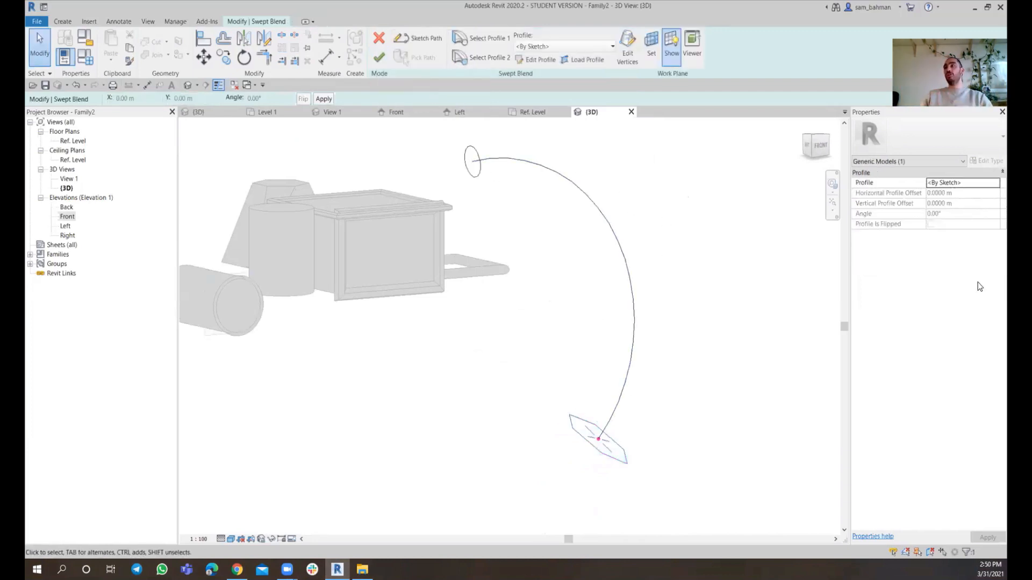
Step: Finish the swept blend between the circle and the hexagon and clear the selection
{"action": "left_click", "coordinate": [378, 57]}
{"action": "middle_click_drag", "start_coordinate": [706, 252], "coordinate": [724, 269], "text": "shift"}
{"action": "left_click", "coordinate": [728, 285]}
{"action": "middle_click_drag", "start_coordinate": [714, 350], "coordinate": [693, 361], "text": "shift"}
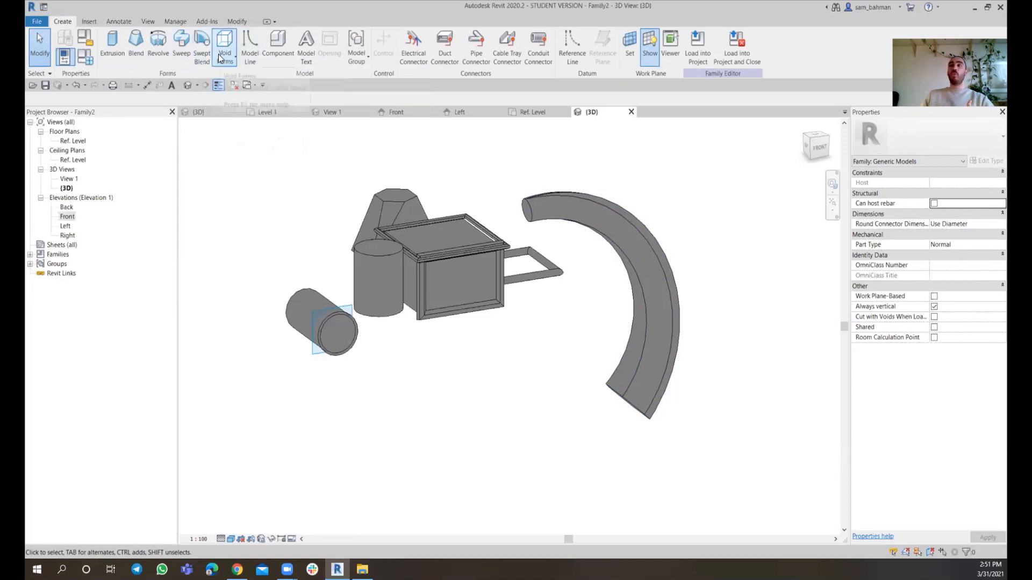
Step: In the Ref. Level plan, create a 1 m deep void extrusion from a rectangle about 0.7 by 0.6 m inside the square frame
{"action": "left_click", "coordinate": [231, 59]}
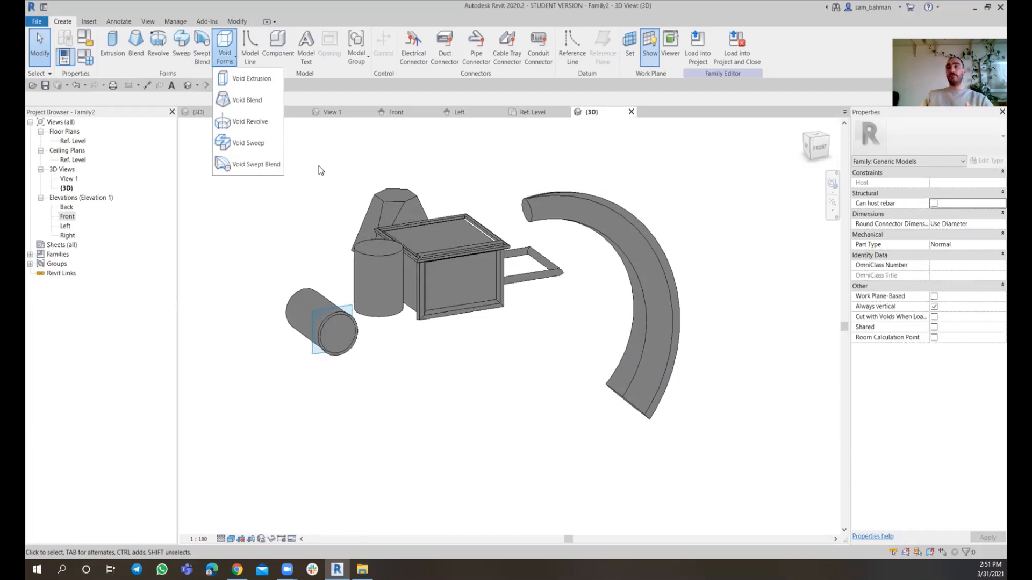
{"action": "left_click", "coordinate": [539, 112]}
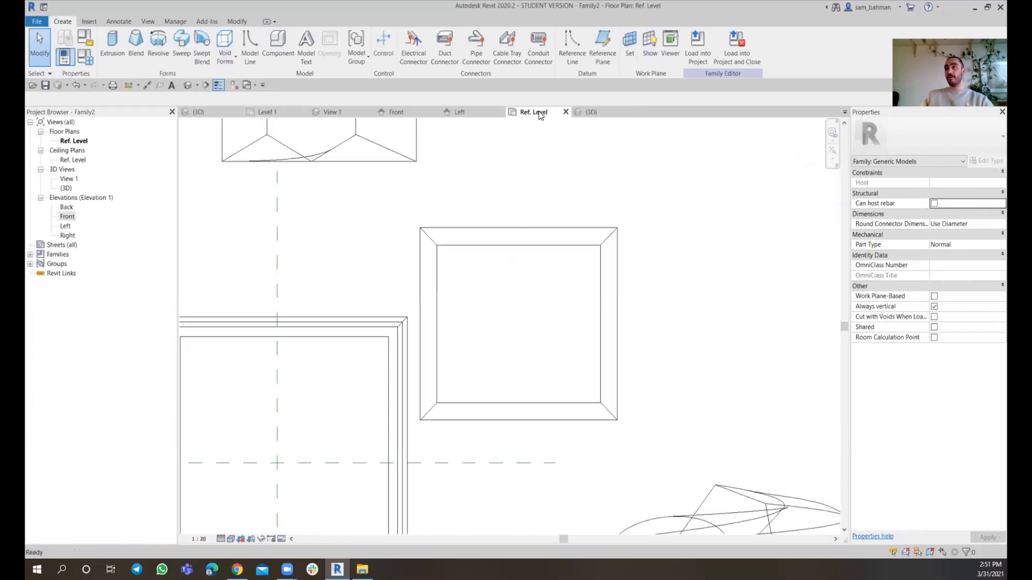
{"action": "left_click", "coordinate": [229, 62]}
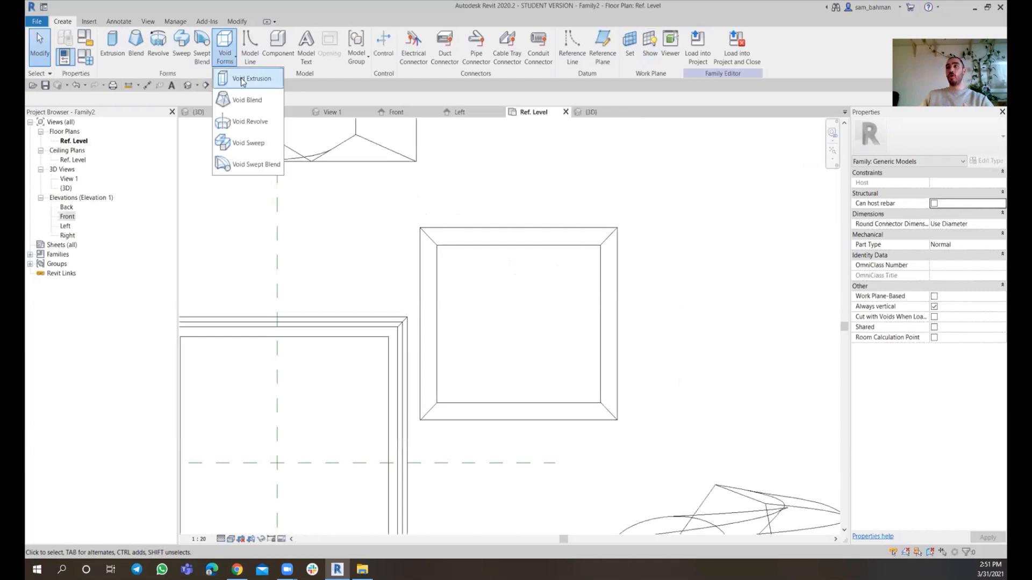
{"action": "left_click", "coordinate": [247, 78]}
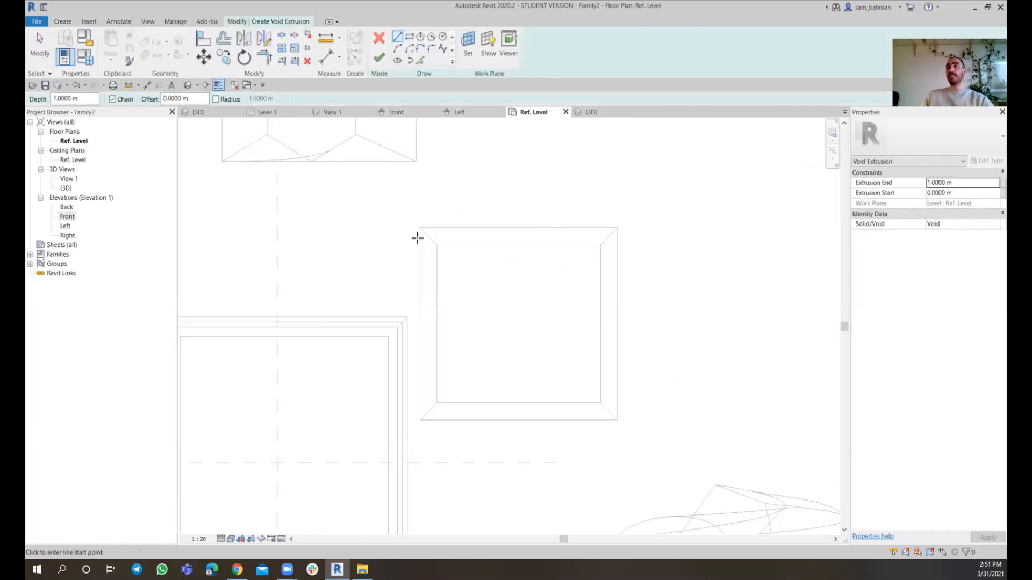
{"action": "left_click", "coordinate": [408, 37]}
{"action": "left_click", "coordinate": [471, 284]}
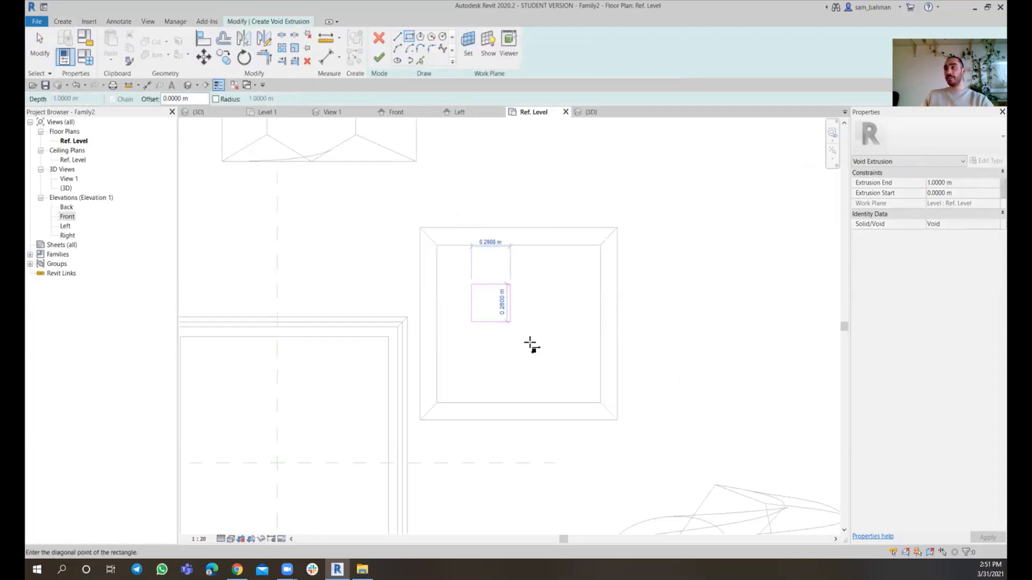
{"action": "left_click", "coordinate": [568, 368]}
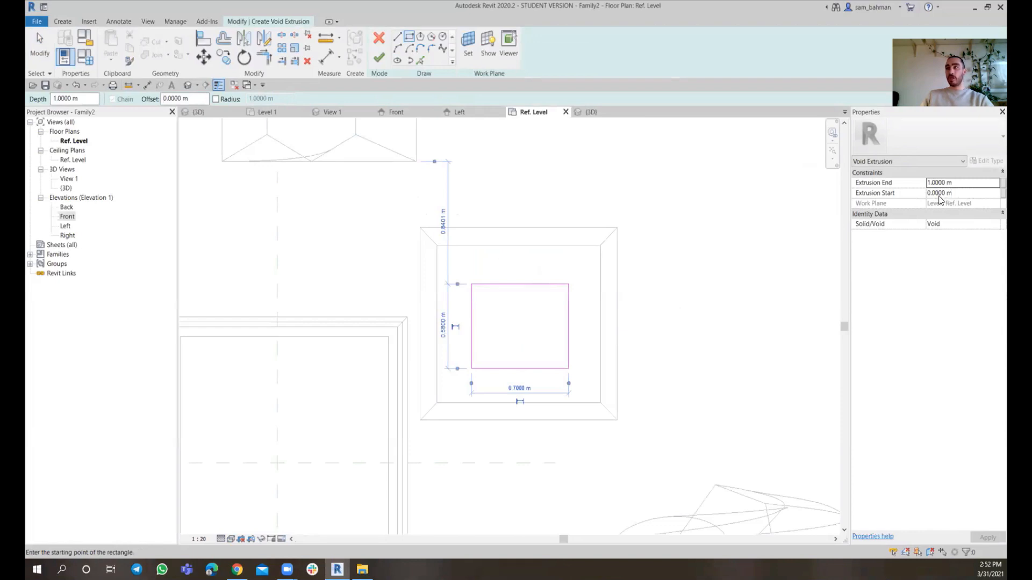
{"action": "left_click", "coordinate": [383, 61]}
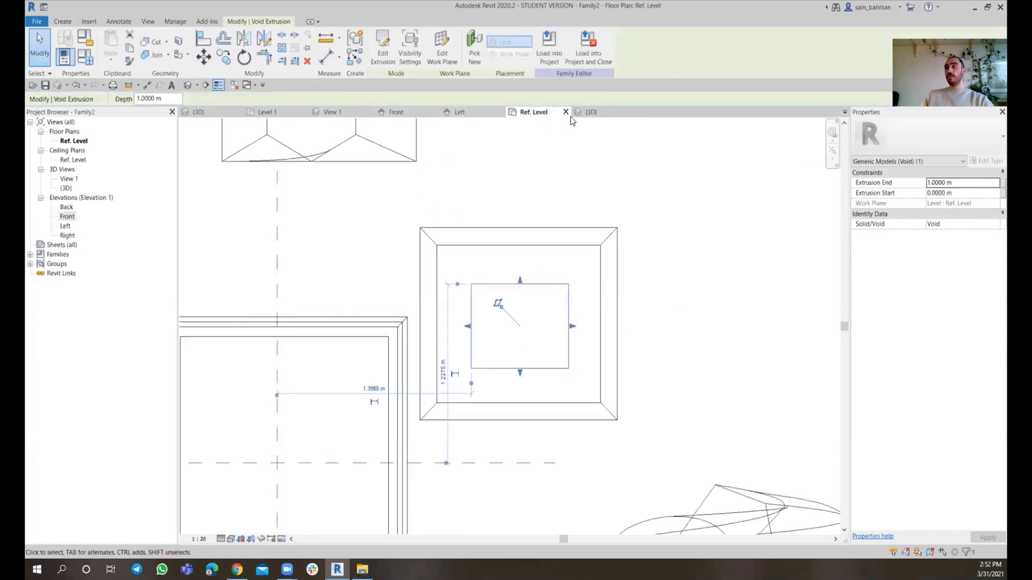
Step: In the 3D view seen from the top, move the void extrusion from the square frame into the middle of the box
{"action": "left_click", "coordinate": [590, 112]}
{"action": "middle_click_drag", "start_coordinate": [544, 289], "coordinate": [488, 473], "text": "shift"}
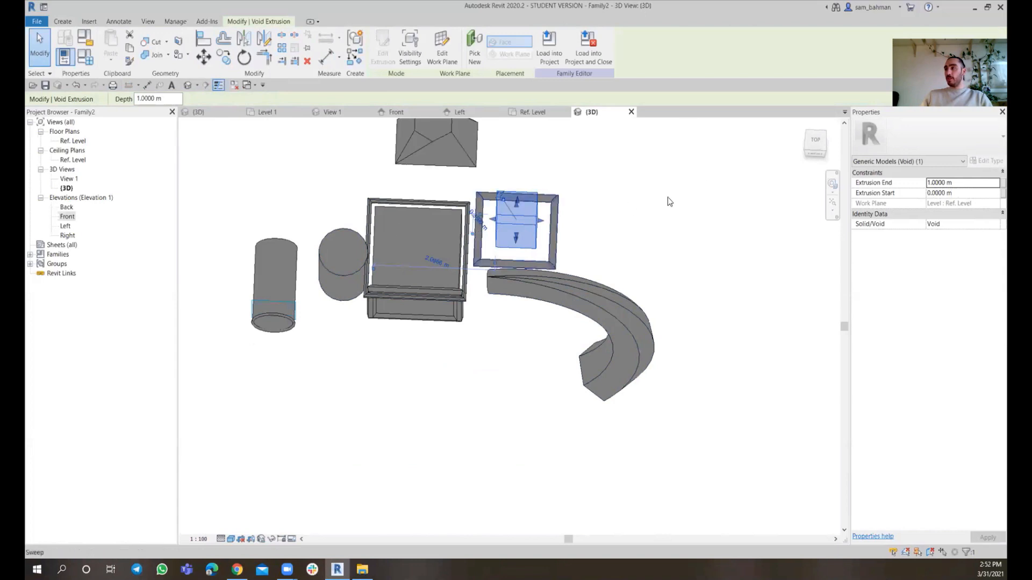
{"action": "left_click", "coordinate": [812, 142]}
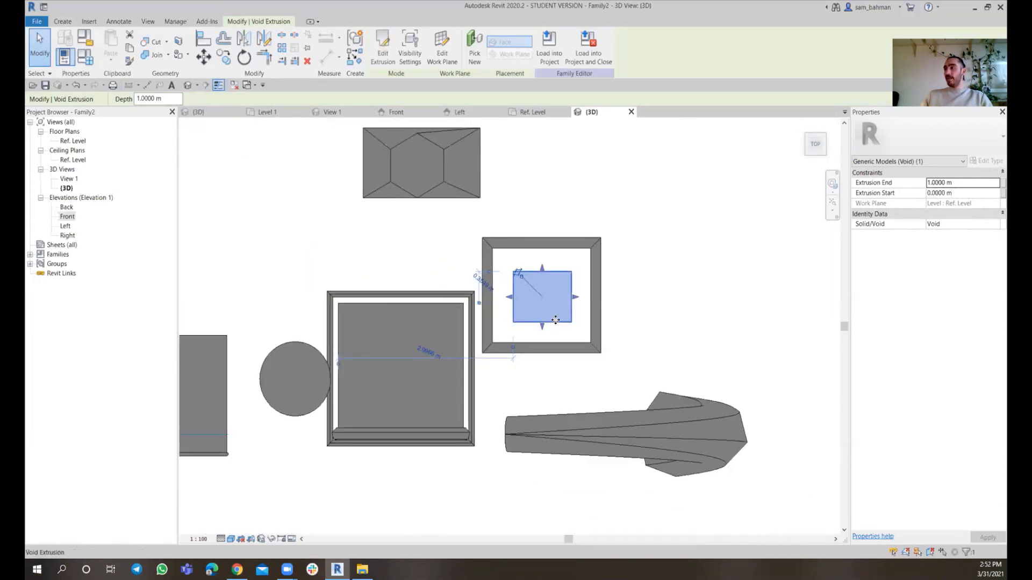
{"action": "left_click_drag", "start_coordinate": [556, 319], "coordinate": [417, 385]}
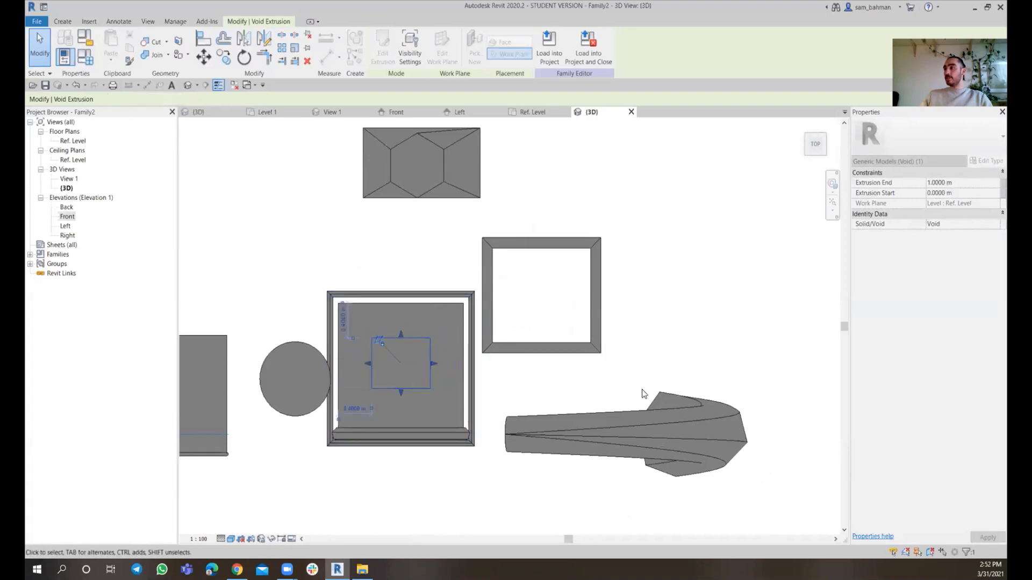
{"action": "left_click", "coordinate": [642, 391]}
Step: Cut the box with the void extrusion using Cut Geometry, and end the command
{"action": "middle_click_drag", "start_coordinate": [553, 387], "coordinate": [484, 325], "text": "shift"}
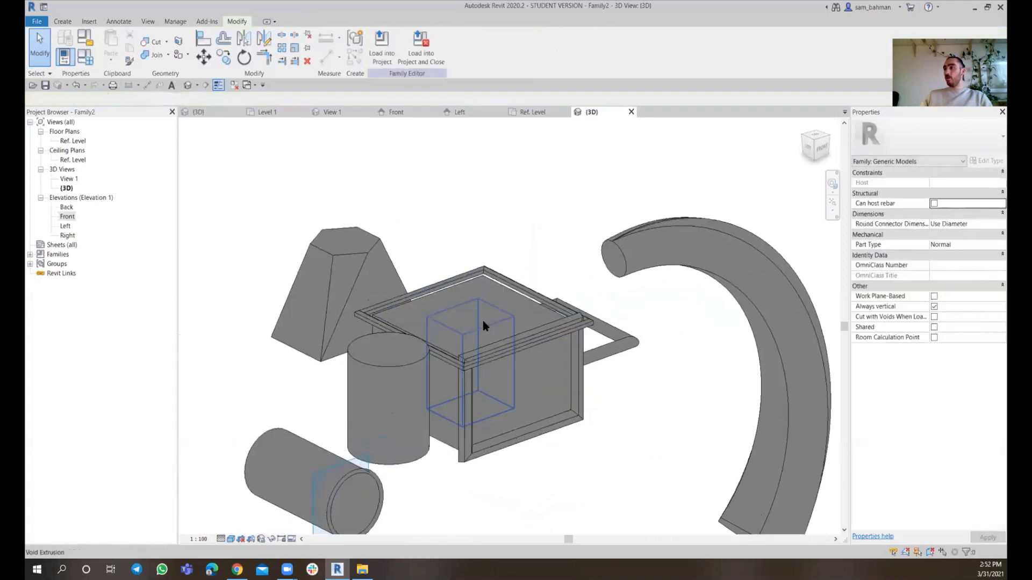
{"action": "scroll", "coordinate": [483, 326], "scroll_direction": "up", "scroll_amount": 2}
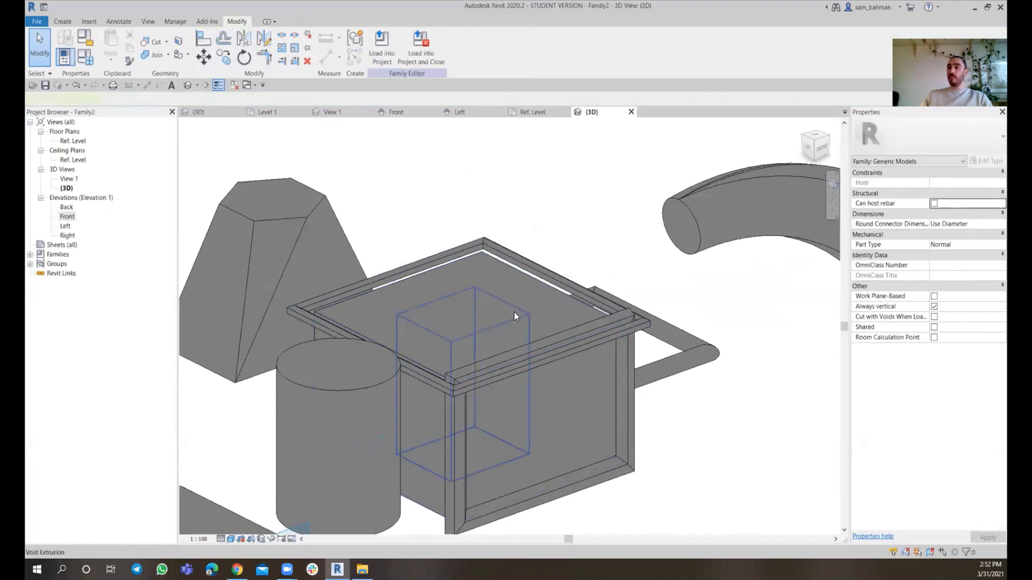
{"action": "left_click", "coordinate": [514, 312]}
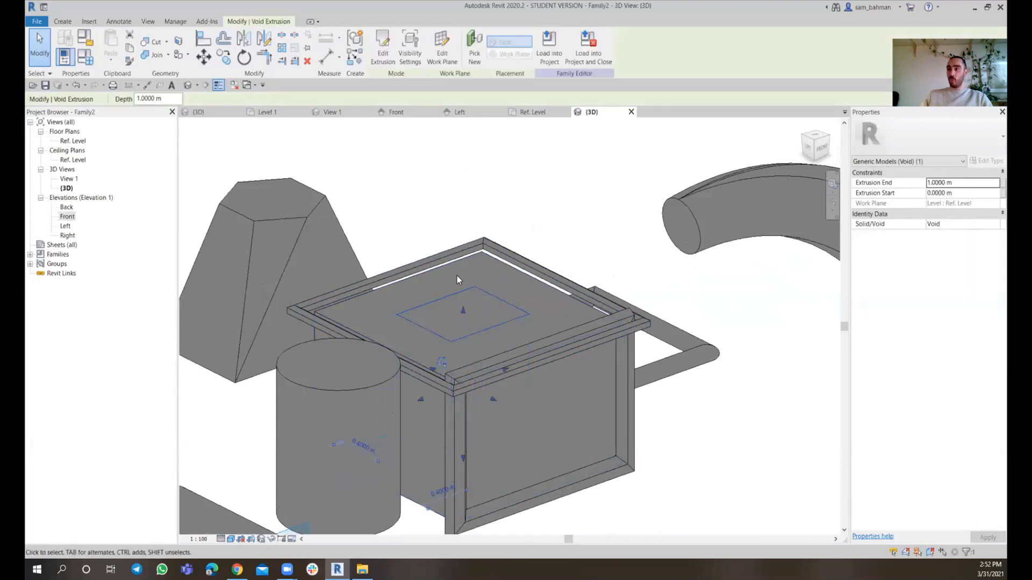
{"action": "left_click", "coordinate": [544, 226]}
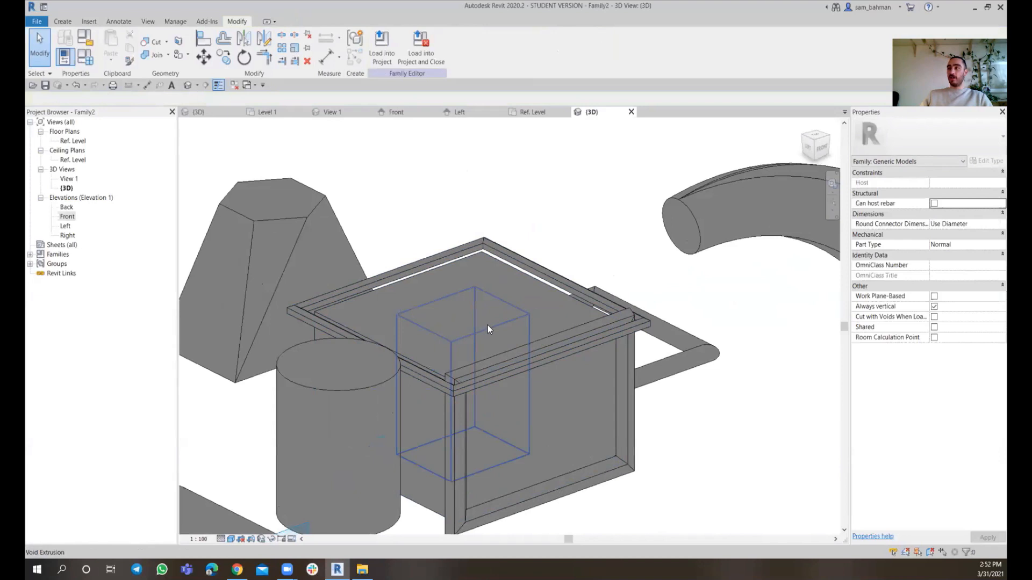
{"action": "left_click", "coordinate": [490, 333]}
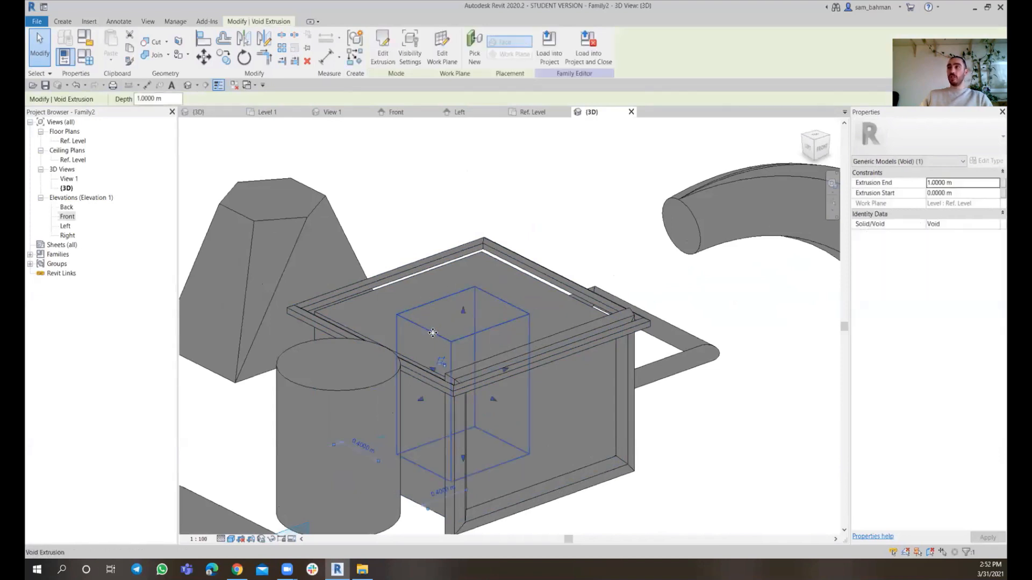
{"action": "left_click", "coordinate": [146, 42]}
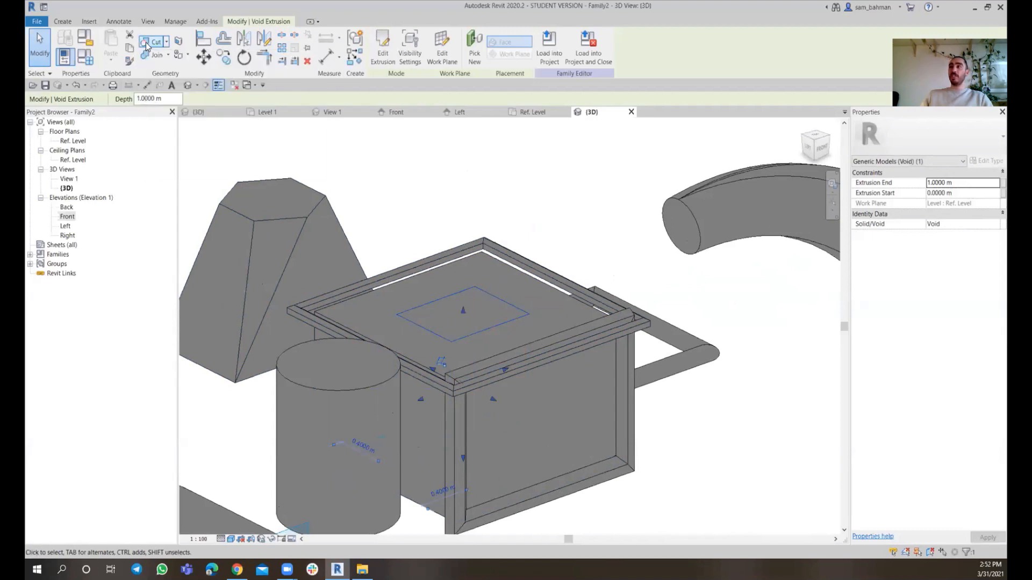
{"action": "left_click", "coordinate": [494, 296]}
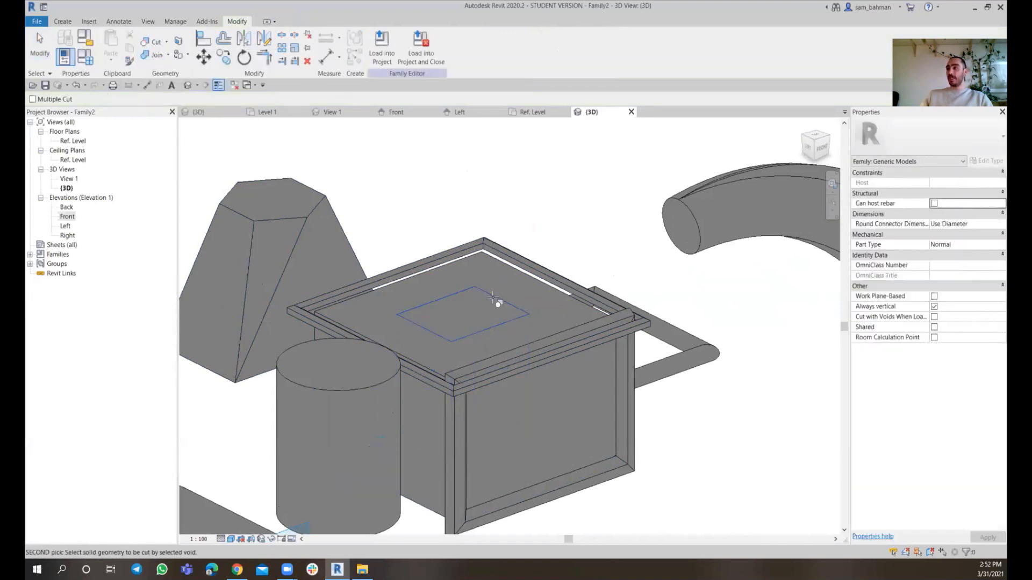
{"action": "left_click", "coordinate": [561, 295]}
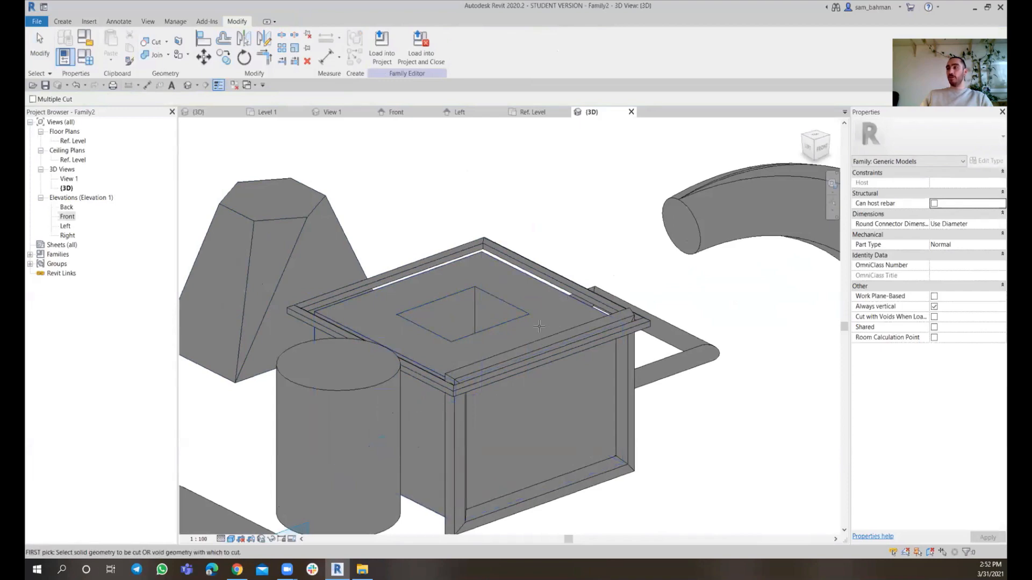
{"action": "key", "text": "Escape"}
{"action": "middle_click_drag", "start_coordinate": [580, 231], "coordinate": [629, 244], "text": "shift"}
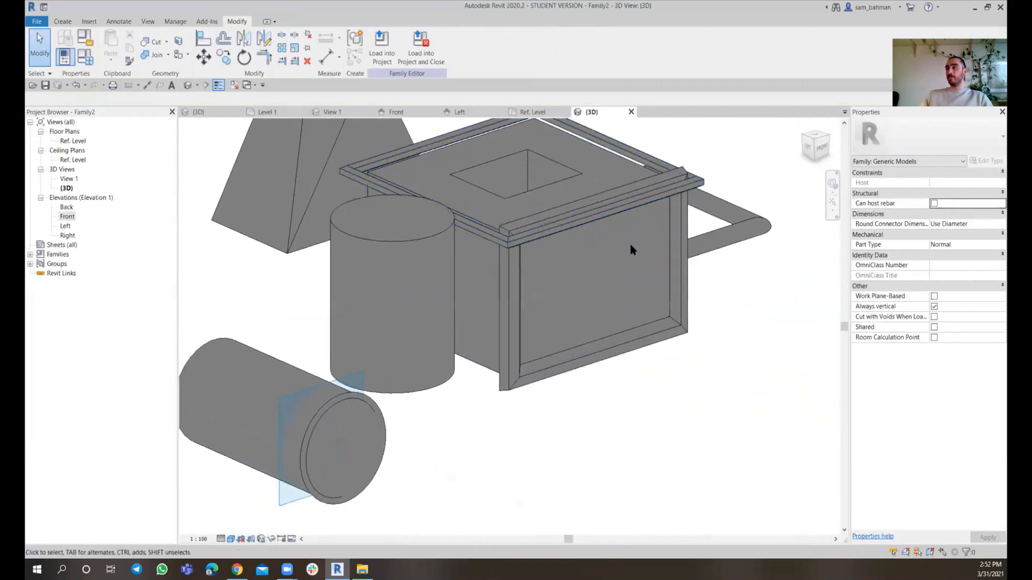
{"action": "scroll", "coordinate": [470, 289], "scroll_direction": "down", "scroll_amount": 5}
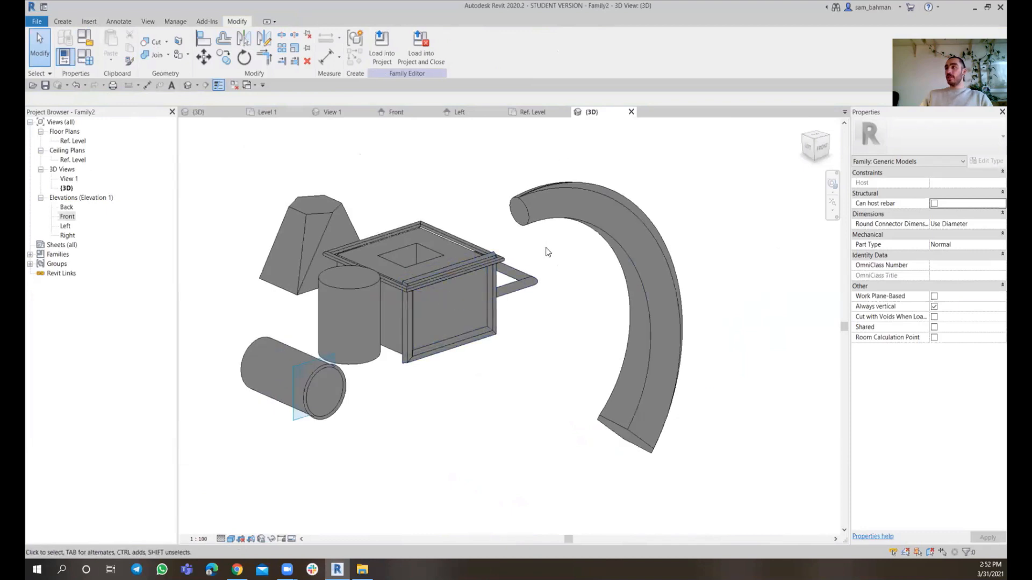
{"action": "middle_click_drag", "start_coordinate": [547, 252], "coordinate": [553, 328], "text": "shift"}
Step: Return to the Ref. Level plan and start a void sweep
{"action": "left_click", "coordinate": [533, 113]}
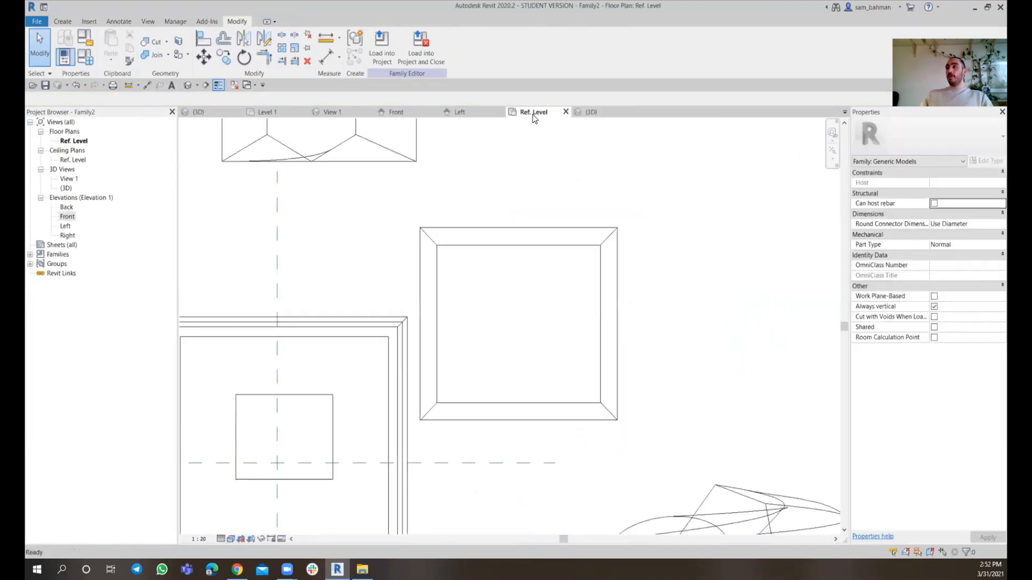
{"action": "scroll", "coordinate": [502, 212], "scroll_direction": "down", "scroll_amount": 3}
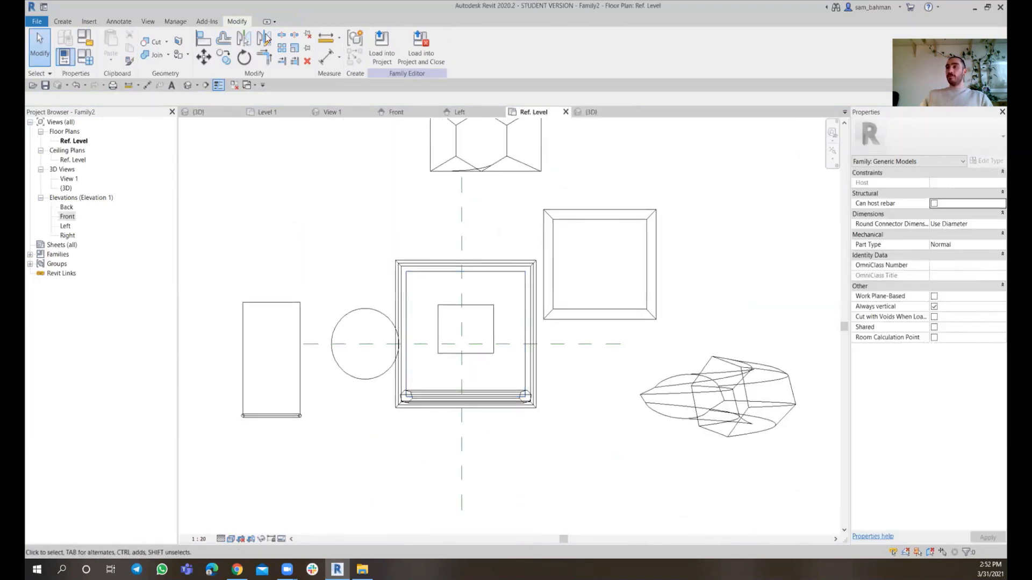
{"action": "left_click", "coordinate": [63, 22]}
{"action": "left_click", "coordinate": [229, 65]}
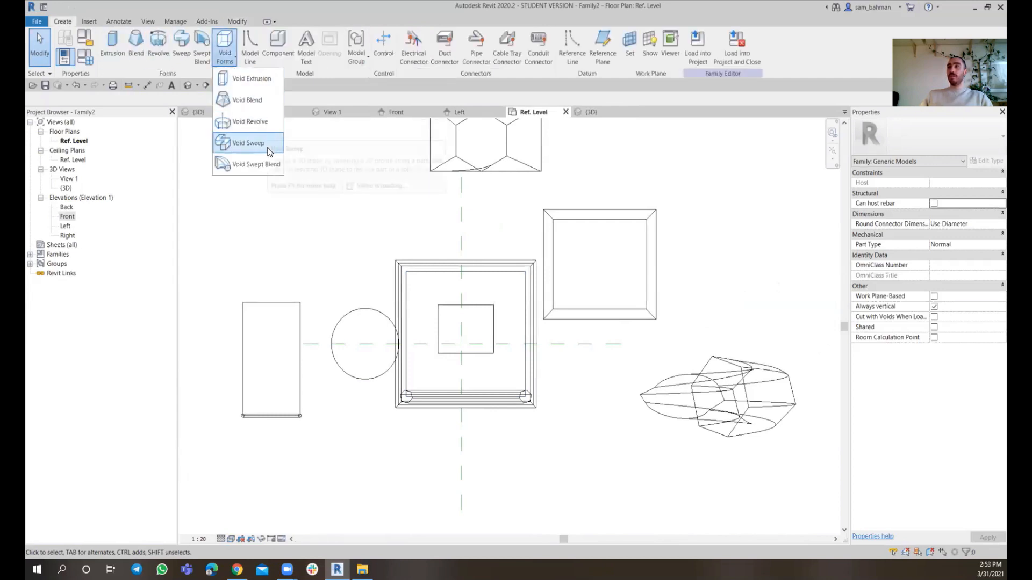
{"action": "left_click", "coordinate": [248, 143]}
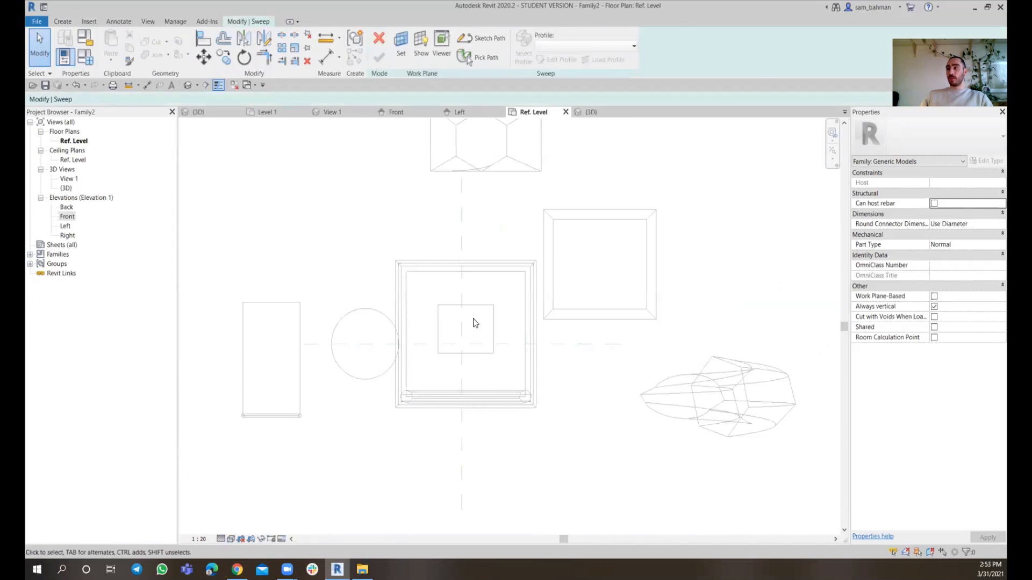
{"action": "middle_click_drag", "start_coordinate": [515, 370], "coordinate": [539, 348]}
{"action": "scroll", "coordinate": [478, 341], "scroll_direction": "up", "scroll_amount": 2}
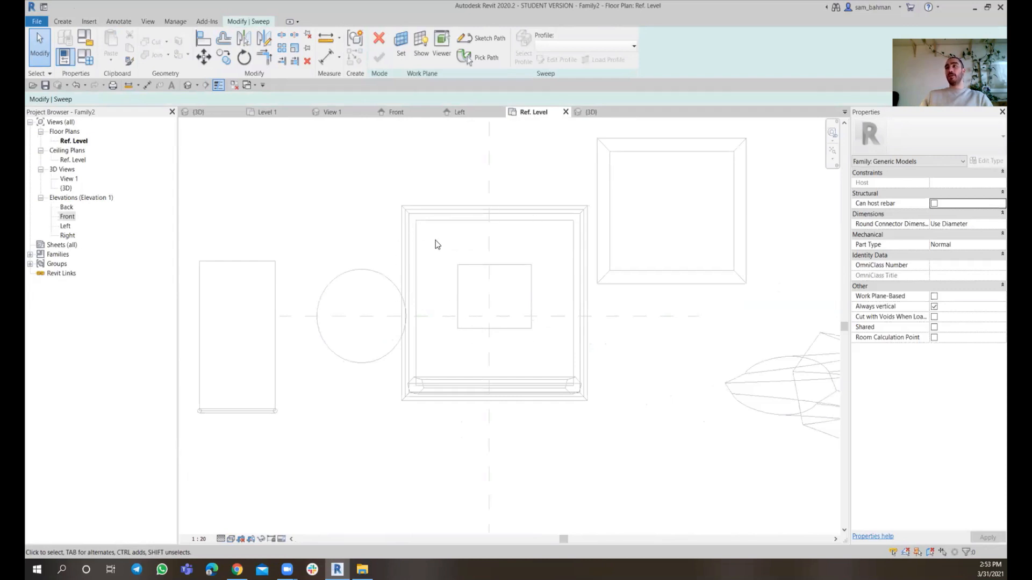
Step: Sketch a rectangular path about 1.57 by 1.48 m for the void sweep, starting at the box's upper-left corner in plan
{"action": "left_click", "coordinate": [474, 39]}
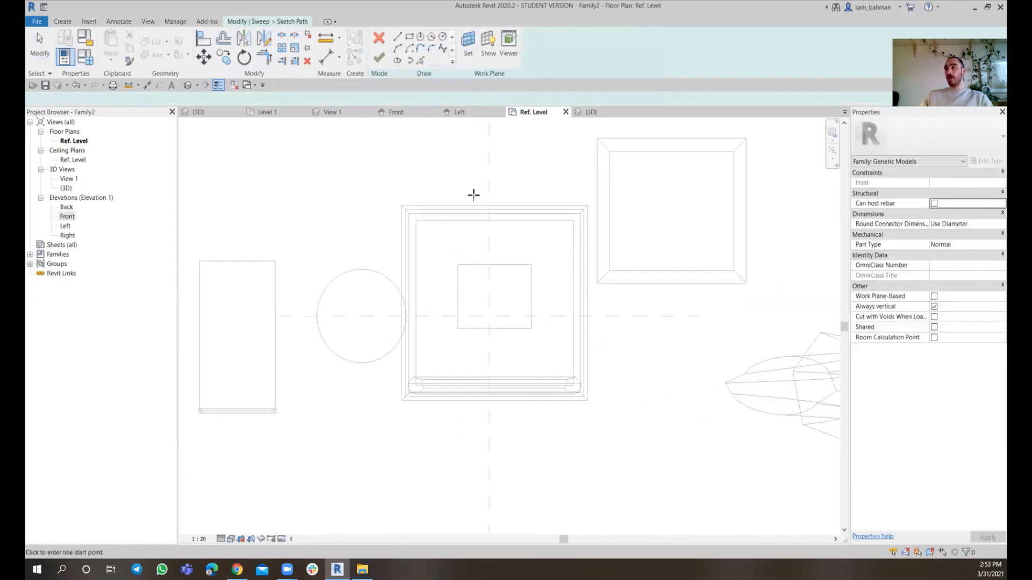
{"action": "left_click", "coordinate": [409, 37]}
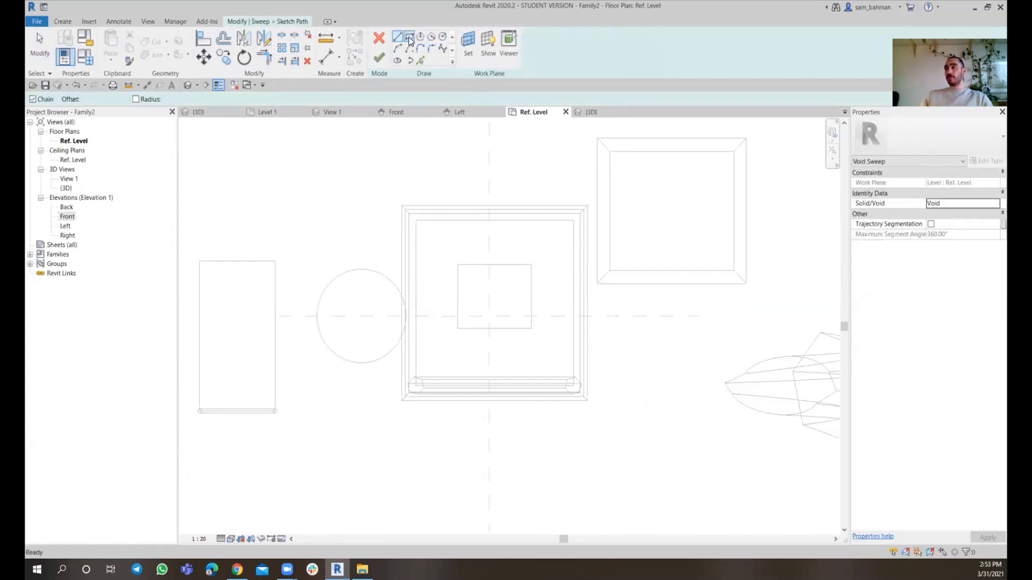
{"action": "scroll", "coordinate": [424, 203], "scroll_direction": "up", "scroll_amount": 5}
{"action": "left_click", "coordinate": [404, 242]}
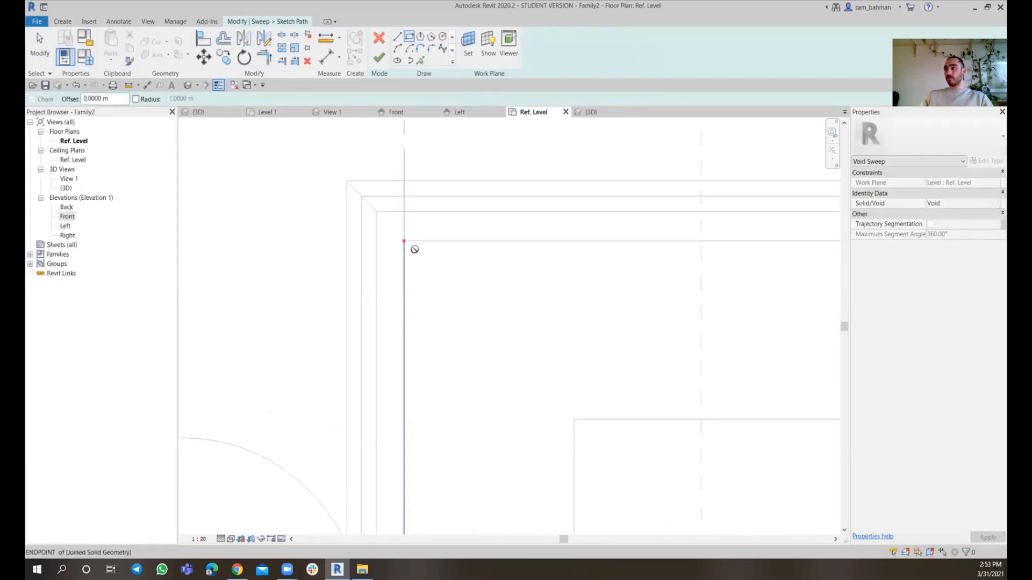
{"action": "scroll", "coordinate": [591, 389], "scroll_direction": "down", "scroll_amount": 5}
{"action": "middle_click_drag", "start_coordinate": [601, 403], "coordinate": [469, 144]}
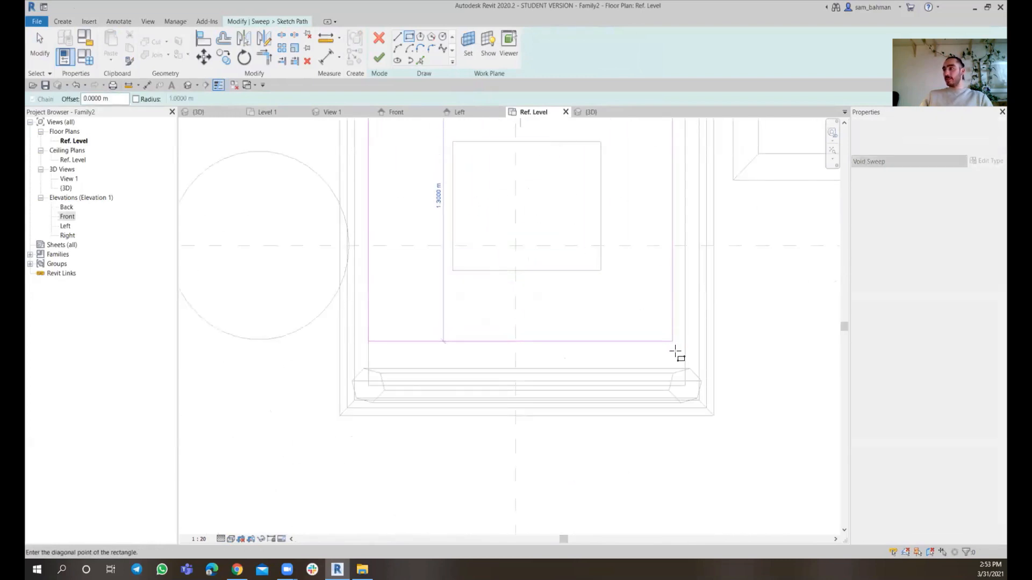
{"action": "left_click", "coordinate": [697, 382]}
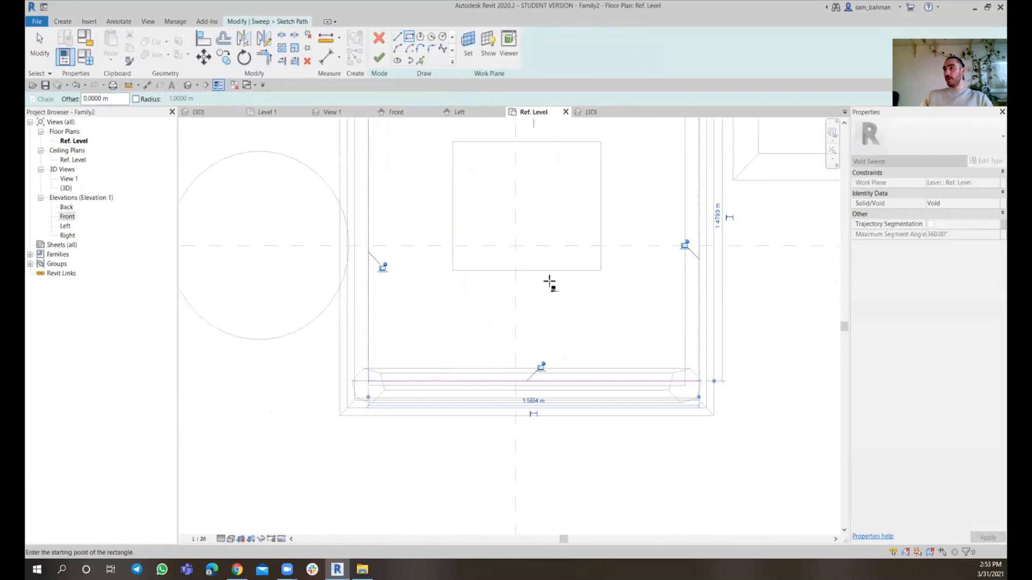
{"action": "scroll", "coordinate": [564, 281], "scroll_direction": "down", "scroll_amount": 3}
{"action": "scroll", "coordinate": [592, 225], "scroll_direction": "up", "scroll_amount": 2}
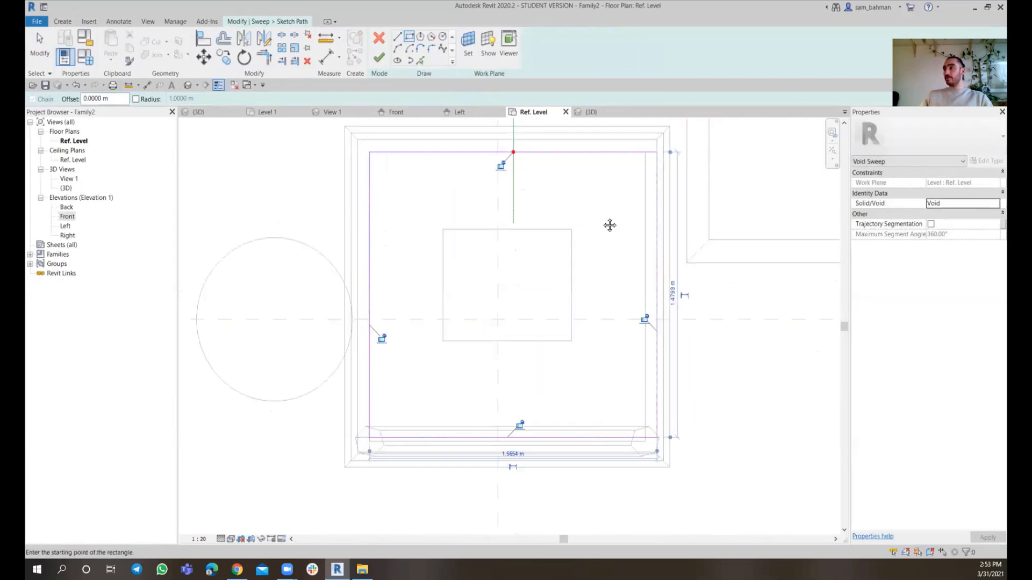
{"action": "scroll", "coordinate": [629, 194], "scroll_direction": "up", "scroll_amount": 2}
{"action": "key", "text": "Escape"}
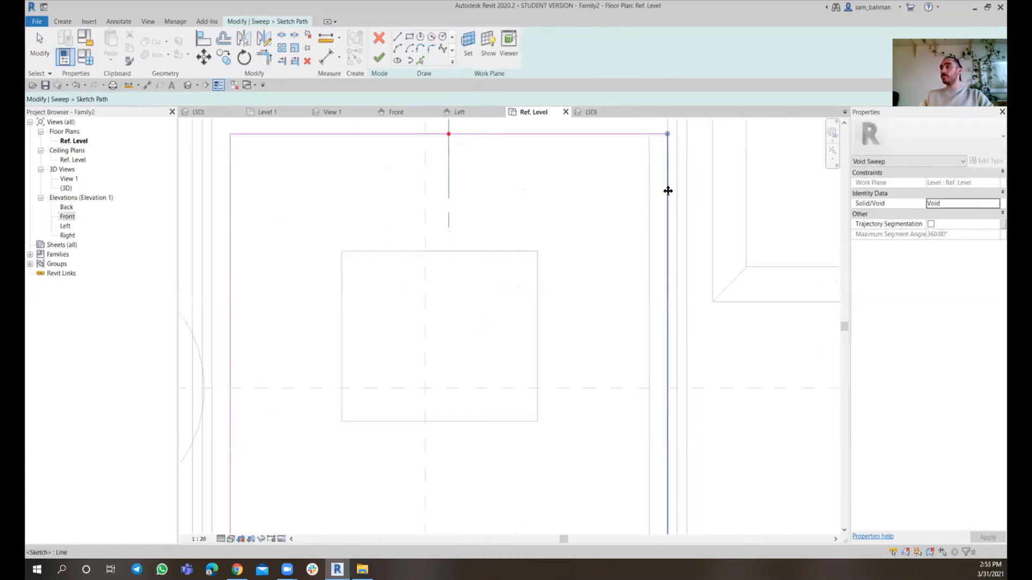
{"action": "key", "text": "Escape"}
Step: Move the path's right and lower lines onto the box's edges, making the rectangle 1.5 m wide, and finish the path
{"action": "left_click", "coordinate": [649, 193]}
{"action": "scroll", "coordinate": [648, 194], "scroll_direction": "down", "scroll_amount": 3}
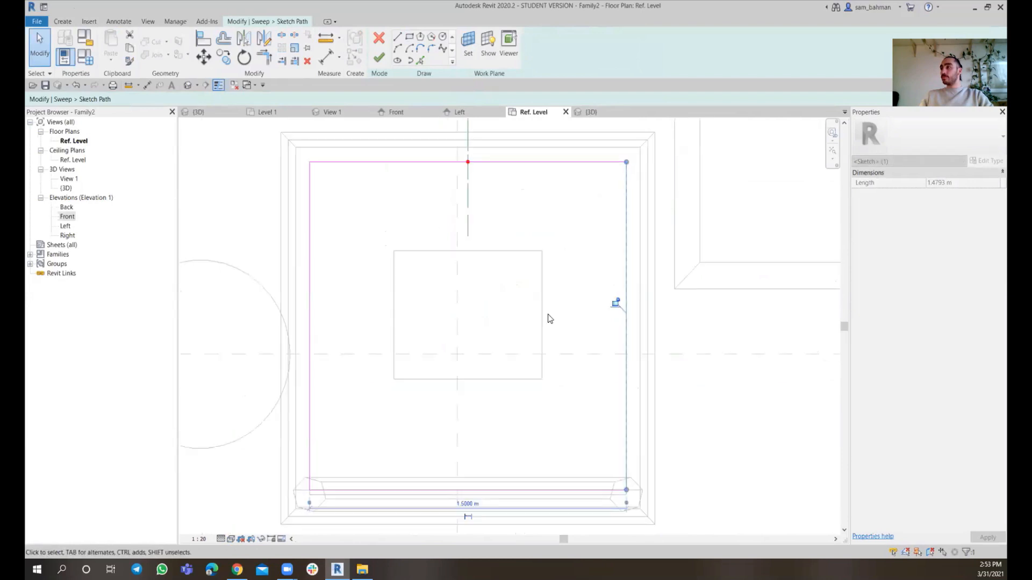
{"action": "scroll", "coordinate": [653, 456], "scroll_direction": "up", "scroll_amount": 3}
{"action": "left_click", "coordinate": [645, 427]}
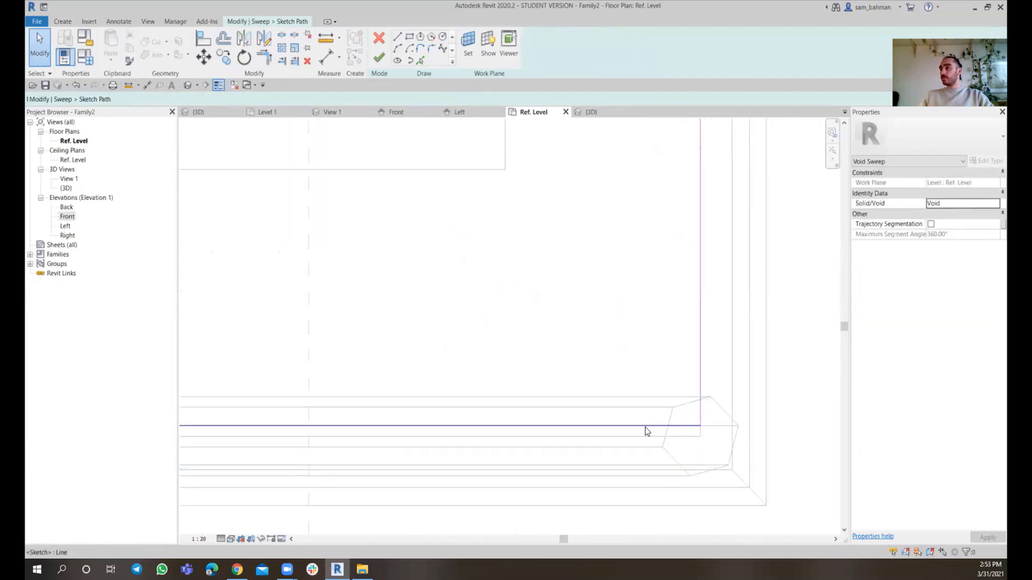
{"action": "left_click_drag", "start_coordinate": [645, 427], "coordinate": [640, 437]}
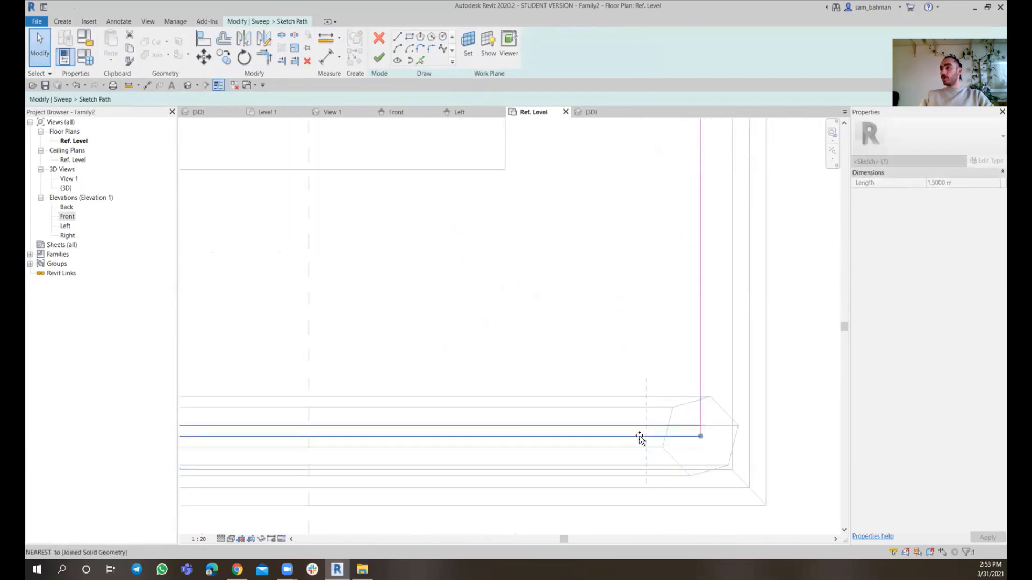
{"action": "left_click", "coordinate": [587, 309]}
{"action": "scroll", "coordinate": [594, 313], "scroll_direction": "down", "scroll_amount": 3}
{"action": "middle_click_drag", "start_coordinate": [596, 366], "coordinate": [576, 442]}
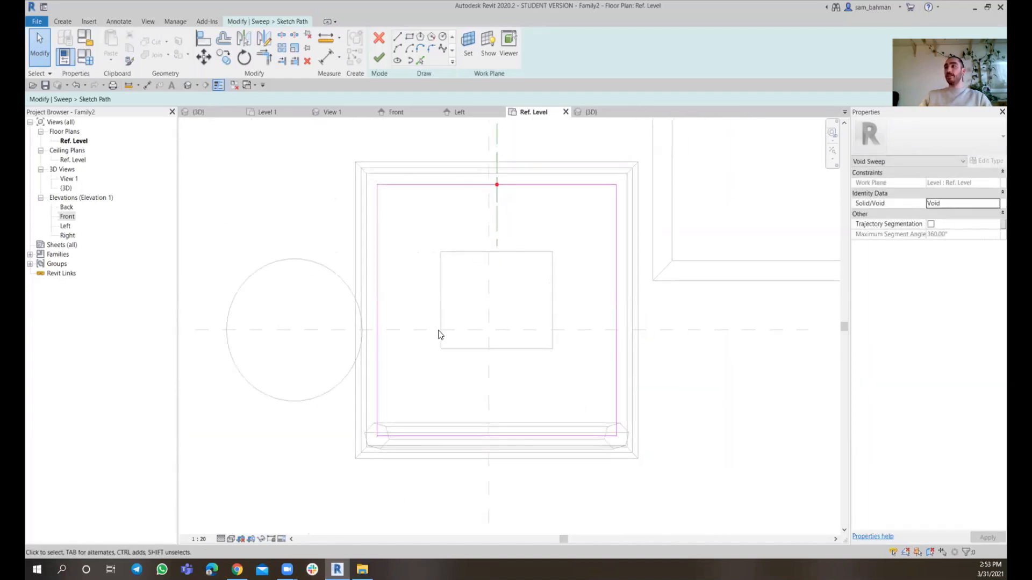
{"action": "left_click", "coordinate": [378, 59]}
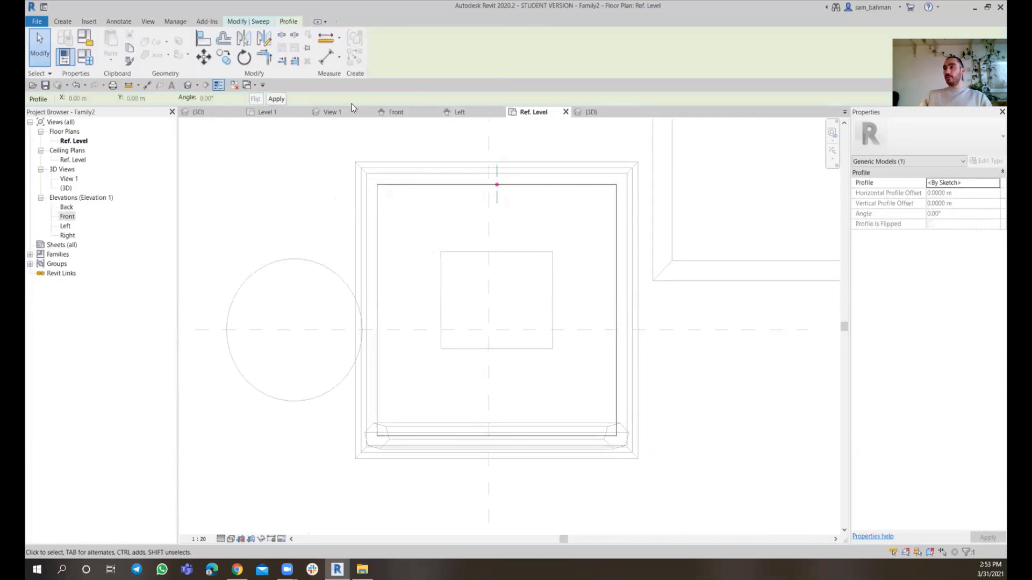
Step: Switch to the 3D view, orbit to the path's profile point, and open the void sweep's profile sketch for editing
{"action": "left_click", "coordinate": [591, 111]}
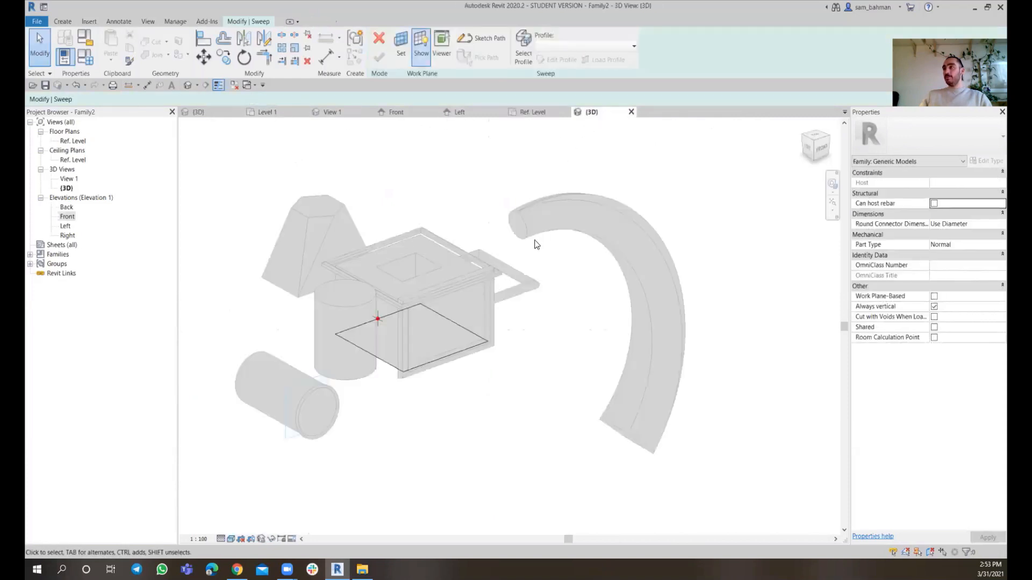
{"action": "middle_click_drag", "start_coordinate": [416, 317], "coordinate": [645, 301], "text": "shift"}
{"action": "left_click", "coordinate": [517, 54]}
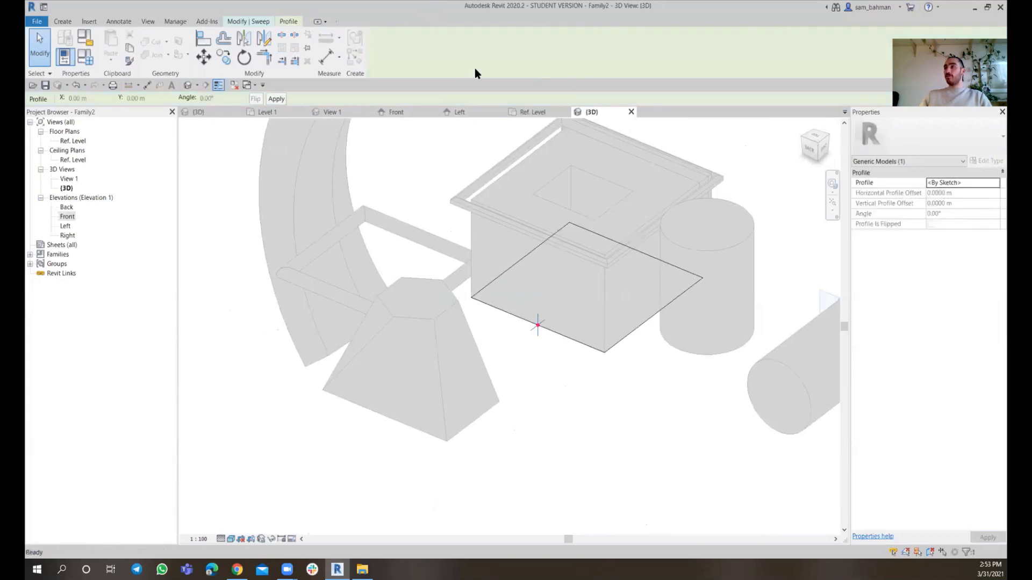
{"action": "left_click", "coordinate": [281, 23]}
{"action": "left_click", "coordinate": [553, 60]}
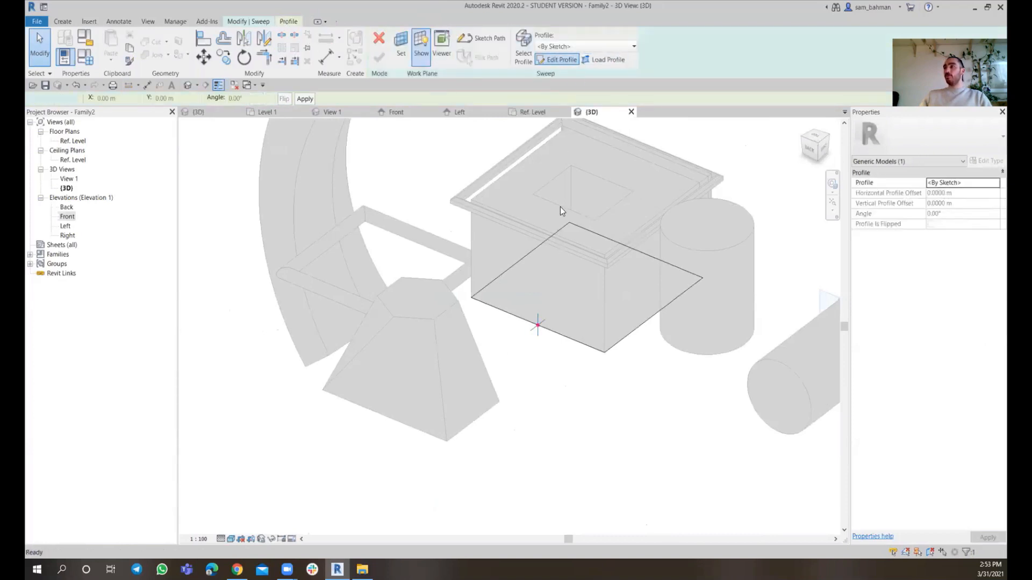
Step: Sketch a small six-sided polygon centred on the path's profile point, then finish the profile and the void sweep
{"action": "left_click", "coordinate": [422, 37]}
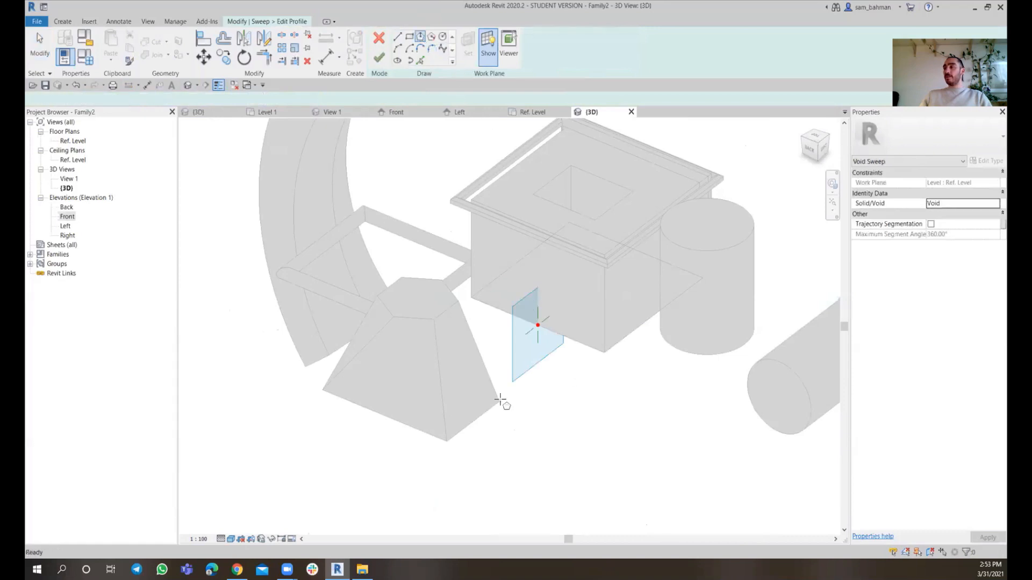
{"action": "scroll", "coordinate": [519, 341], "scroll_direction": "up", "scroll_amount": 4}
{"action": "left_click", "coordinate": [520, 340]}
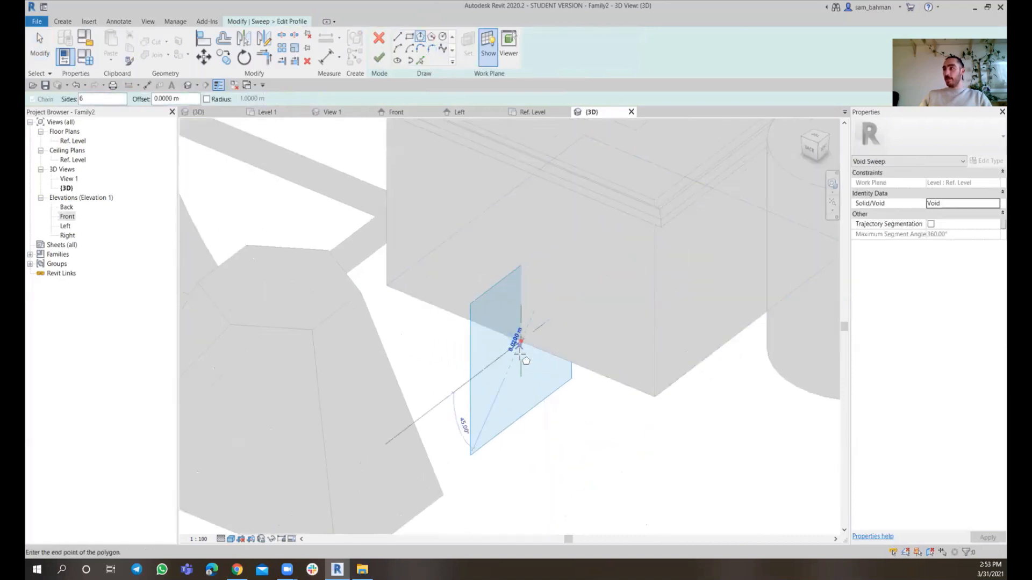
{"action": "key", "text": "Escape"}
{"action": "scroll", "coordinate": [524, 349], "scroll_direction": "down", "scroll_amount": 3}
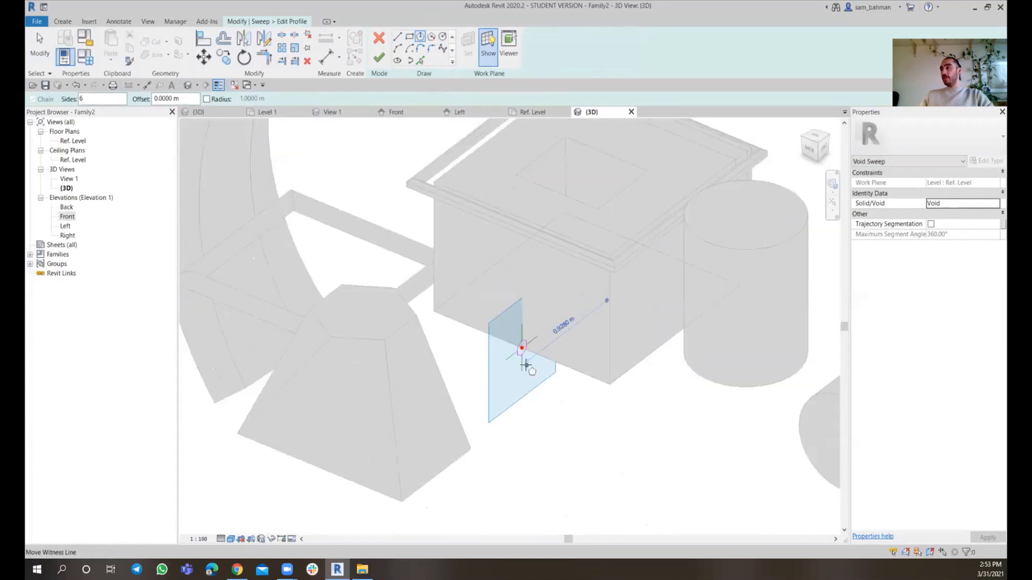
{"action": "key", "text": "Escape"}
{"action": "key", "text": "Escape"}
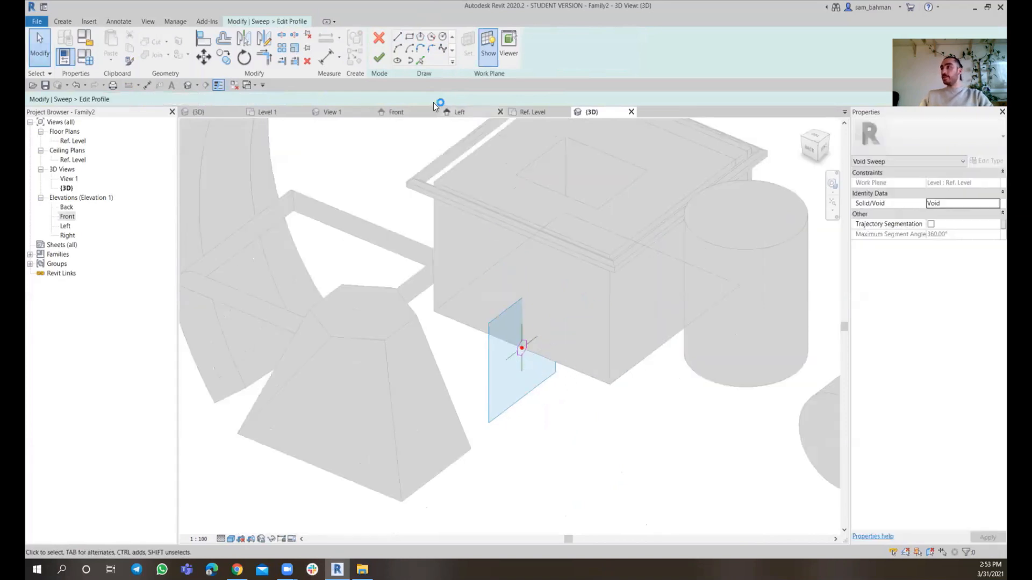
{"action": "left_click", "coordinate": [378, 63]}
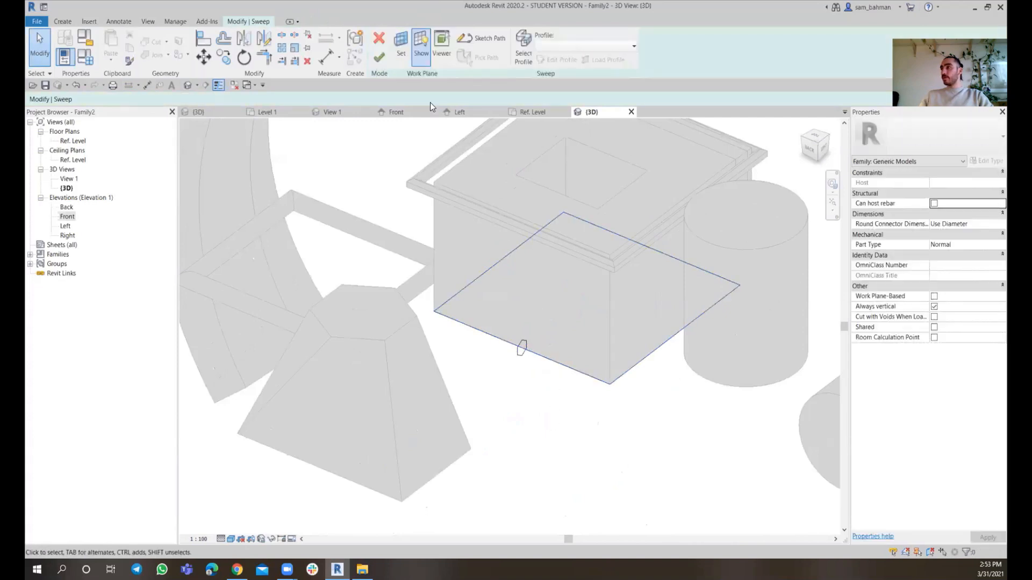
{"action": "left_click", "coordinate": [376, 62]}
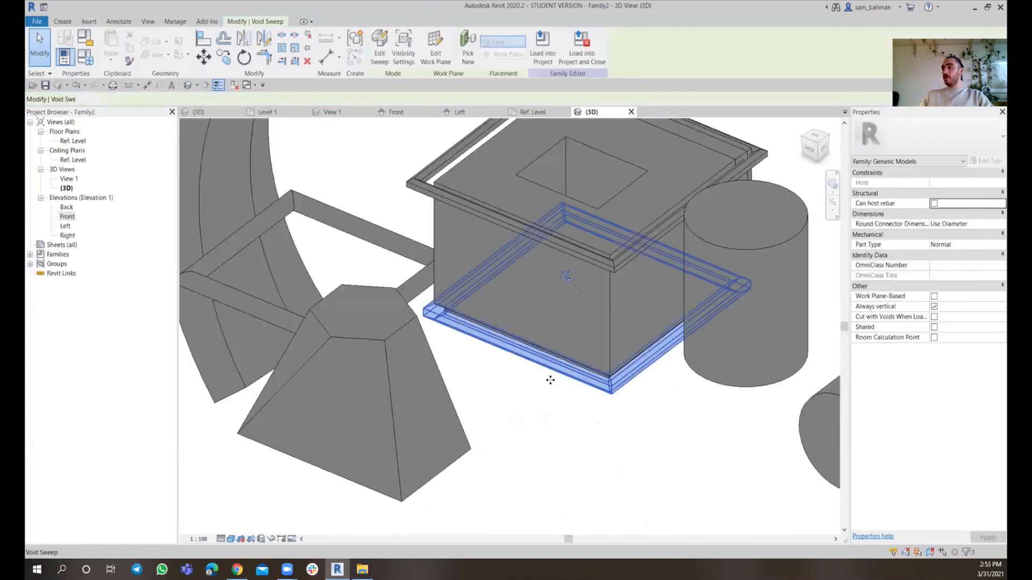
Step: Examine from the side and from below how the void sweep cuts the box's bottom edges
{"action": "left_click", "coordinate": [595, 418]}
{"action": "scroll", "coordinate": [609, 391], "scroll_direction": "down", "scroll_amount": 1}
{"action": "mouse_move", "coordinate": [608, 391]}
{"action": "middle_mouse_down"}
{"action": "mouse_move", "coordinate": [581, 454]}
{"action": "mouse_move", "coordinate": [615, 403]}
{"action": "mouse_move", "coordinate": [606, 317]}
{"action": "mouse_move", "coordinate": [601, 376]}
{"action": "middle_mouse_up"}
{"action": "scroll", "coordinate": [548, 384], "scroll_direction": "up", "scroll_amount": 5}
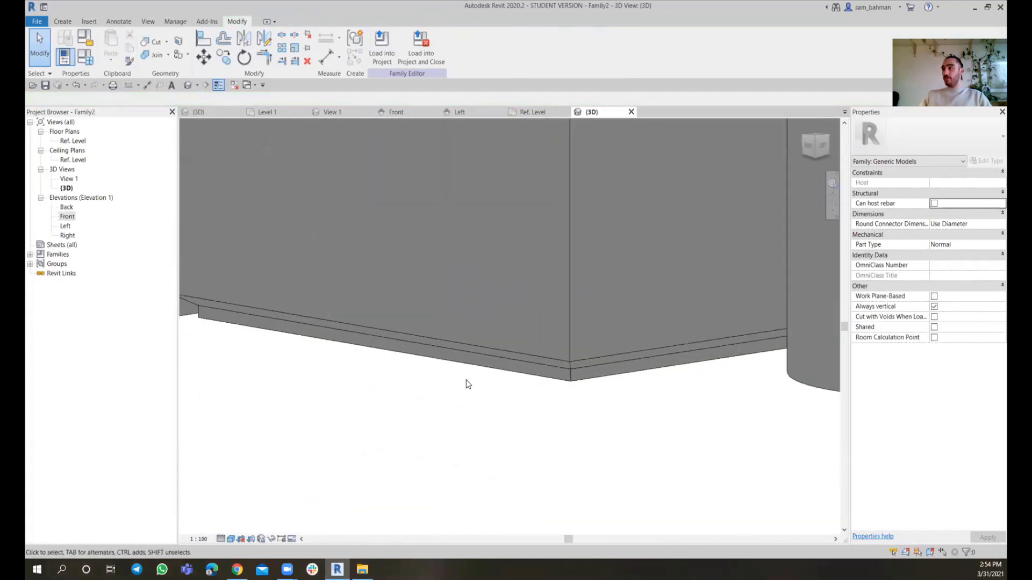
{"action": "scroll", "coordinate": [482, 380], "scroll_direction": "down", "scroll_amount": 1}
{"action": "middle_click_drag", "start_coordinate": [482, 381], "coordinate": [548, 421], "text": "shift"}
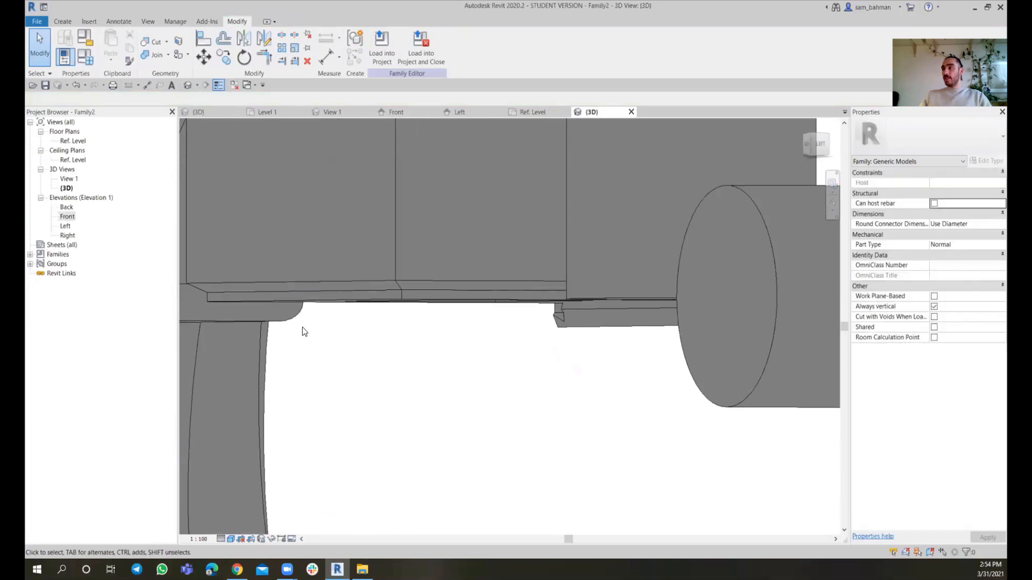
{"action": "middle_click_drag", "start_coordinate": [342, 293], "coordinate": [441, 310]}
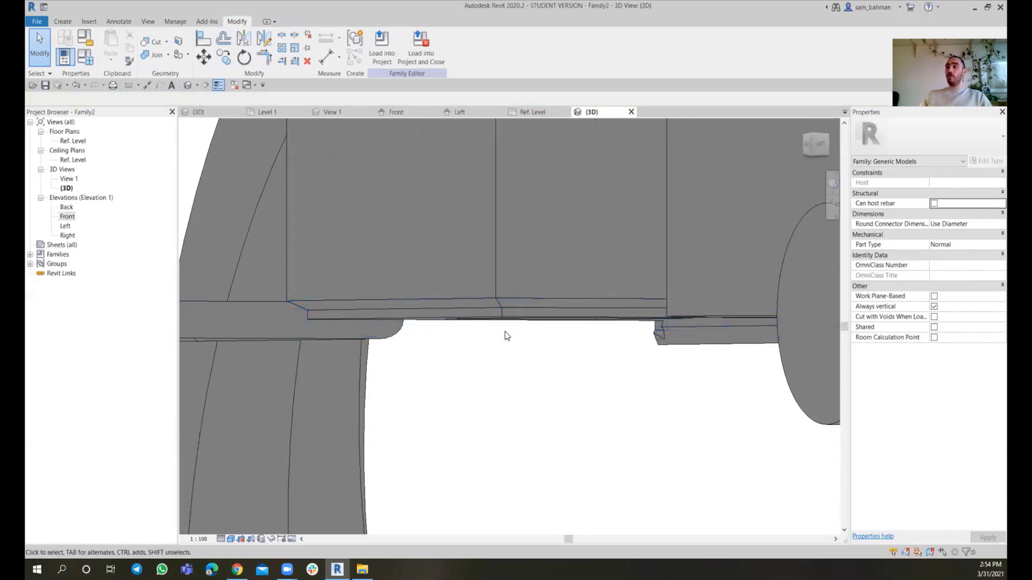
{"action": "middle_click_drag", "start_coordinate": [507, 355], "coordinate": [488, 313], "text": "shift"}
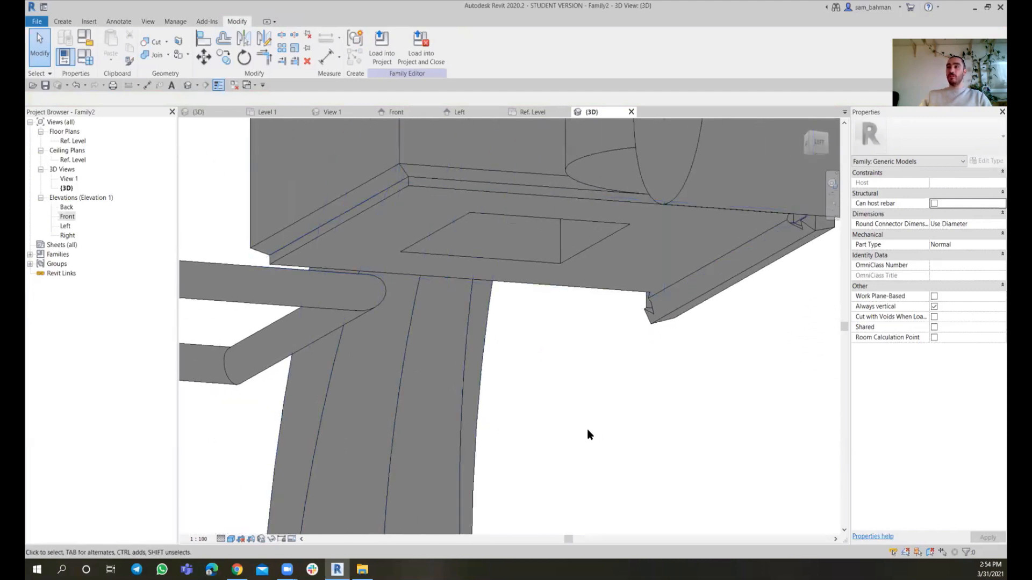
{"action": "middle_click_drag", "start_coordinate": [561, 334], "coordinate": [578, 454], "text": "shift"}
Step: Select the void sweep and, looking from the left, nudge it up to just below the middle of the box's height
{"action": "left_click", "coordinate": [482, 452]}
{"action": "scroll", "coordinate": [482, 453], "scroll_direction": "down", "scroll_amount": 5}
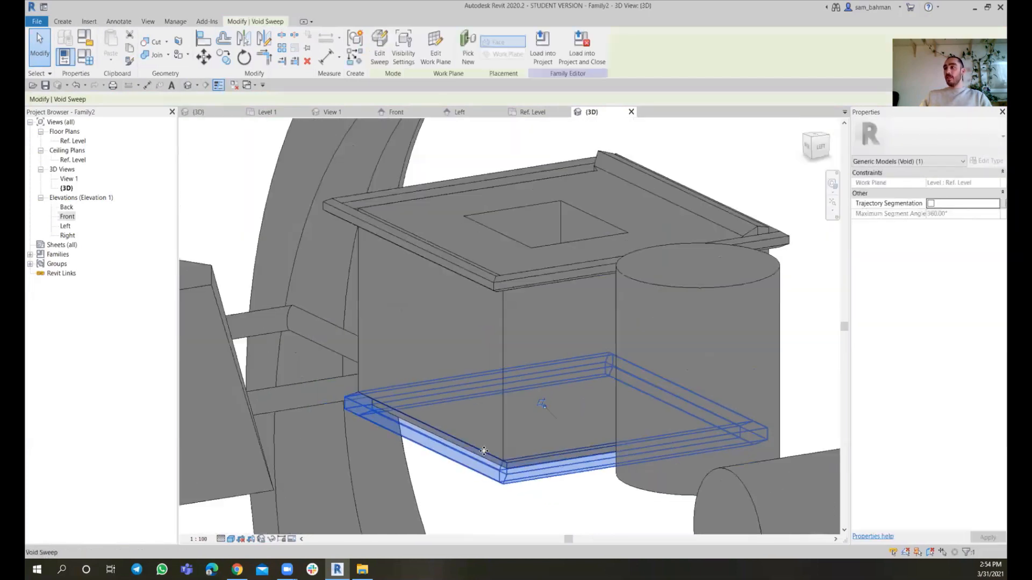
{"action": "middle_click_drag", "start_coordinate": [482, 452], "coordinate": [570, 500], "text": "shift"}
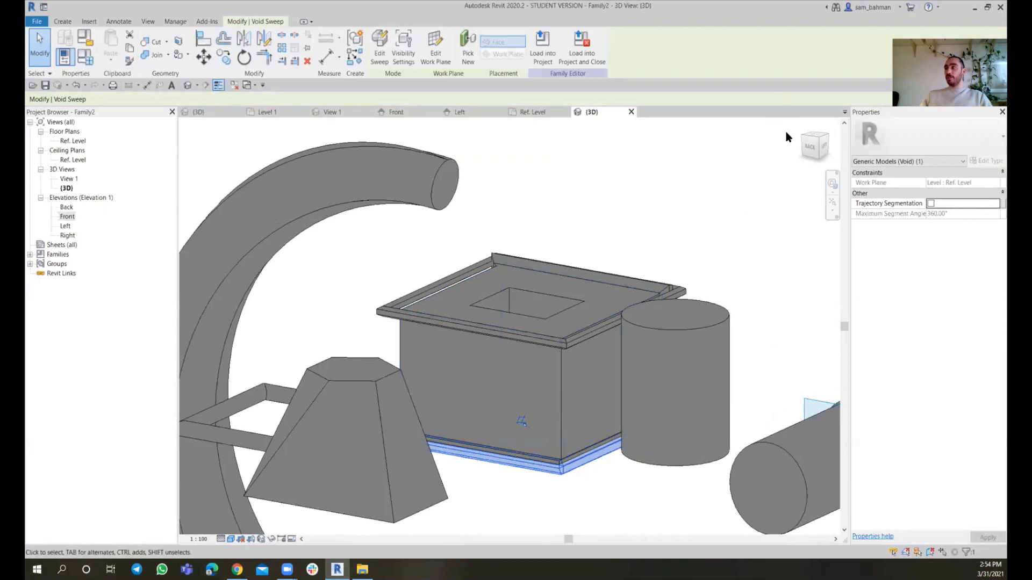
{"action": "left_click", "coordinate": [812, 146]}
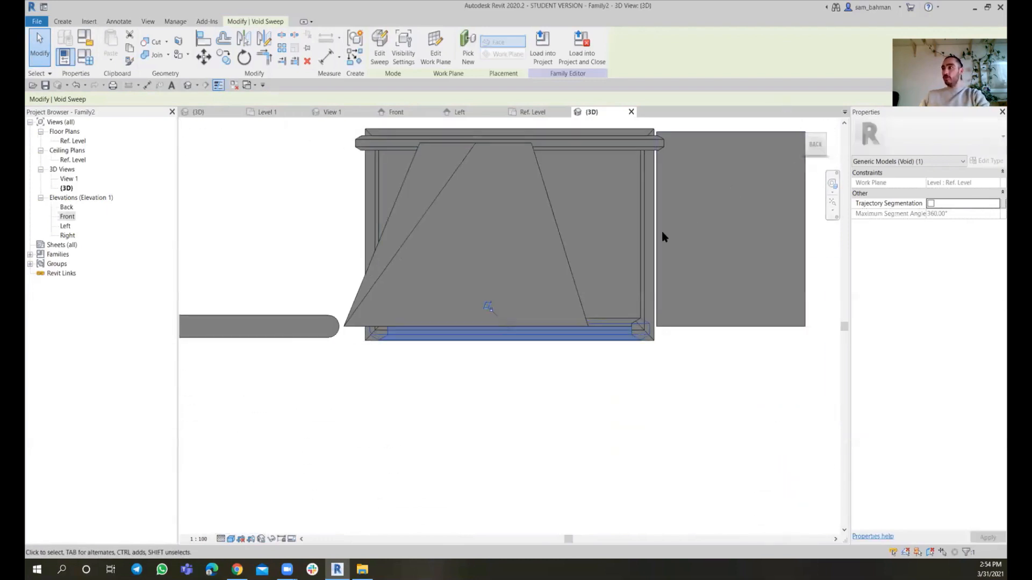
{"action": "left_click", "coordinate": [829, 147]}
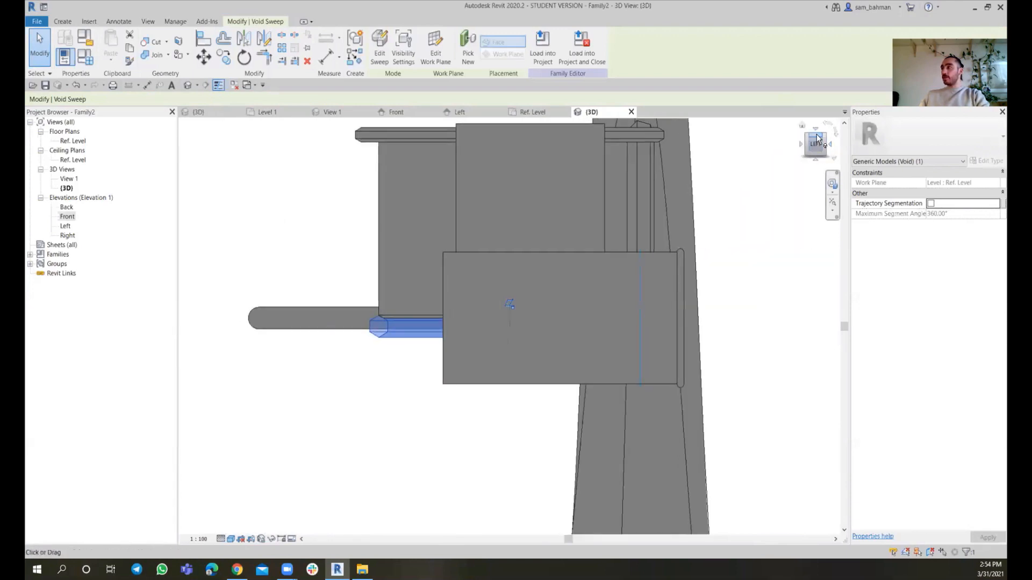
{"action": "left_click", "coordinate": [815, 131]}
{"action": "left_click", "coordinate": [814, 157]}
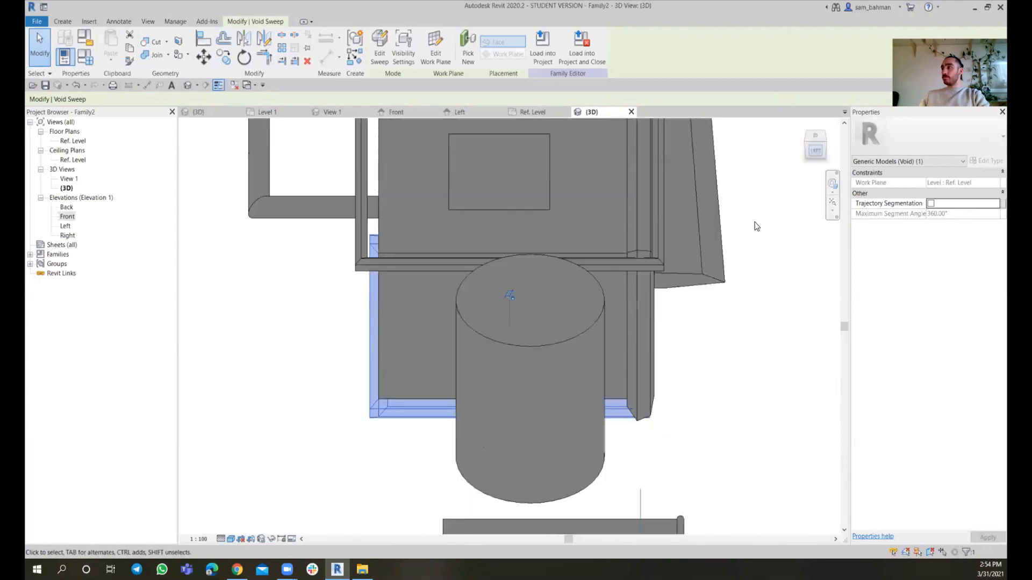
{"action": "key", "text": "Down"}
{"action": "key", "text": "Down"}
{"action": "key", "text": "Up"}
{"action": "key", "text": "Up"}
{"action": "key", "text": "Up"}
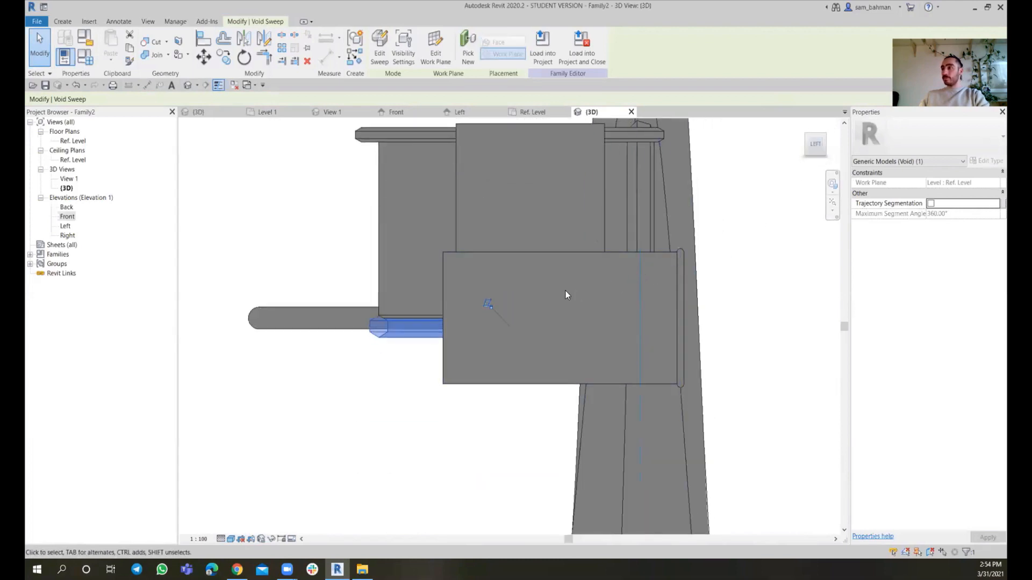
{"action": "key", "text": "Up"}
{"action": "key", "text": "Up"}
{"action": "key", "text": "Up"}
{"action": "key", "text": "Up"}
{"action": "key", "text": "Up"}
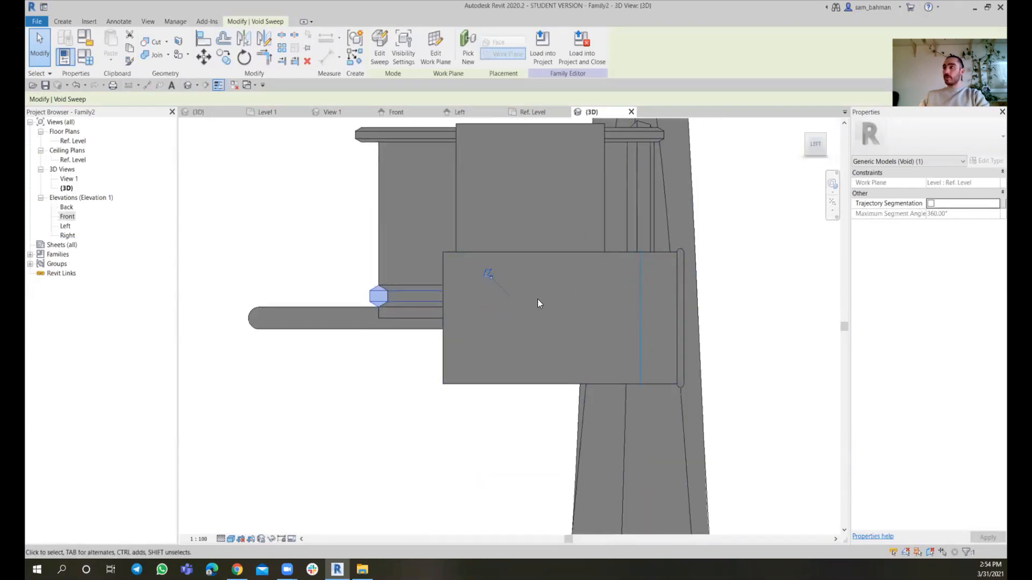
{"action": "key", "text": "Up"}
{"action": "key", "text": "Up"}
{"action": "key", "text": "Up"}
{"action": "key", "text": "Up"}
{"action": "key", "text": "Up"}
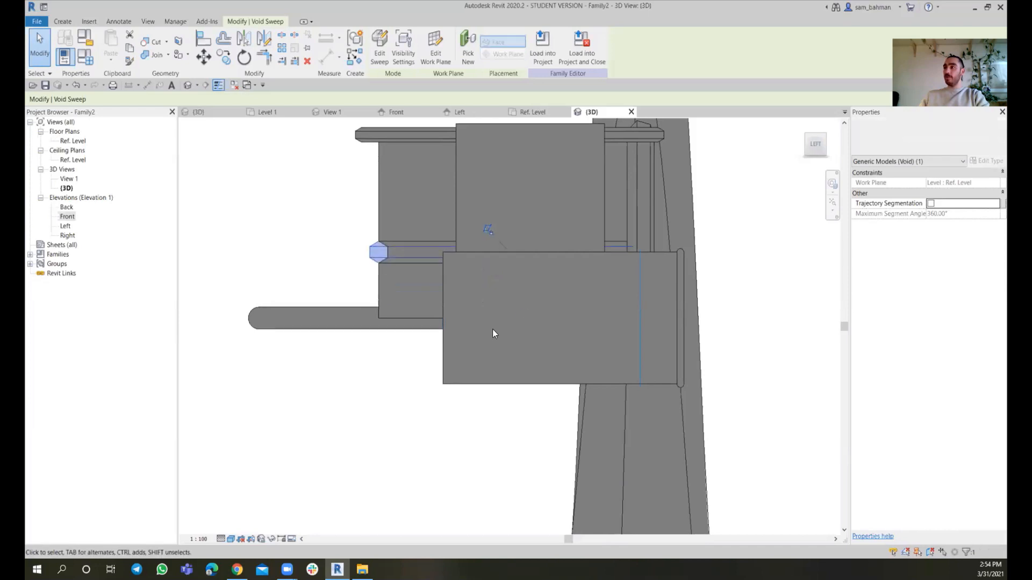
{"action": "left_click", "coordinate": [382, 383]}
{"action": "middle_click_drag", "start_coordinate": [349, 280], "coordinate": [459, 417], "text": "shift"}
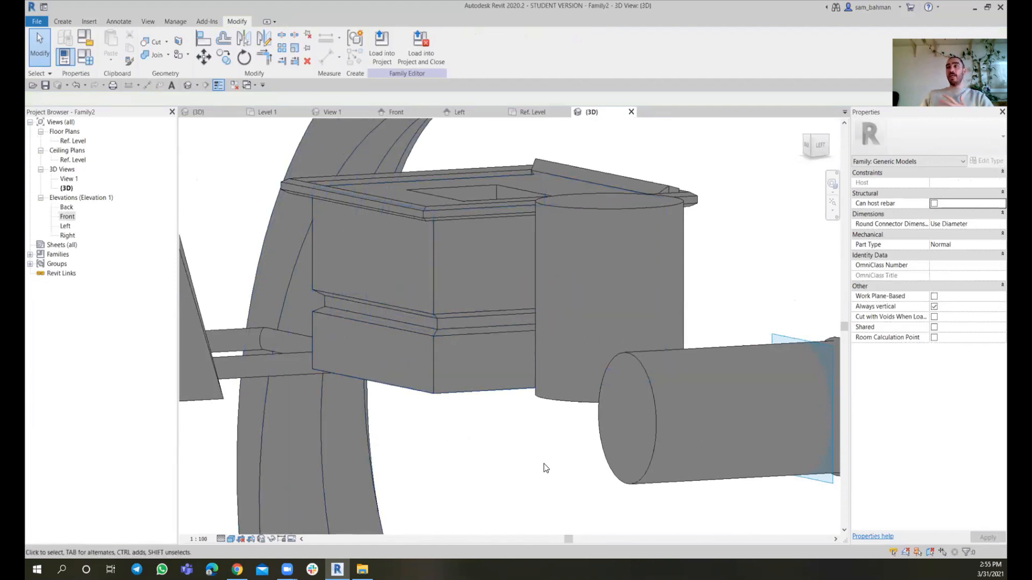
{"action": "left_click", "coordinate": [63, 22]}
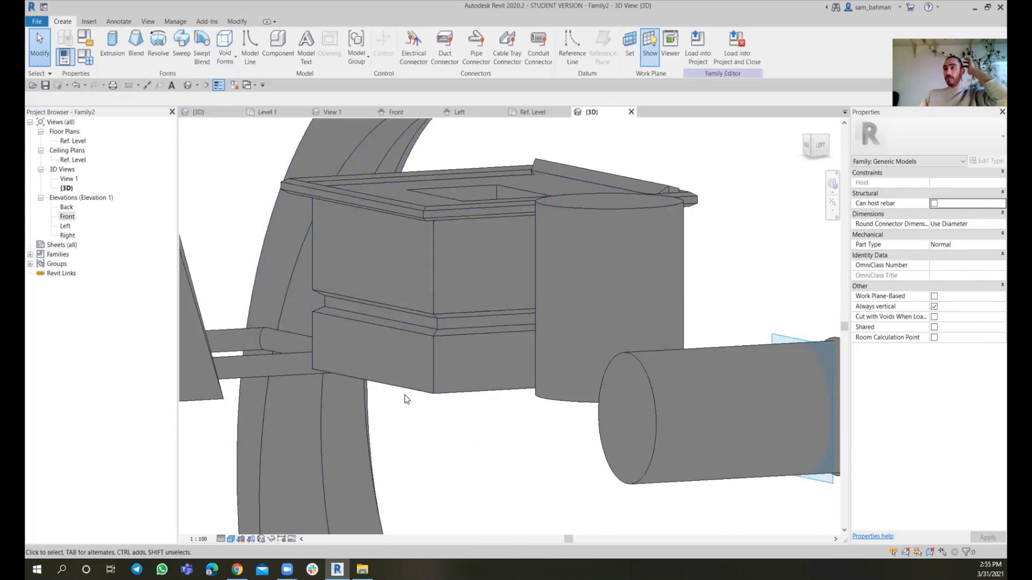
{"action": "scroll", "coordinate": [463, 430], "scroll_direction": "down", "scroll_amount": 3}
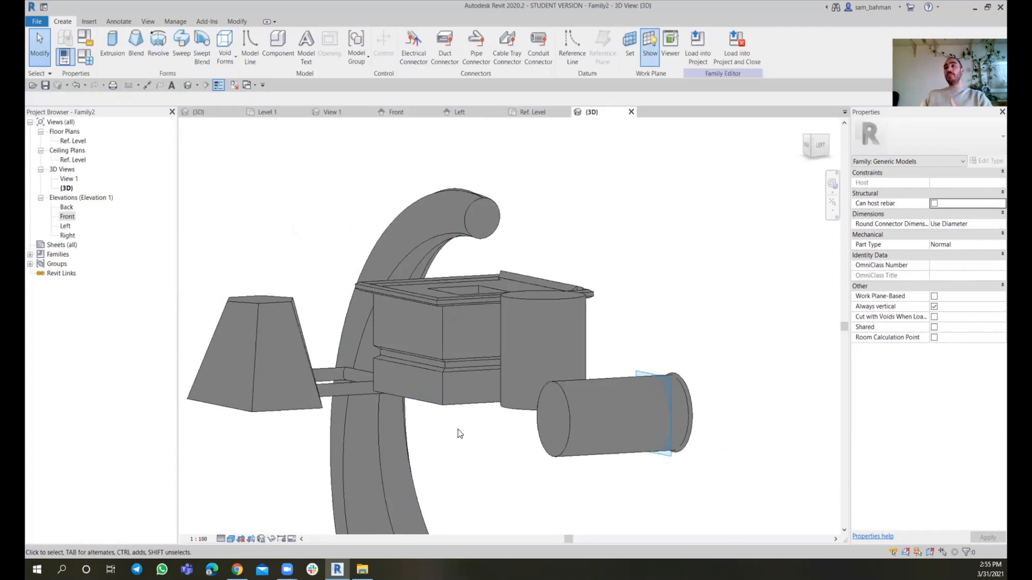
{"action": "scroll", "coordinate": [419, 382], "scroll_direction": "up", "scroll_amount": 3}
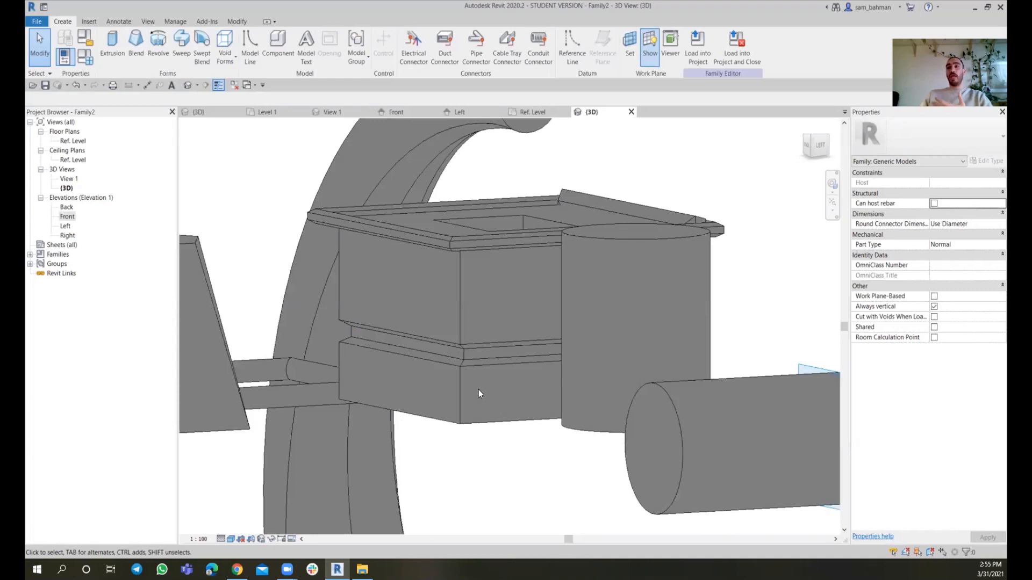
{"action": "scroll", "coordinate": [473, 433], "scroll_direction": "down", "scroll_amount": 3}
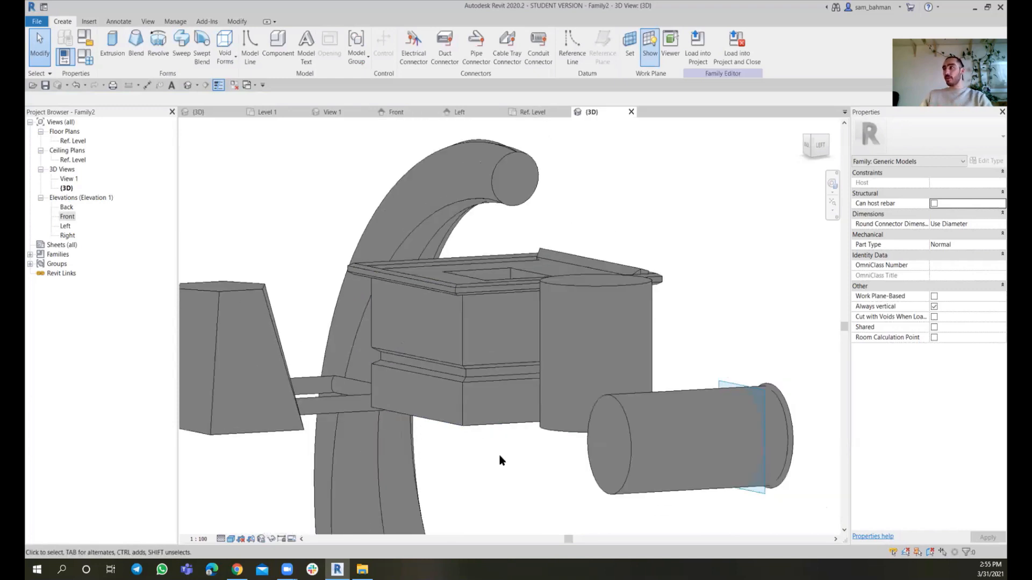